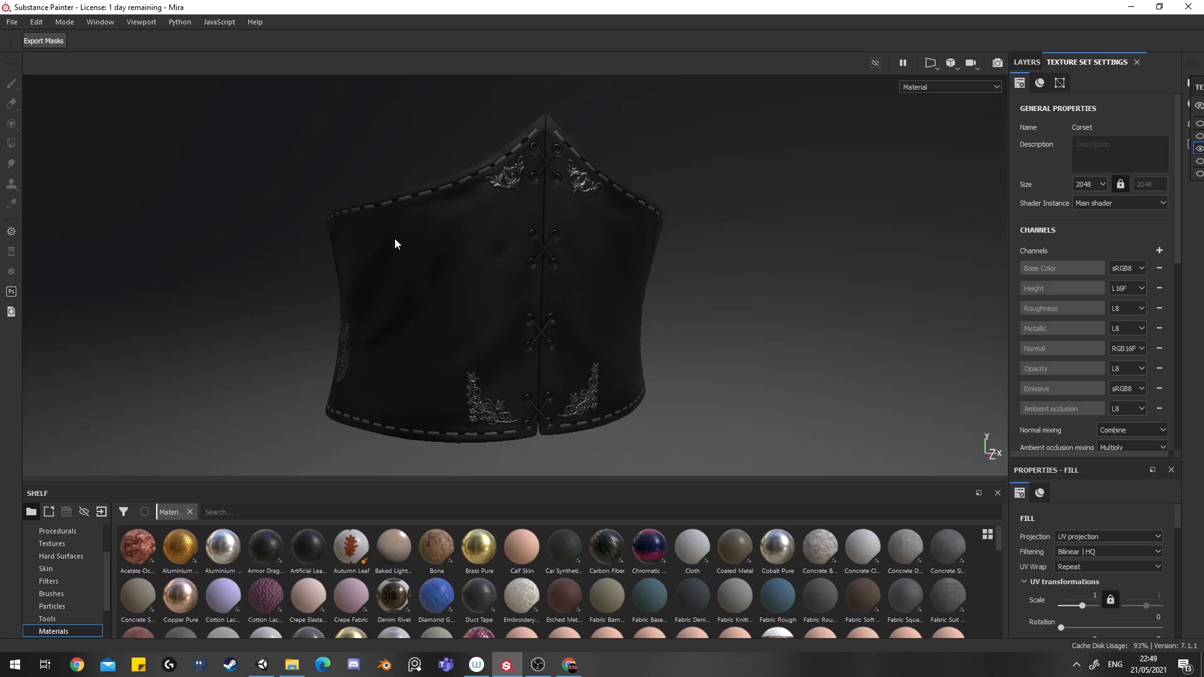
# Examine the corset's individual channels and mesh maps, including roughness, normal, opacity and ambient occlusion, and return to the full material display.
pyautogui.press('c')
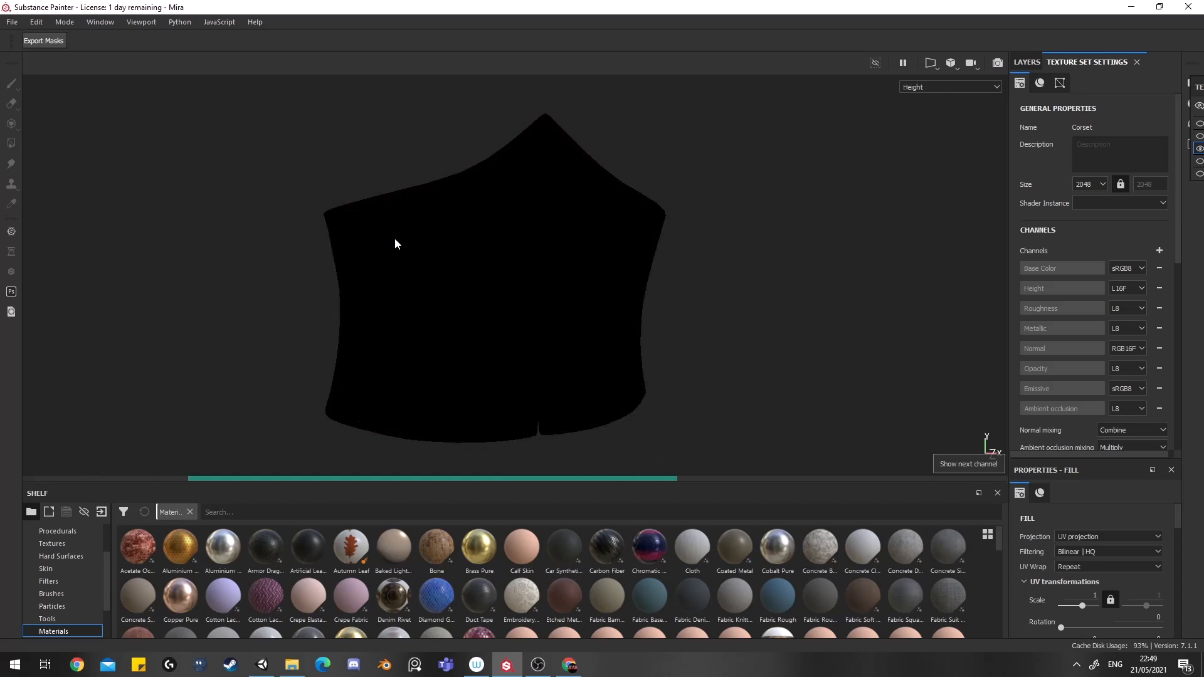
pyautogui.press('m')
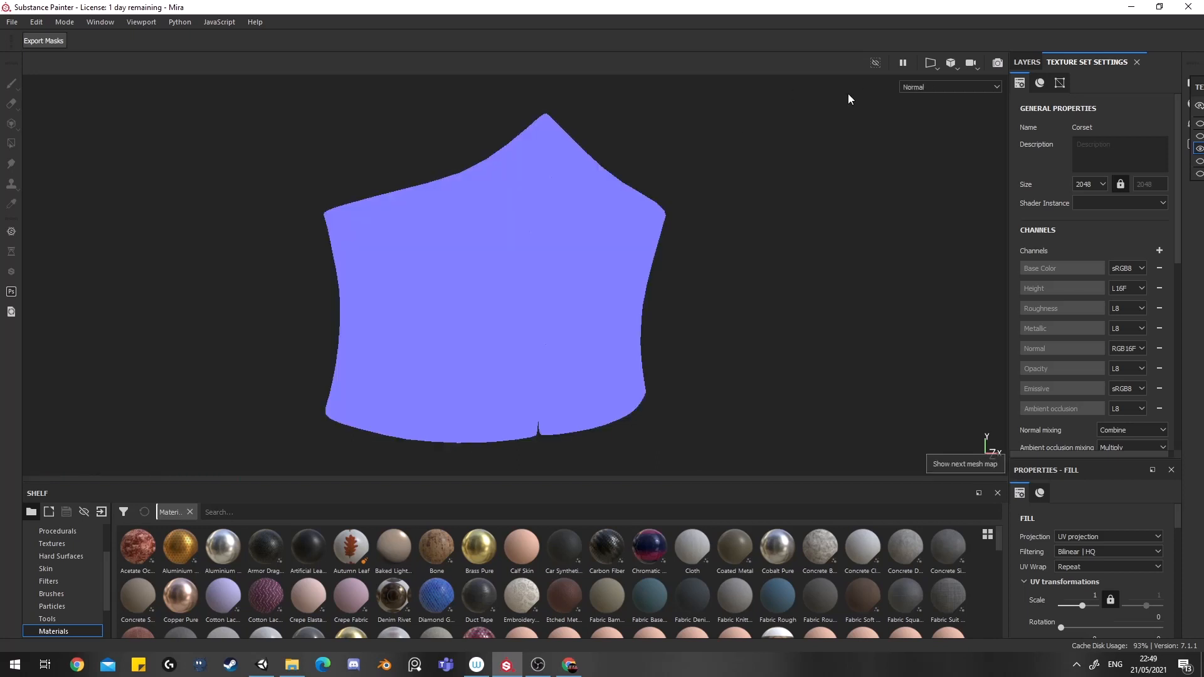
pyautogui.click(913, 87)
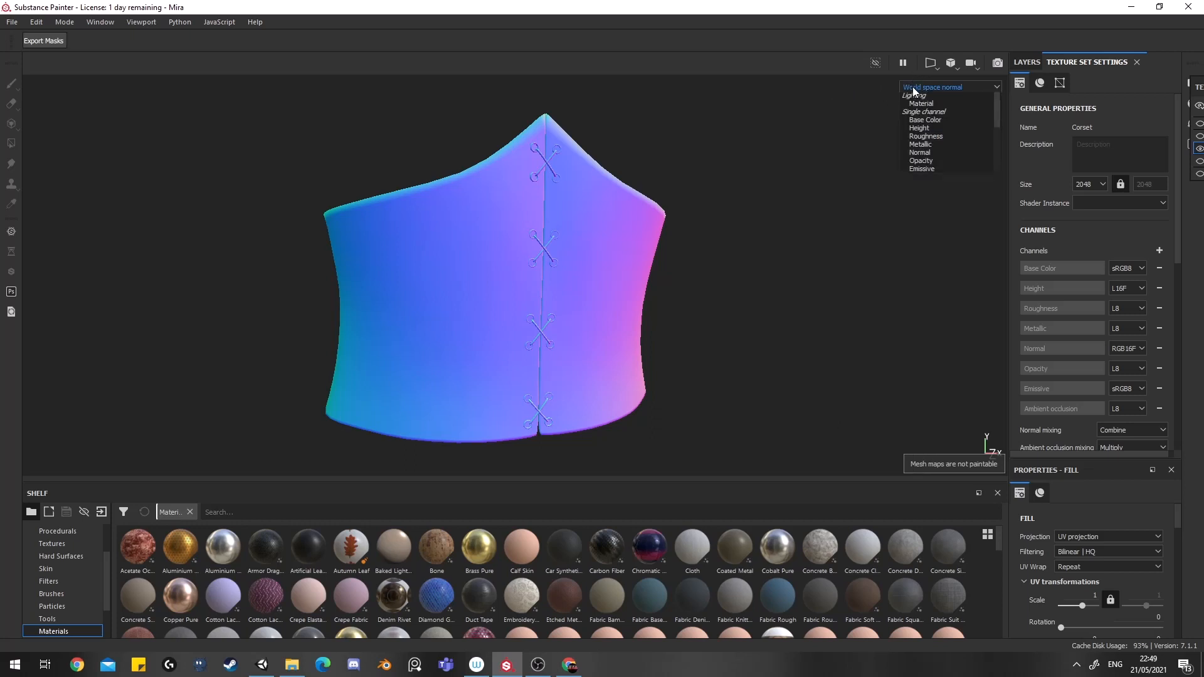
pyautogui.click(920, 121)
pyautogui.press('c')
pyautogui.press('c')
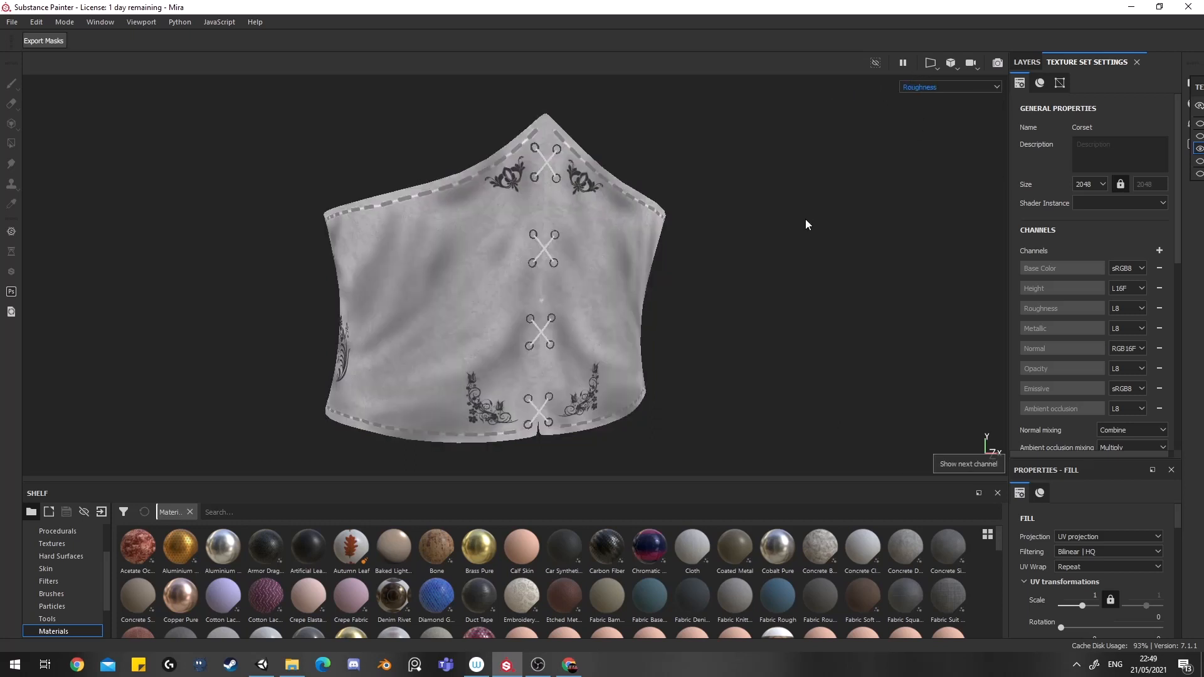
pyautogui.press('c')
pyautogui.press('c')
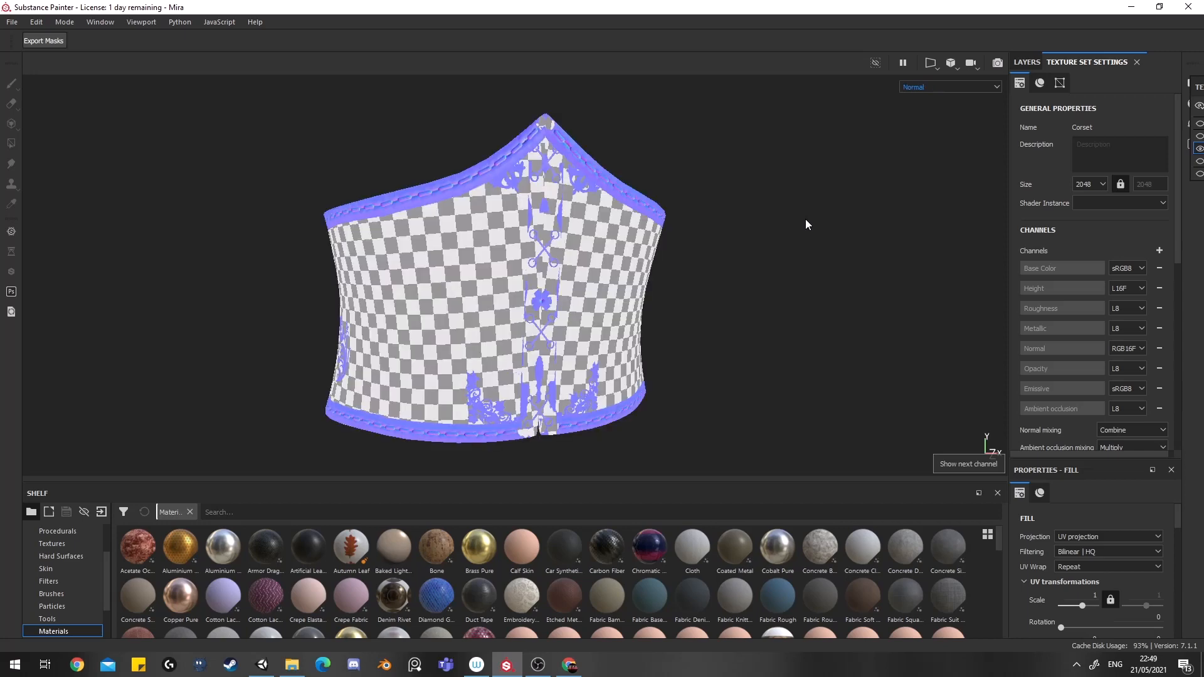
pyautogui.press('c')
pyautogui.press('c')
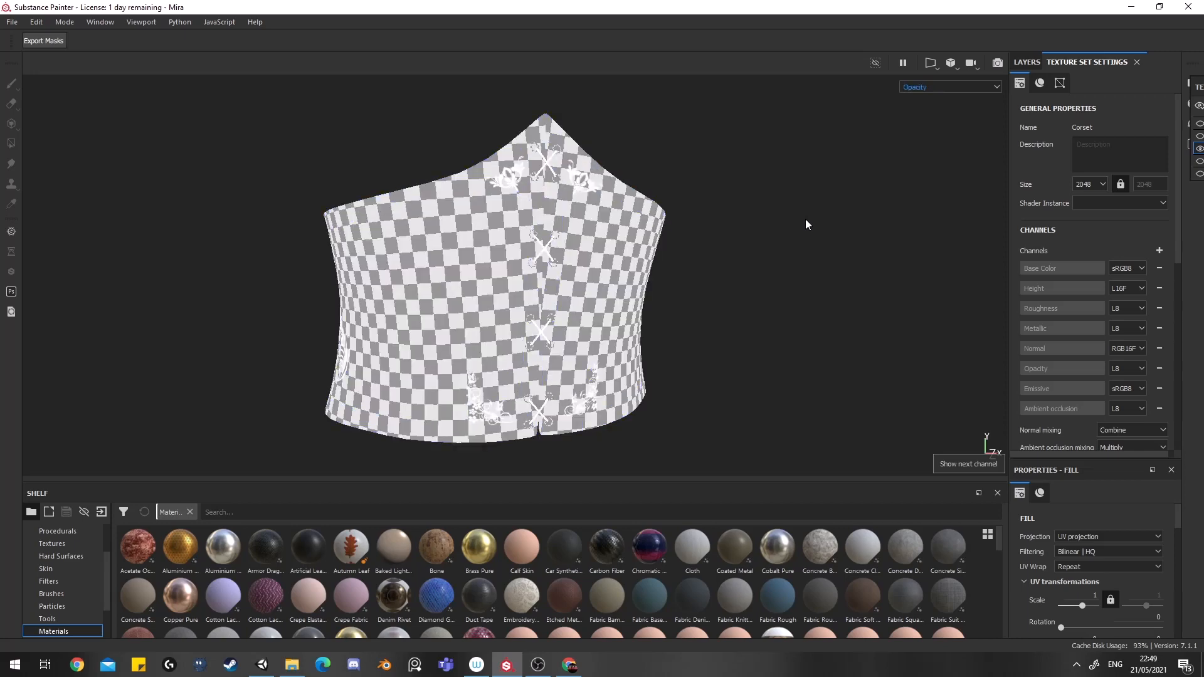
pyautogui.press('c')
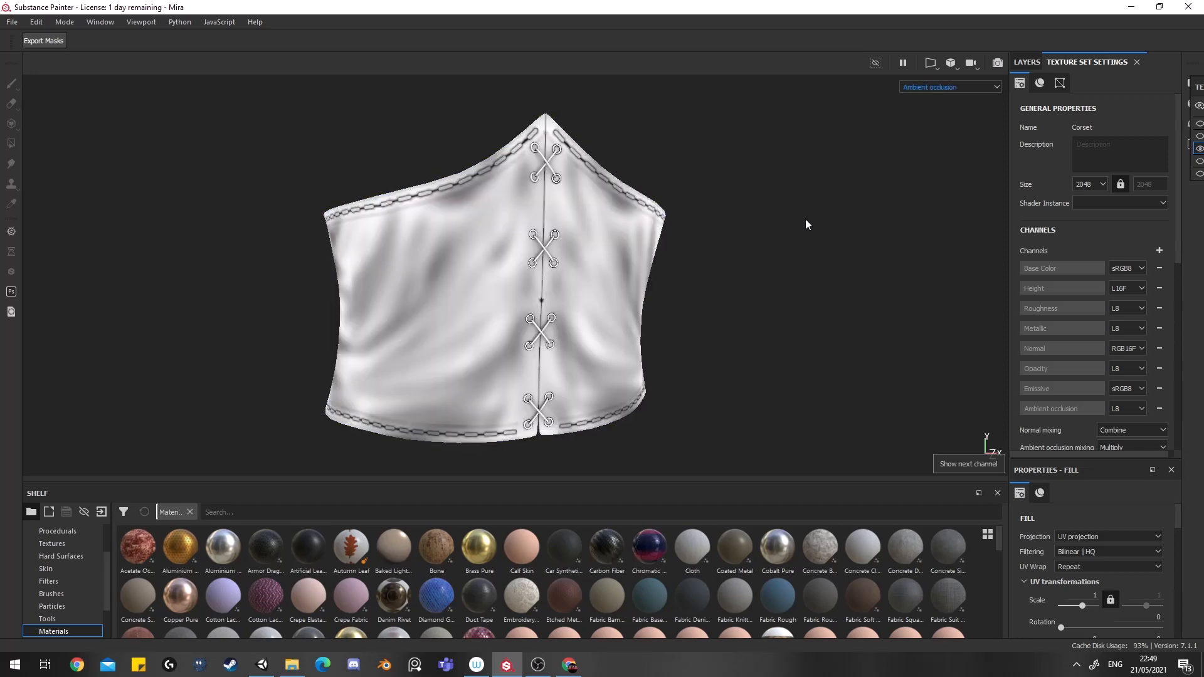
pyautogui.press('c')
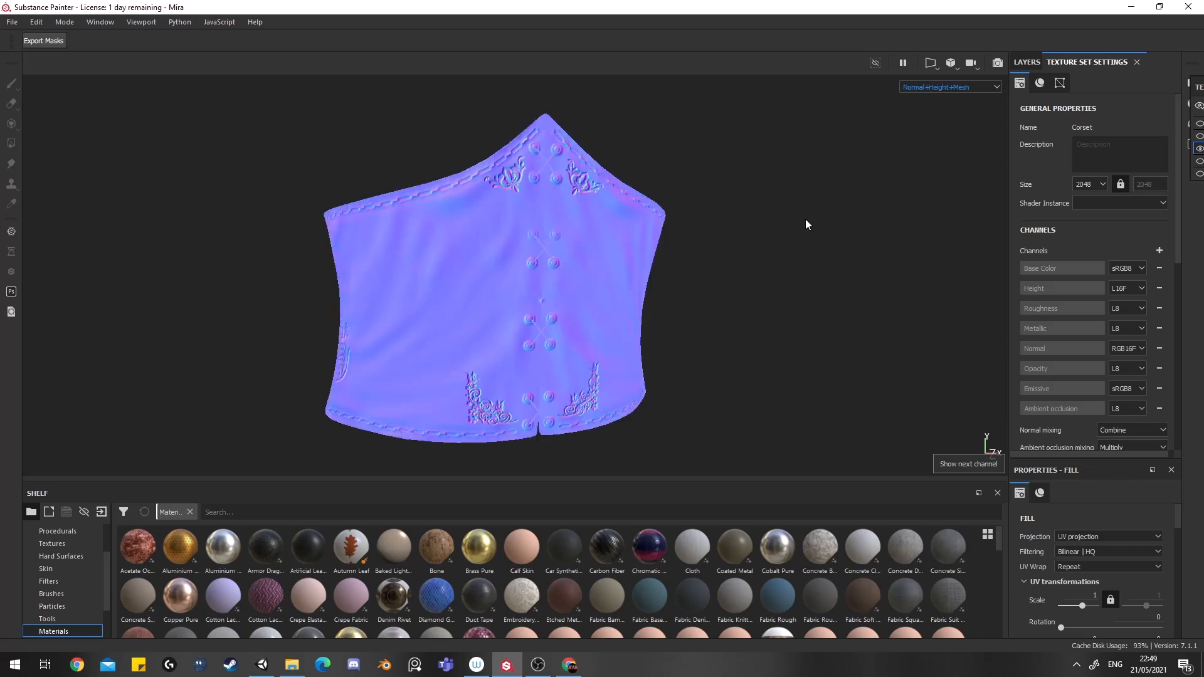
pyautogui.press('m')
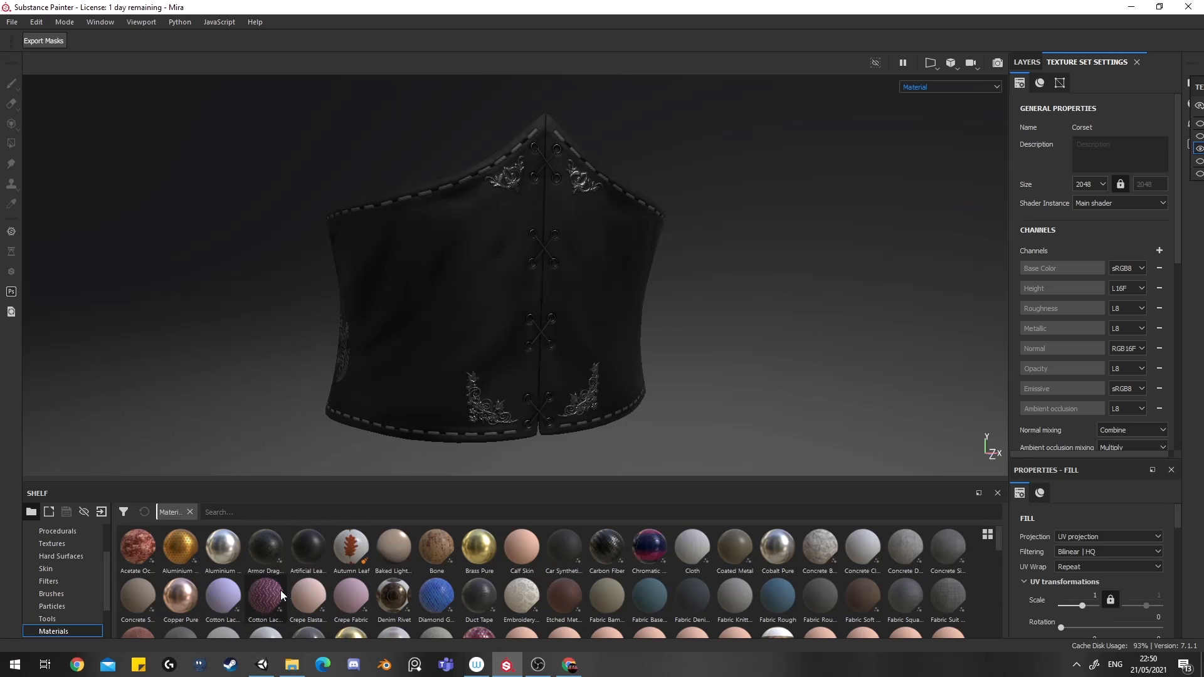
# Switch to File Explorer, select the two PoiyomiToonShader presets in the export-presets folder, and return to Substance Painter.
pyautogui.click(292, 665)
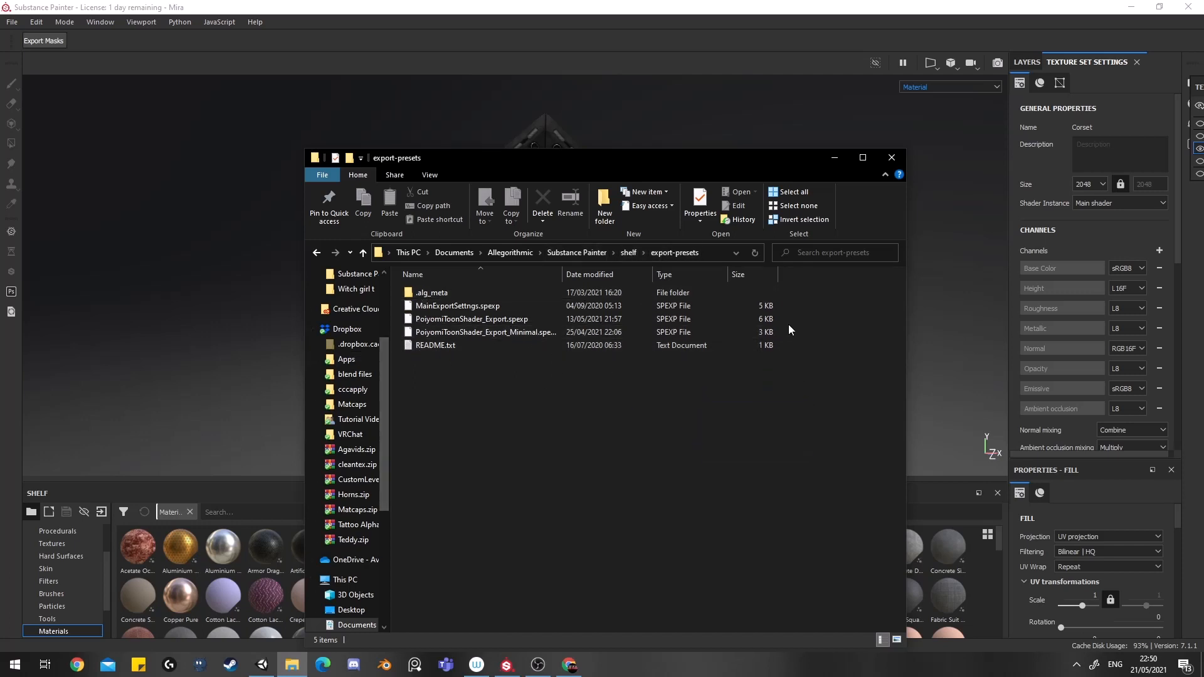
pyautogui.moveTo(827, 338); pyautogui.dragTo(520, 336)
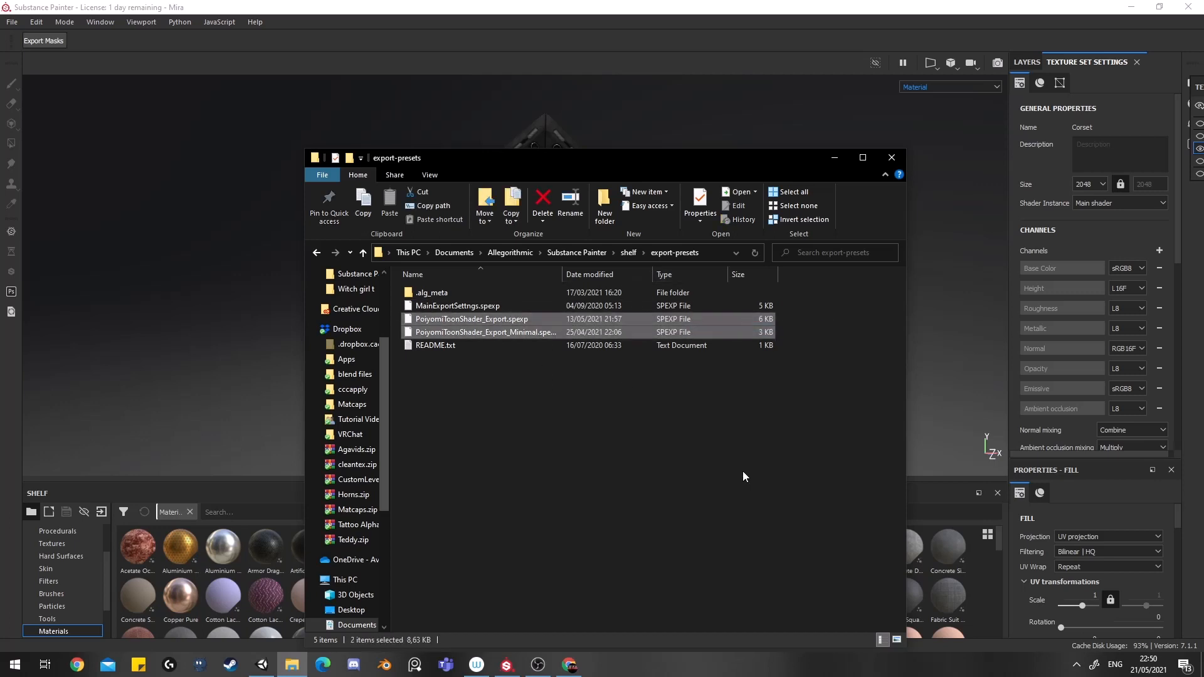
pyautogui.click(271, 307)
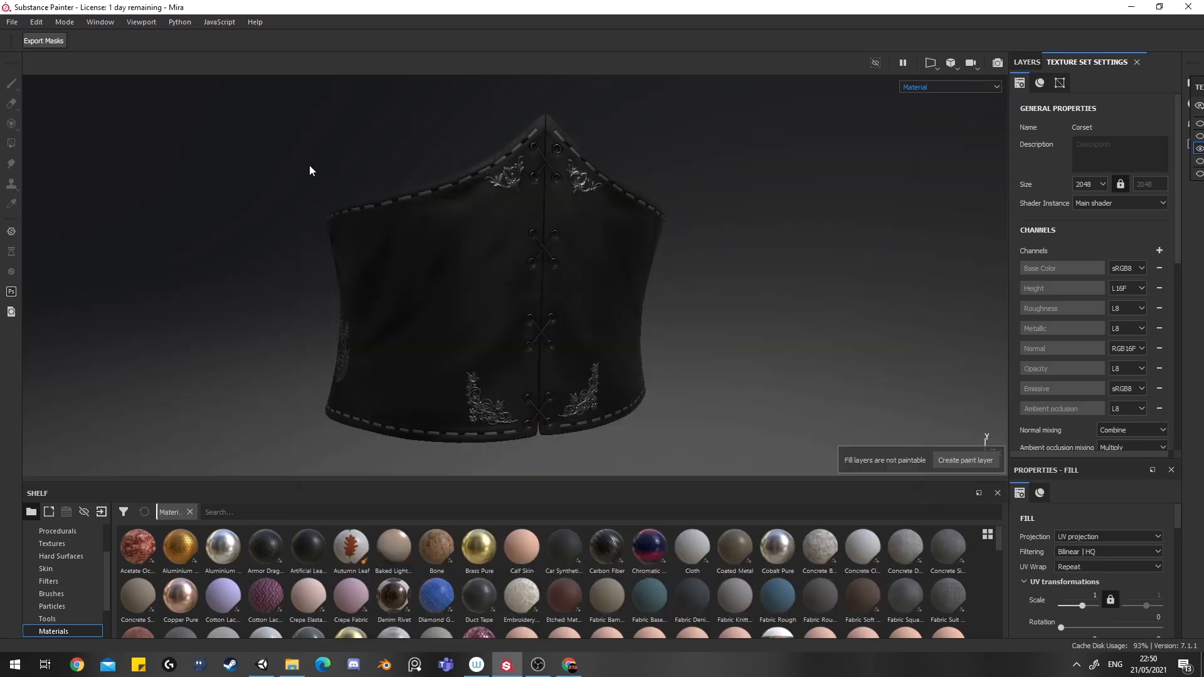
# Review the Corset texture set's output maps in the texture export settings and close them without exporting.
pyautogui.click(12, 24)
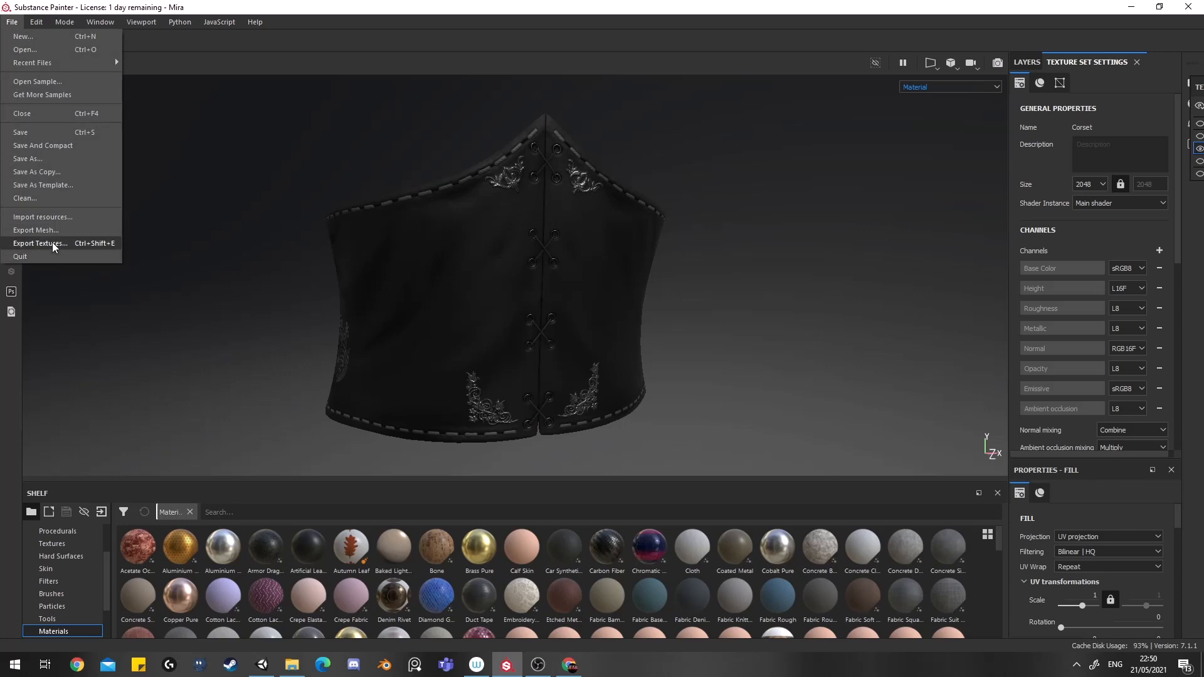
pyautogui.click(54, 245)
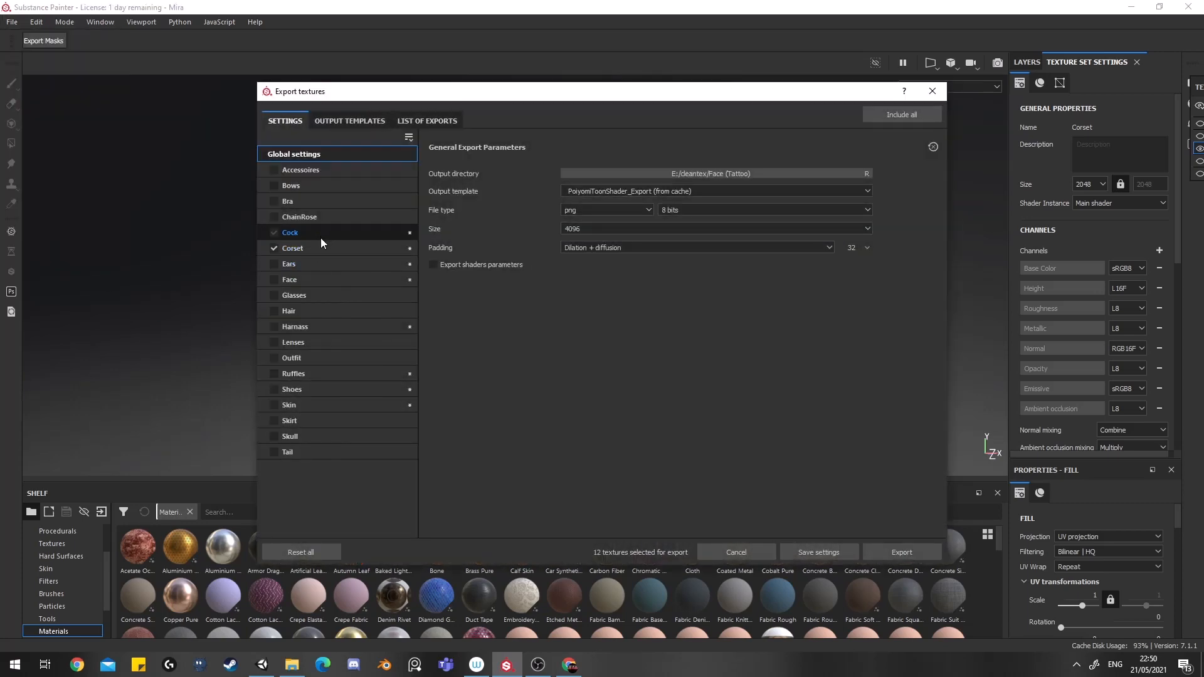
pyautogui.click(323, 250)
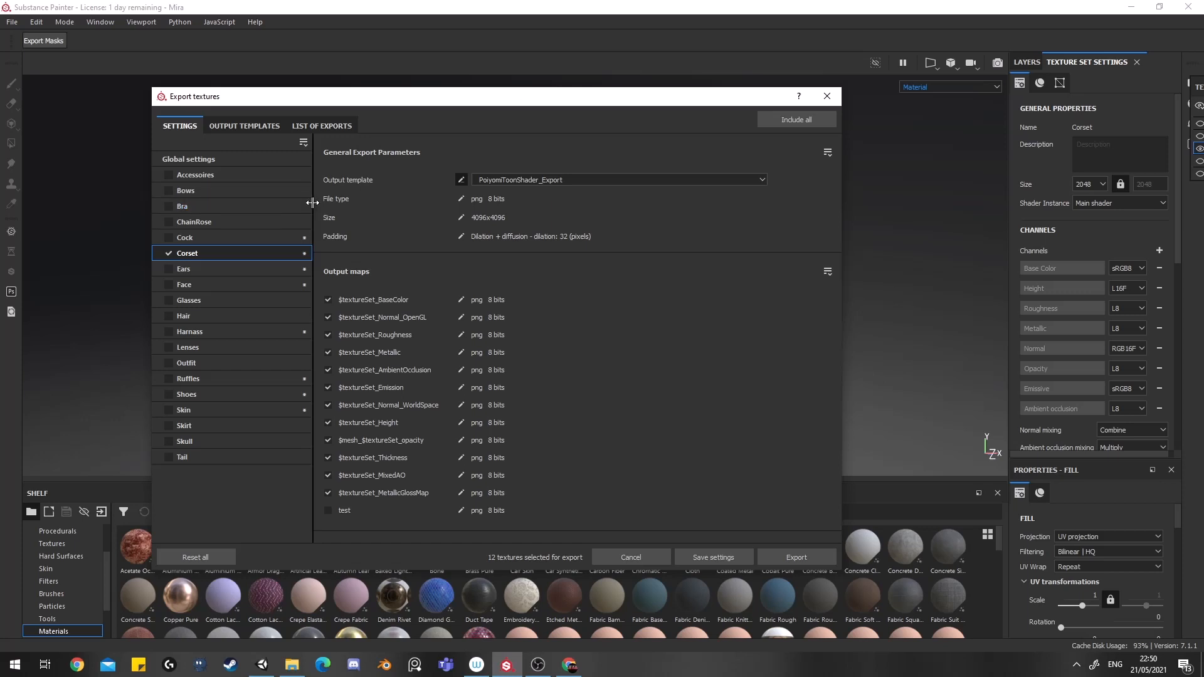
pyautogui.moveTo(312, 202); pyautogui.dragTo(11, 197)
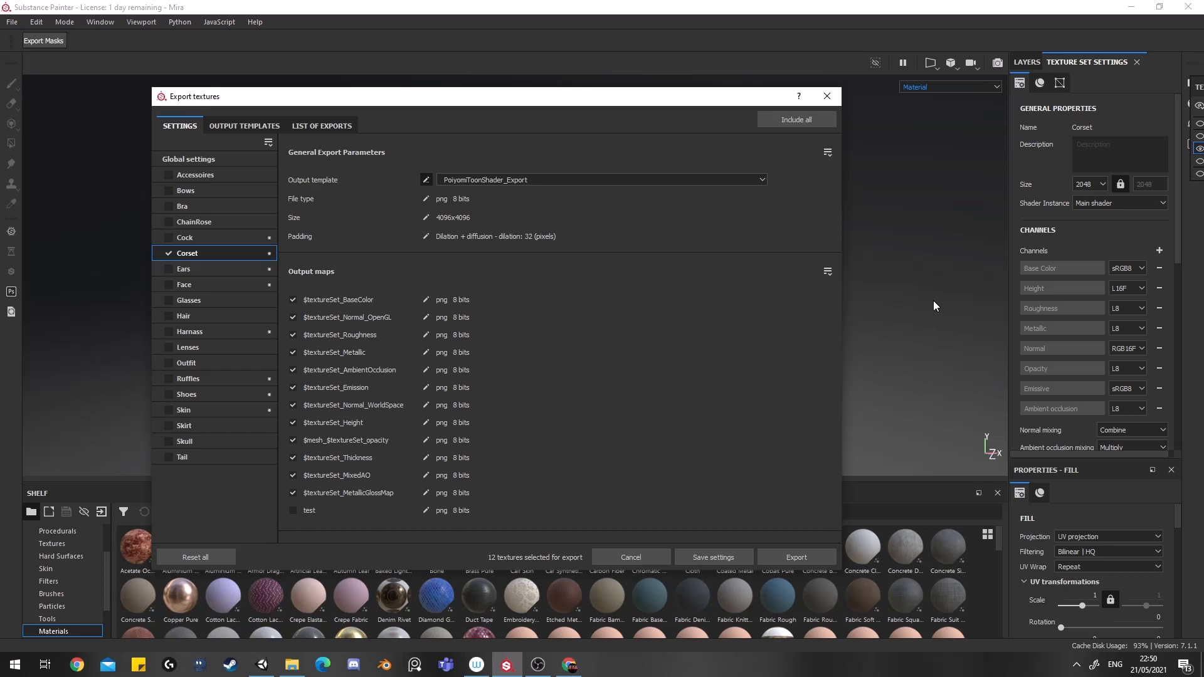
pyautogui.click(827, 97)
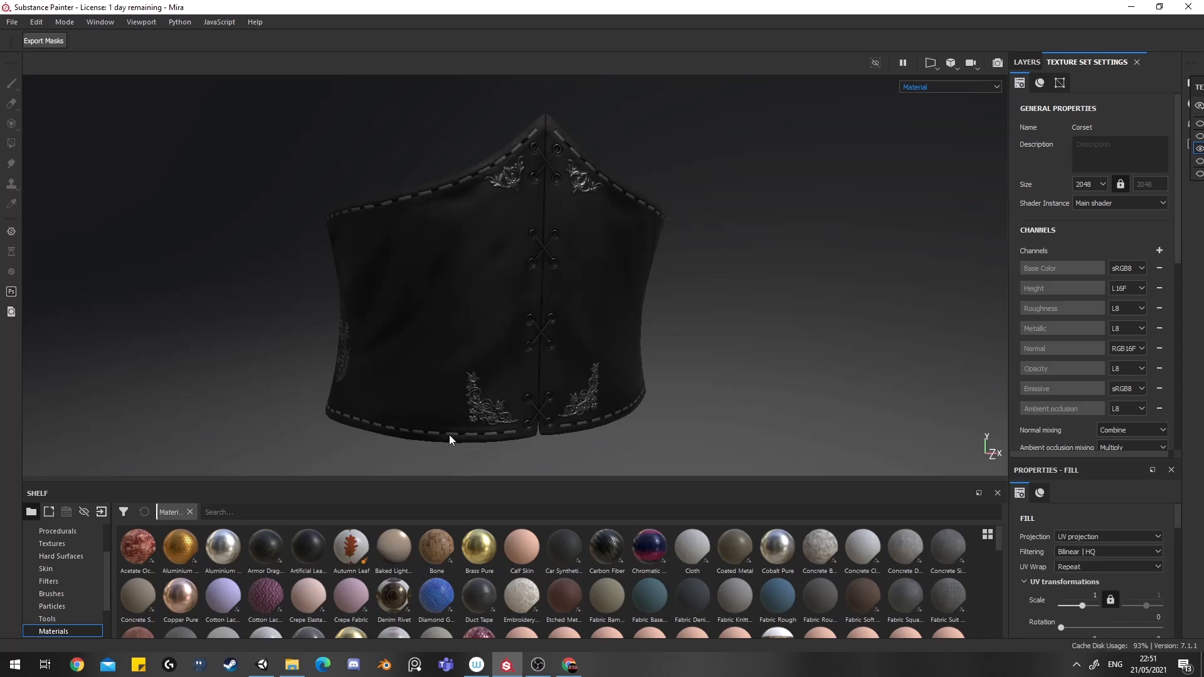
# Switch to Unity, view the avatar against the room background, and inspect the Directional Light's settings.
pyautogui.click(261, 664)
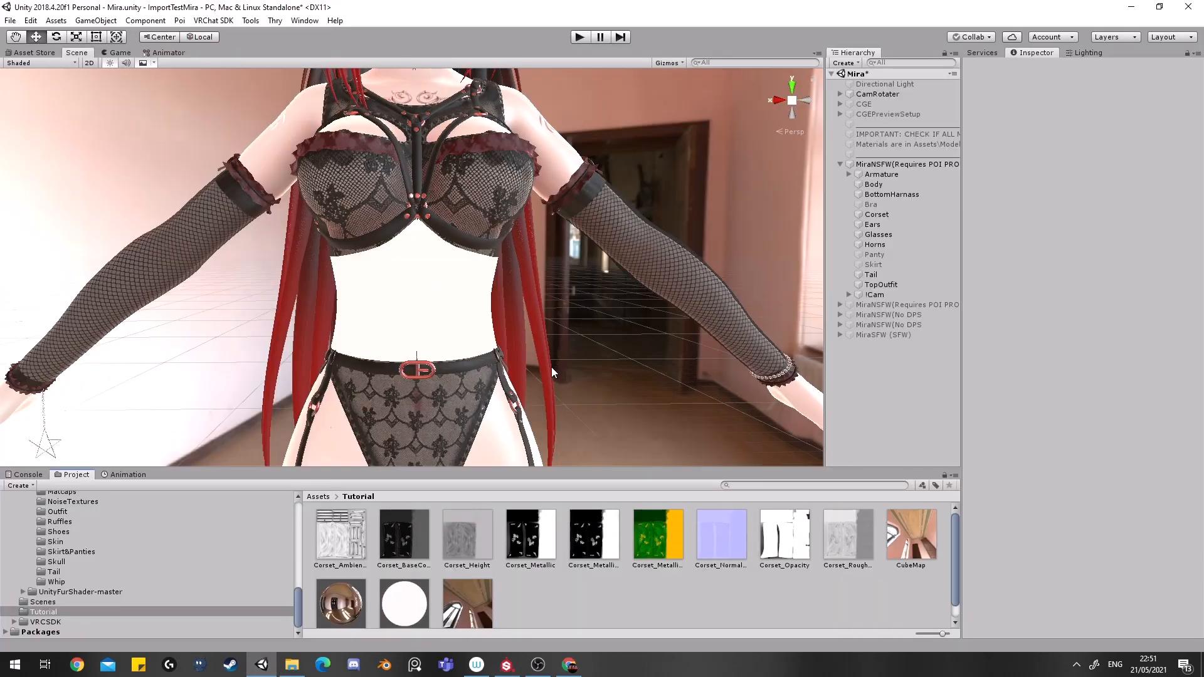
pyautogui.moveTo(464, 365); pyautogui.dragTo(791, 357, button='right')
pyautogui.scroll(-5, 573, 351)
pyautogui.moveTo(537, 355); pyautogui.dragTo(593, 254, button='right')
pyautogui.press('d')
pyautogui.press('w')
pyautogui.click(901, 84)
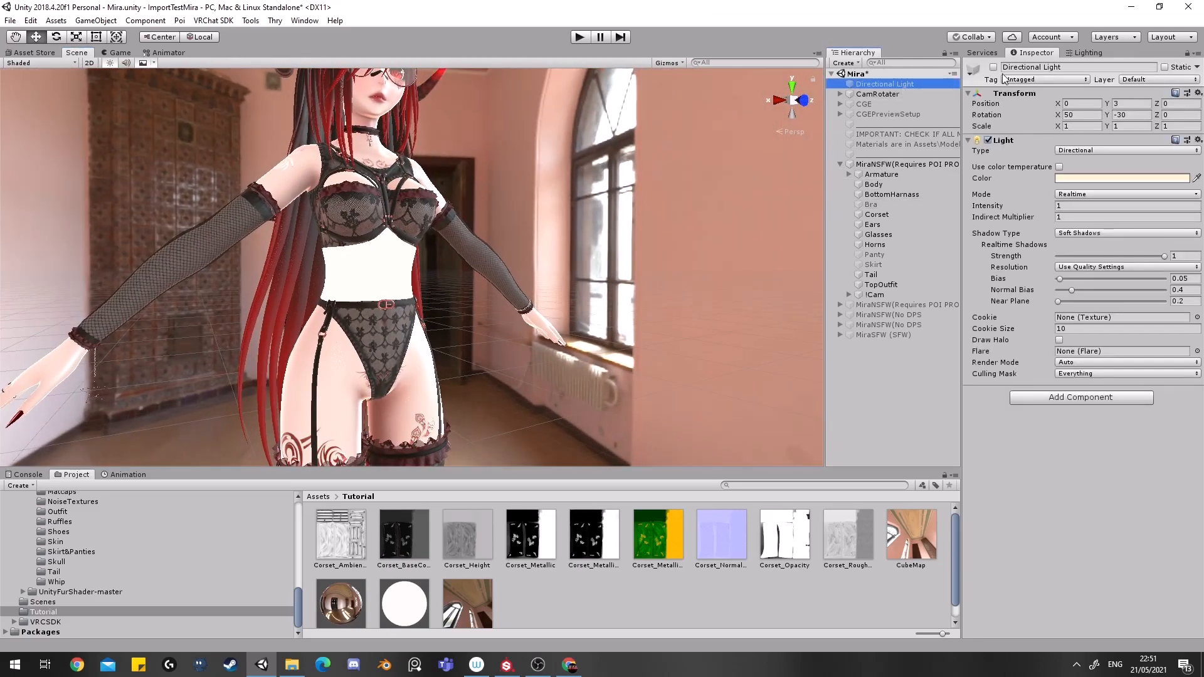
pyautogui.click(639, 257)
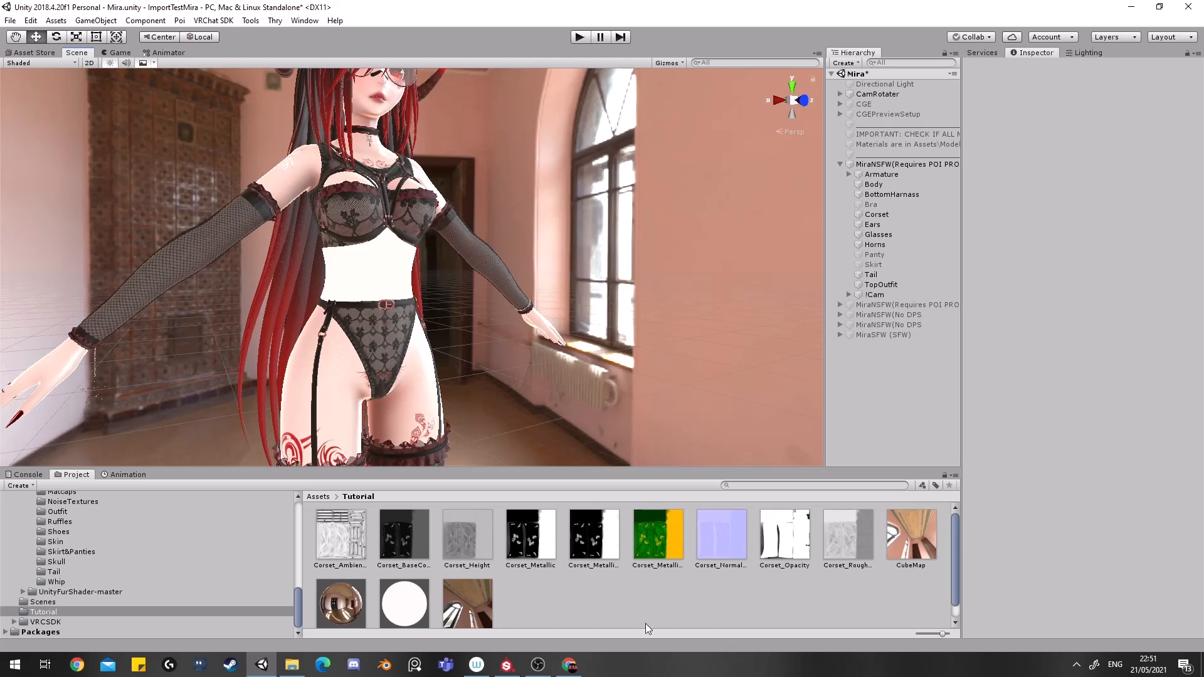
# Switch to the browser and look through the Studio and Indoor categories on HDRI Haven.
pyautogui.click(579, 668)
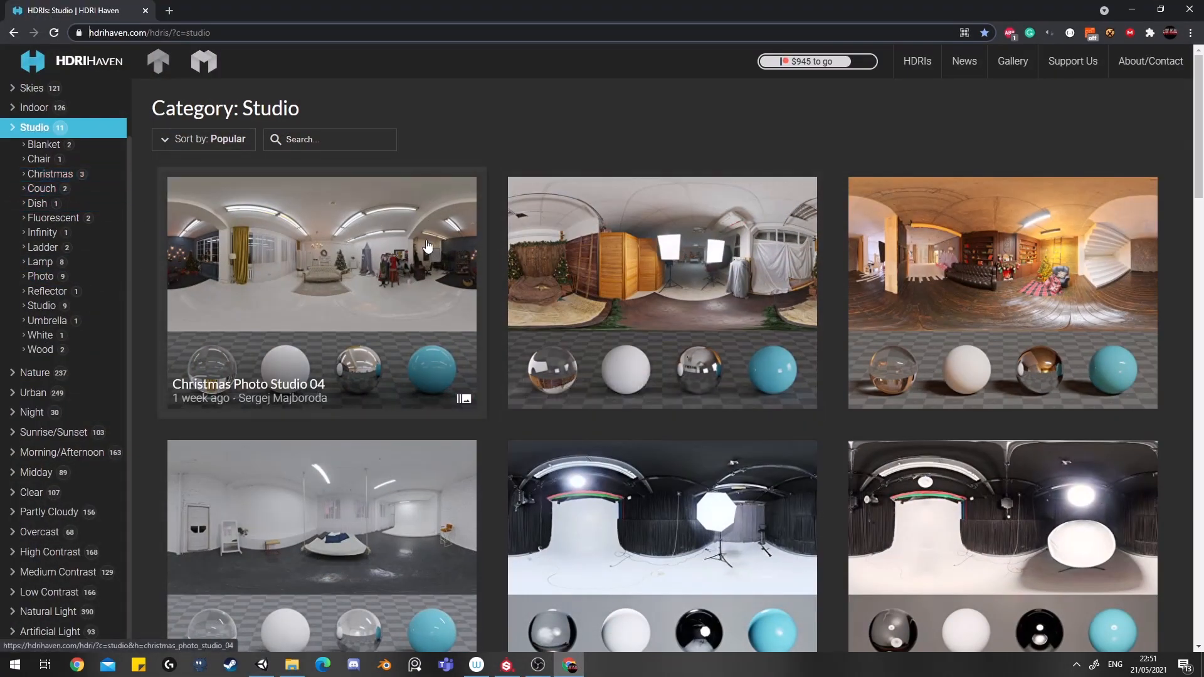
pyautogui.scroll(-3, 439, 264)
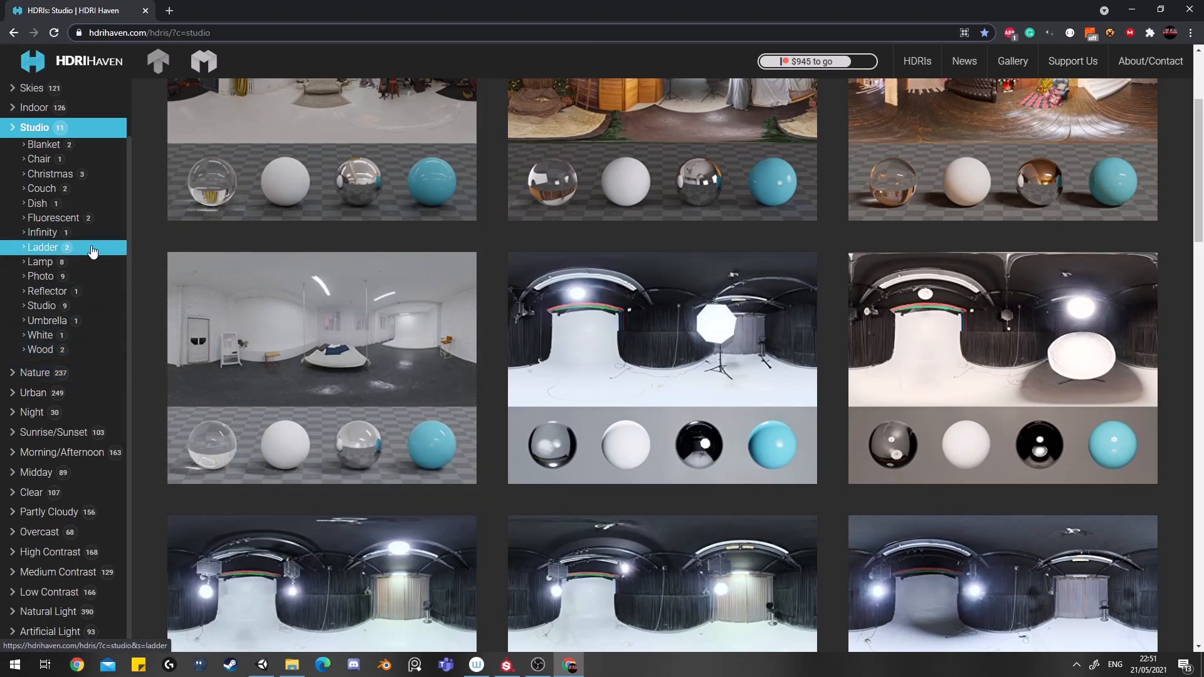
pyautogui.scroll(2, 93, 251)
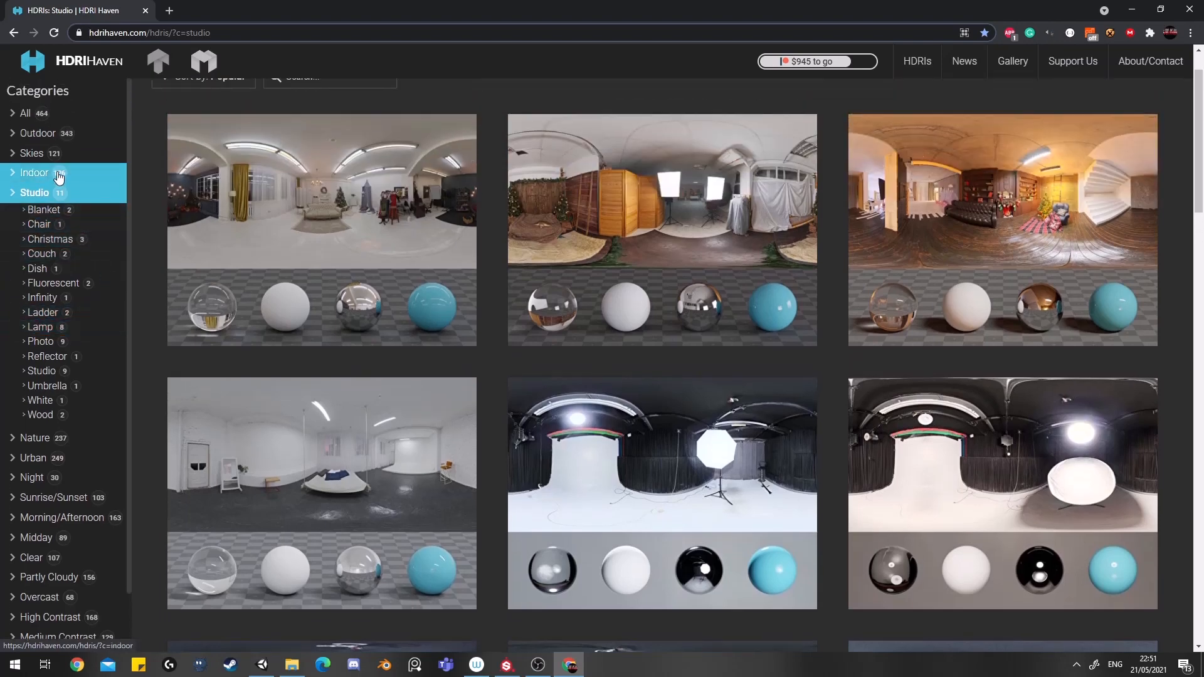
pyautogui.click(59, 178)
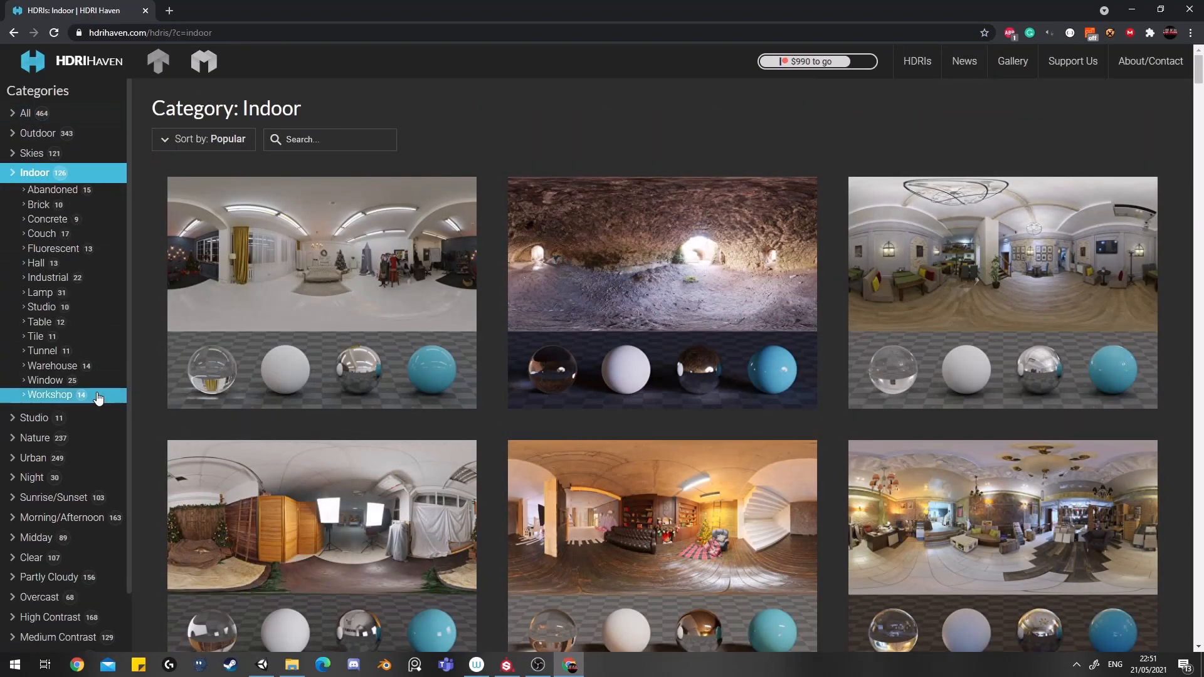
pyautogui.scroll(-1, 65, 353)
pyautogui.scroll(-15, 670, 532)
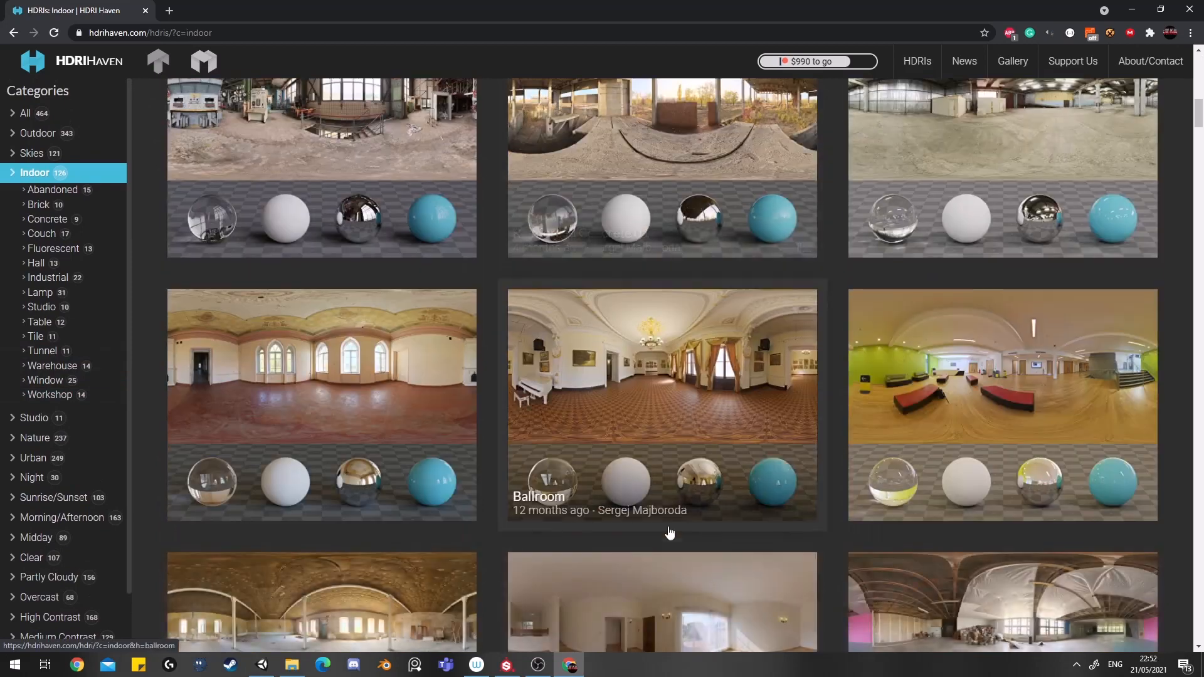
# Open the Ballroom HDRI, check its available download sizes, and return to Unity.
pyautogui.click(573, 411)
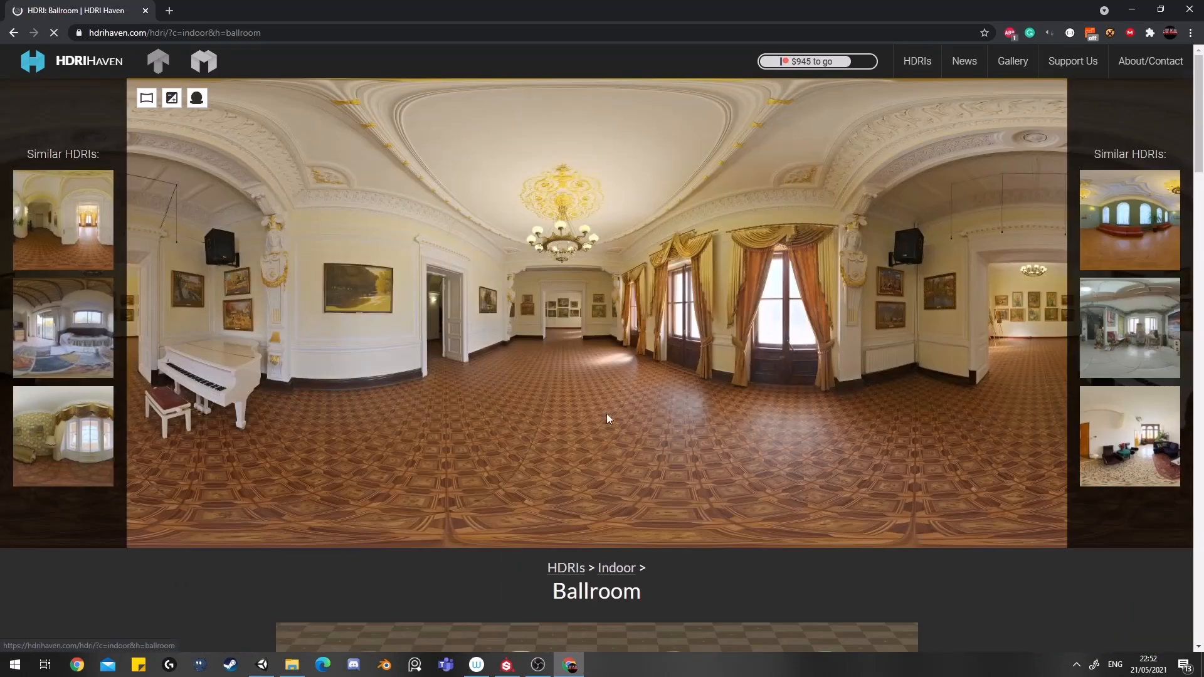
pyautogui.scroll(-4, 545, 402)
pyautogui.scroll(-6, 490, 385)
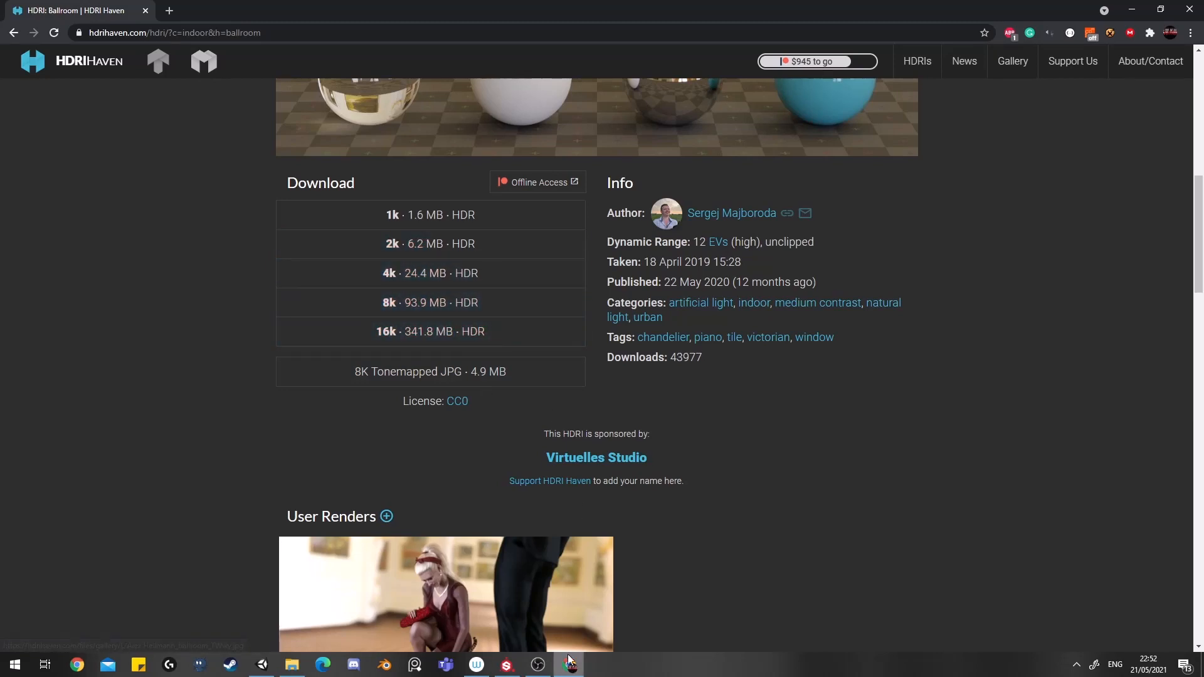
pyautogui.click(1132, 9)
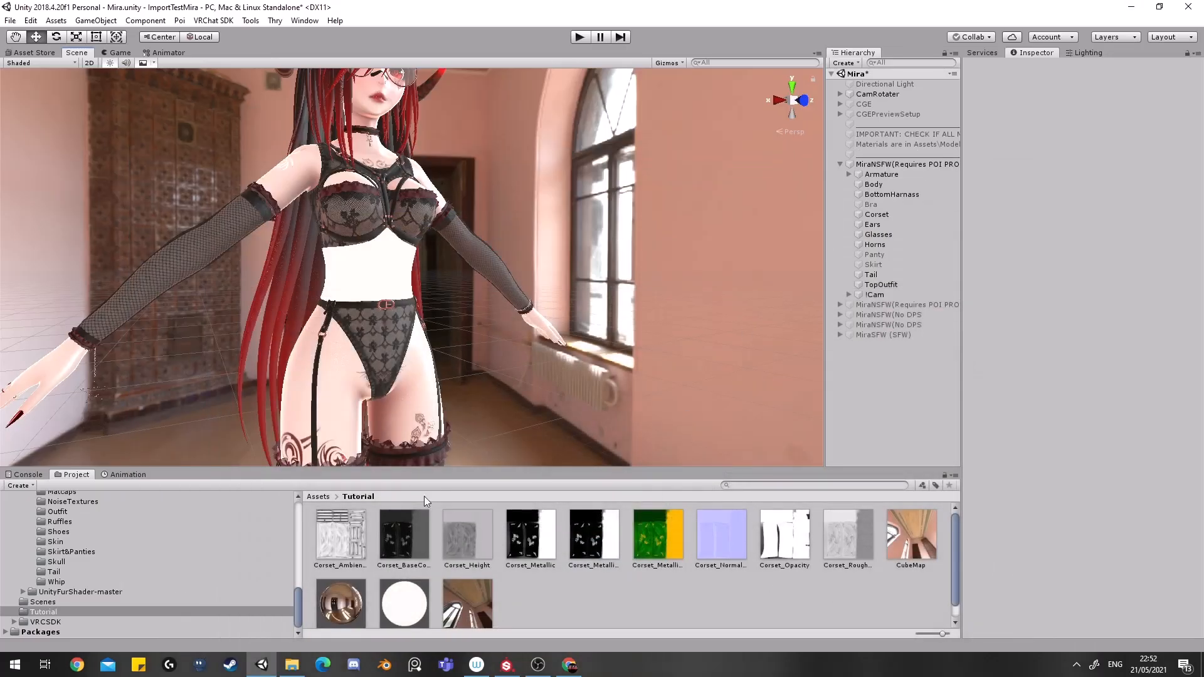
# Create a new material with its default name in the Tutorial assets folder.
pyautogui.scroll(-1, 474, 542)
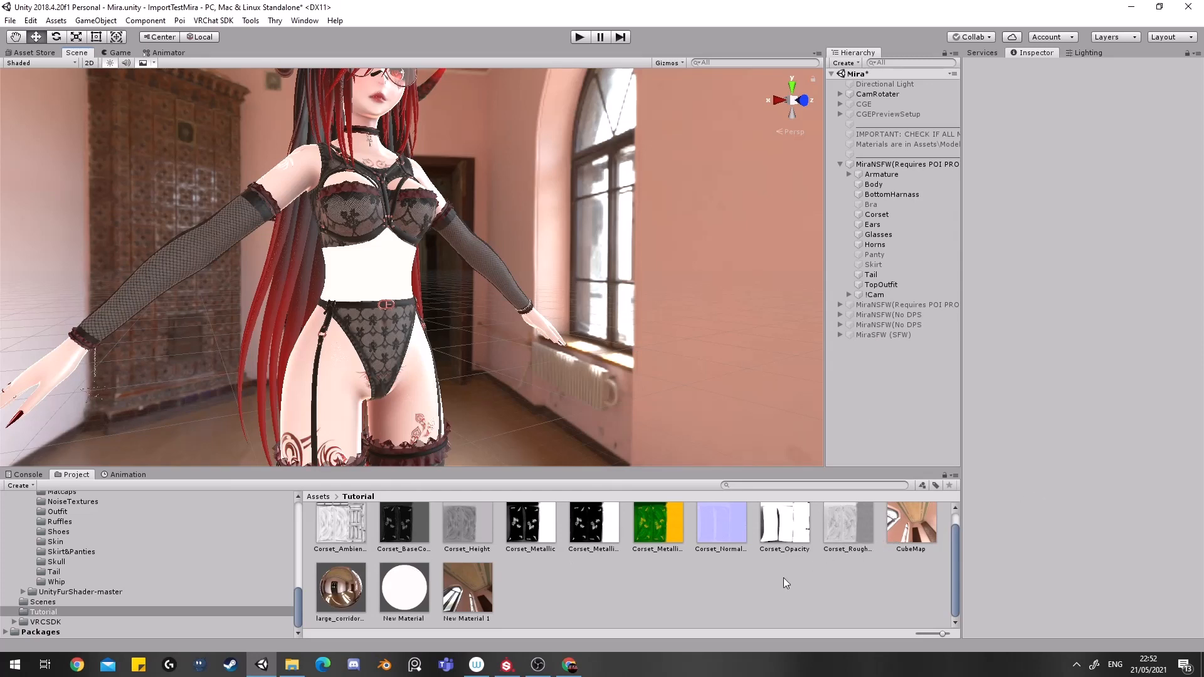
pyautogui.rightClick(747, 580)
pyautogui.click(744, 581)
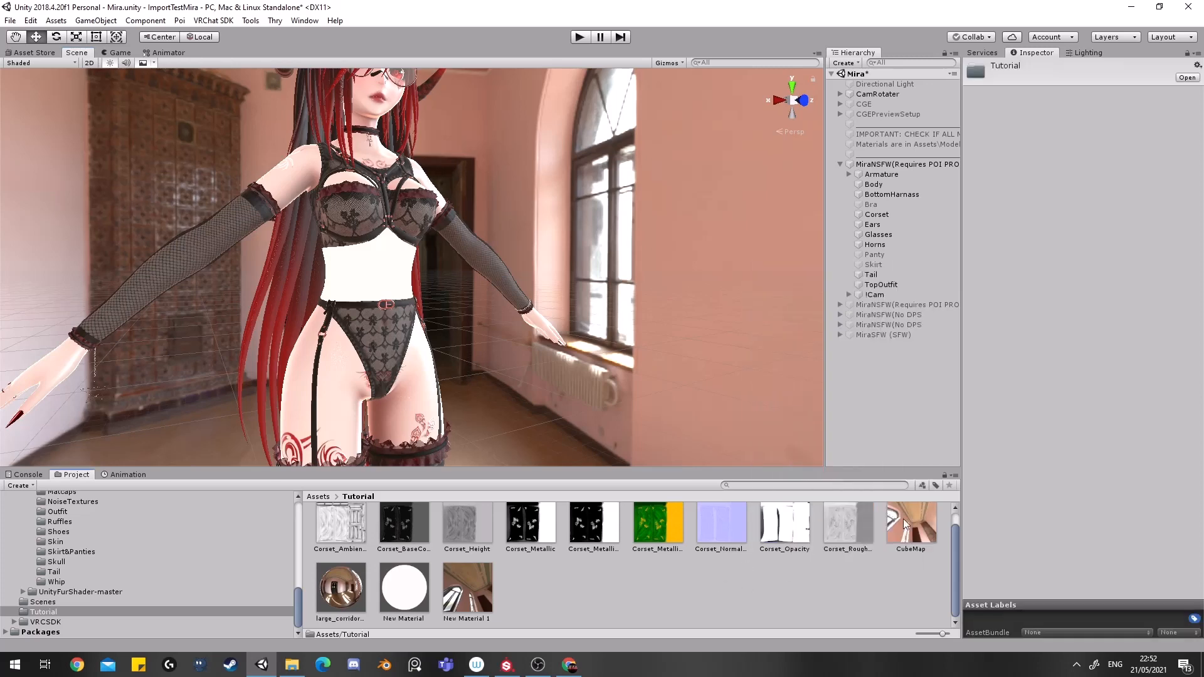
pyautogui.click(903, 518)
pyautogui.click(772, 592)
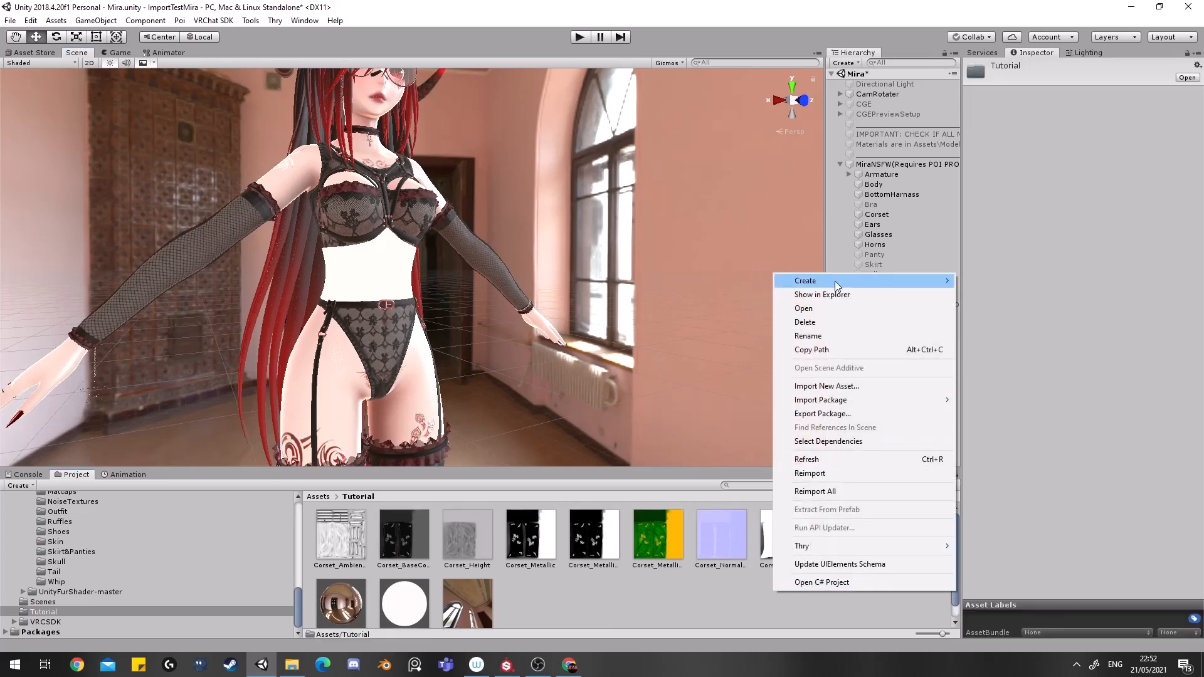
pyautogui.moveTo(834, 281)
pyautogui.click(1013, 374)
pyautogui.press('Return')
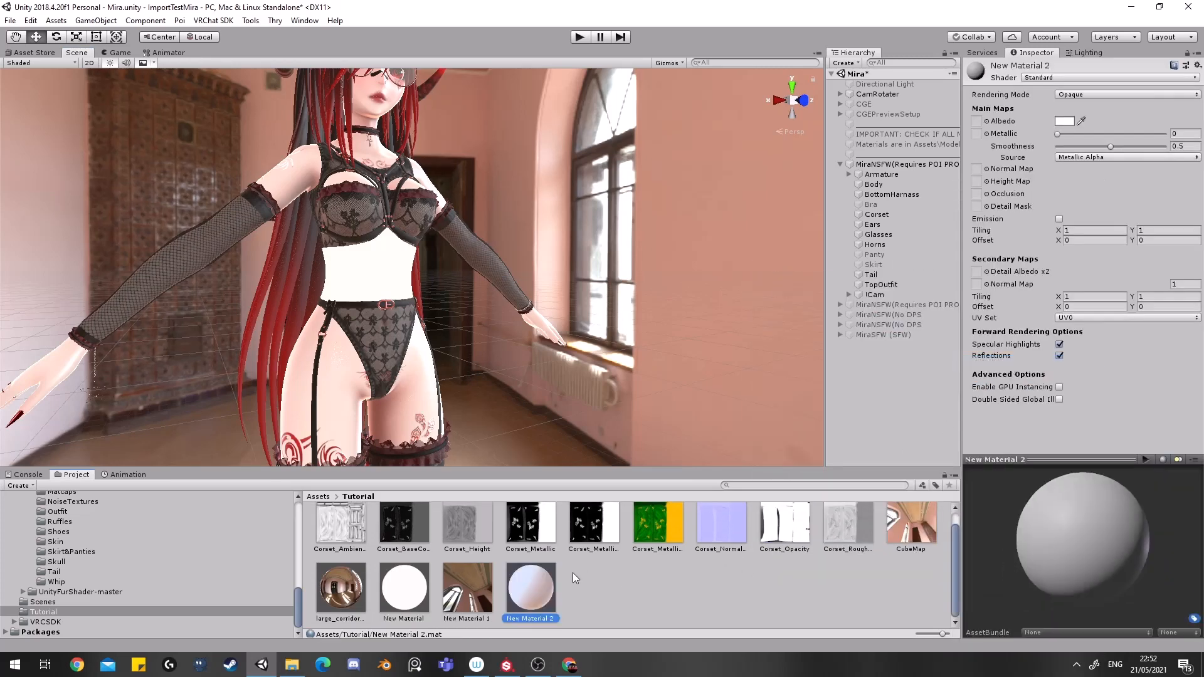
# Set the new material's shader to Skybox/Cubemap.
pyautogui.click(1066, 77)
pyautogui.moveTo(1067, 273)
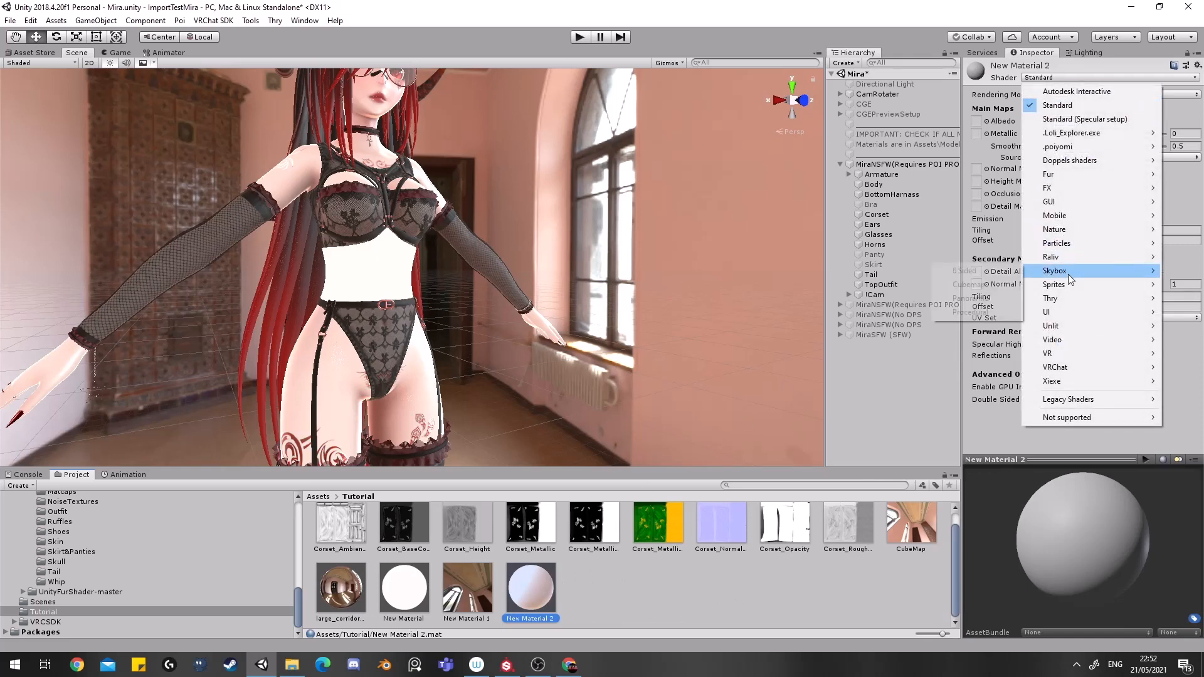
pyautogui.click(968, 284)
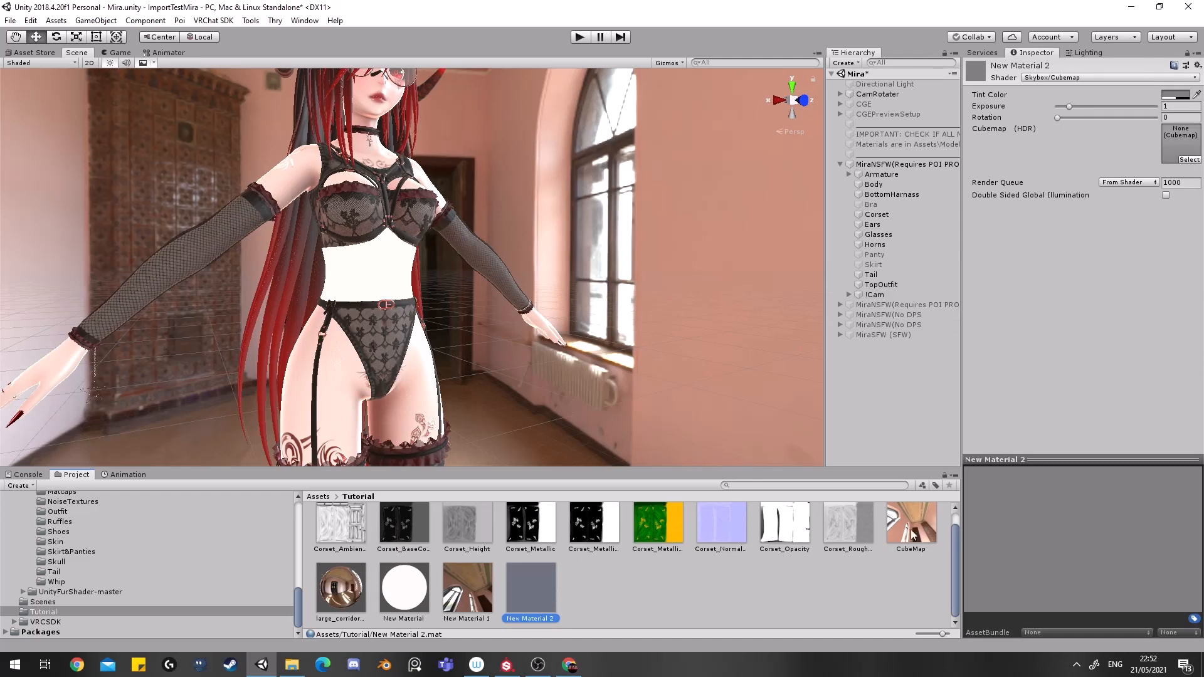
pyautogui.scroll(1, 905, 539)
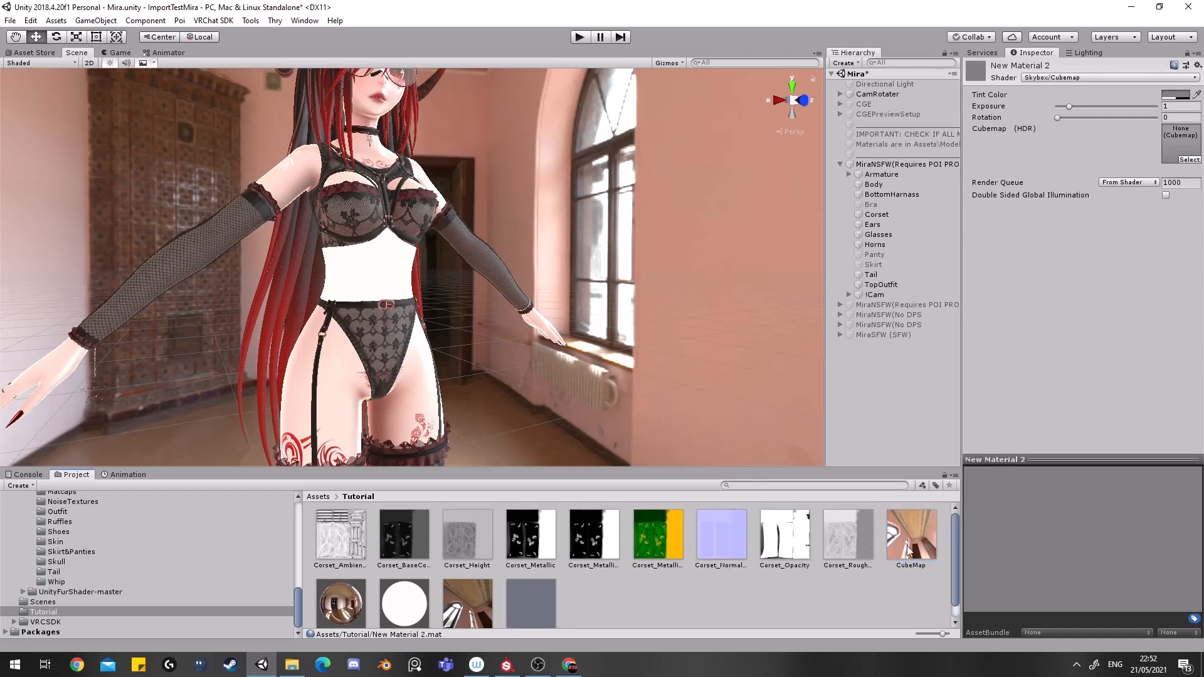
# Check the CubeMap material and the large_corridor_2k import settings, including the Texture Shape and Max Size options.
pyautogui.click(897, 530)
pyautogui.scroll(-1, 410, 623)
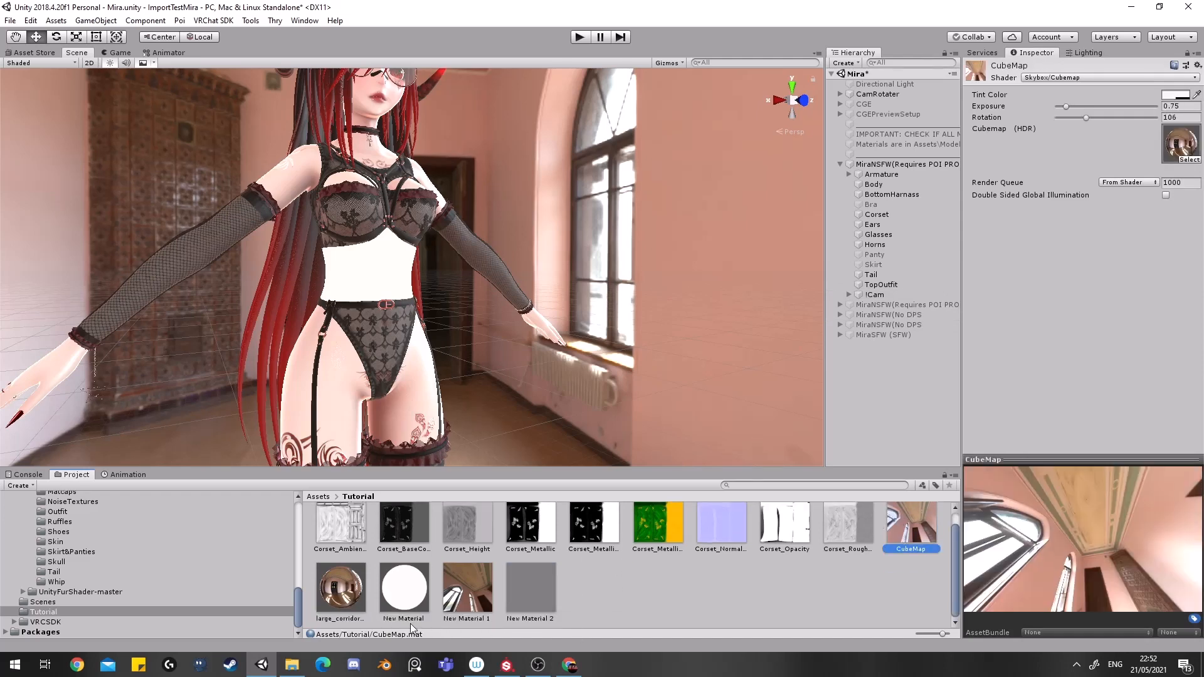
pyautogui.click(331, 581)
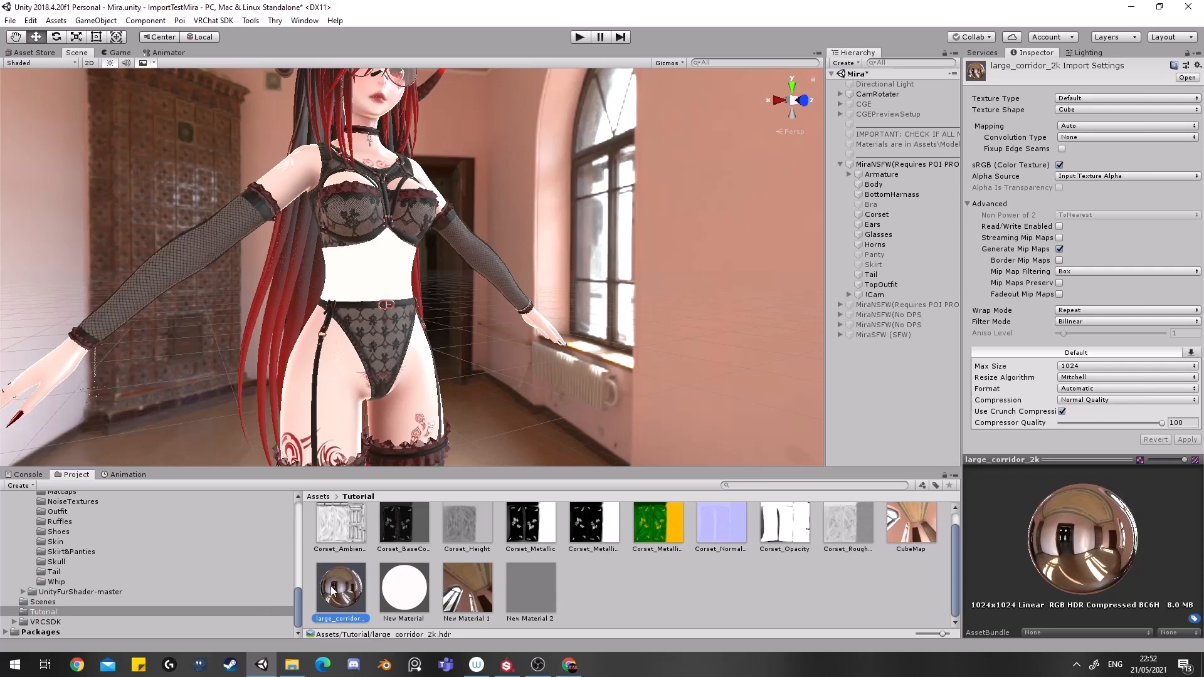
pyautogui.click(1066, 111)
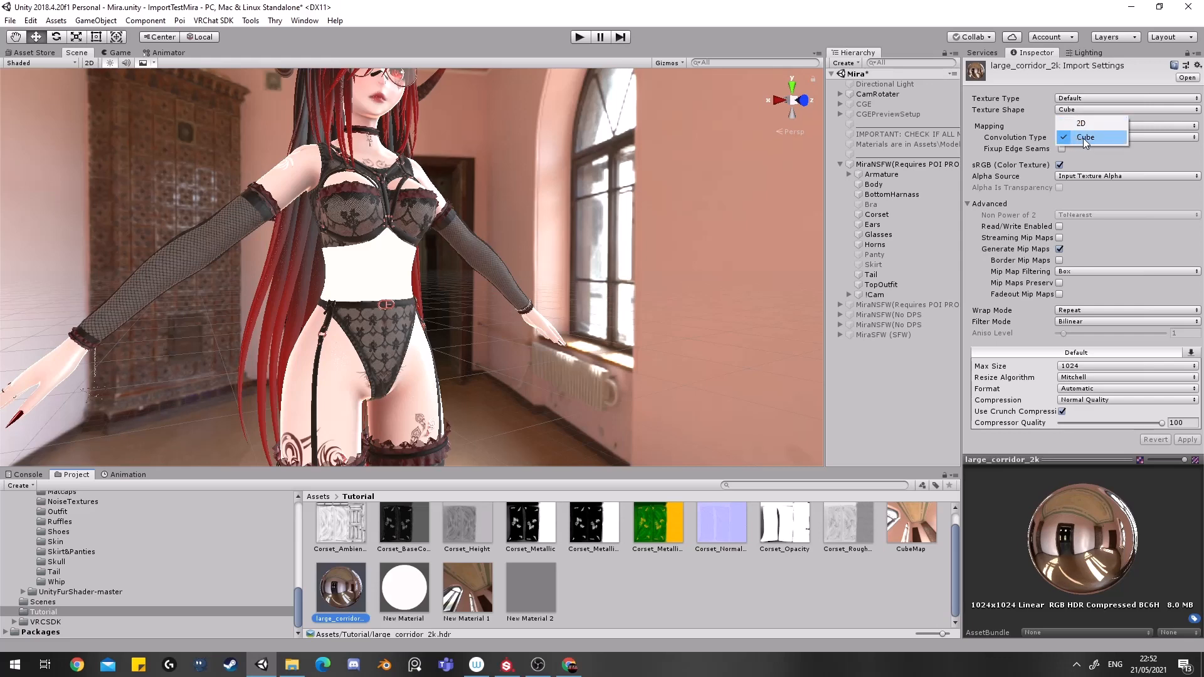
pyautogui.click(1035, 174)
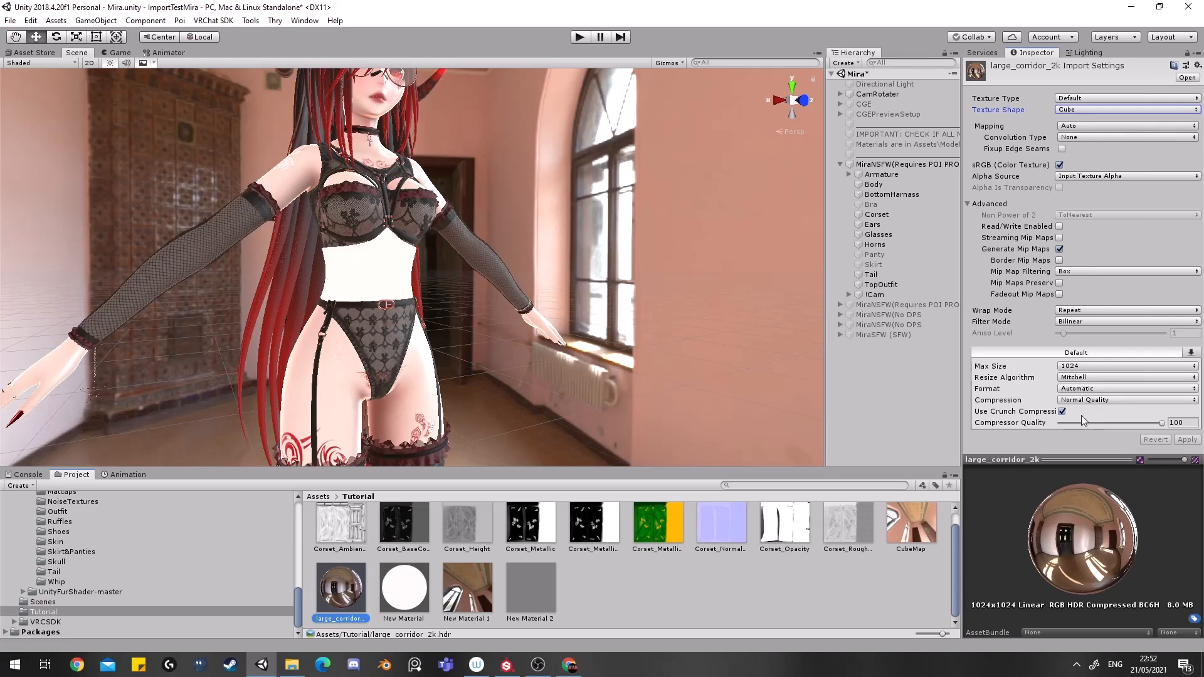
pyautogui.click(1077, 366)
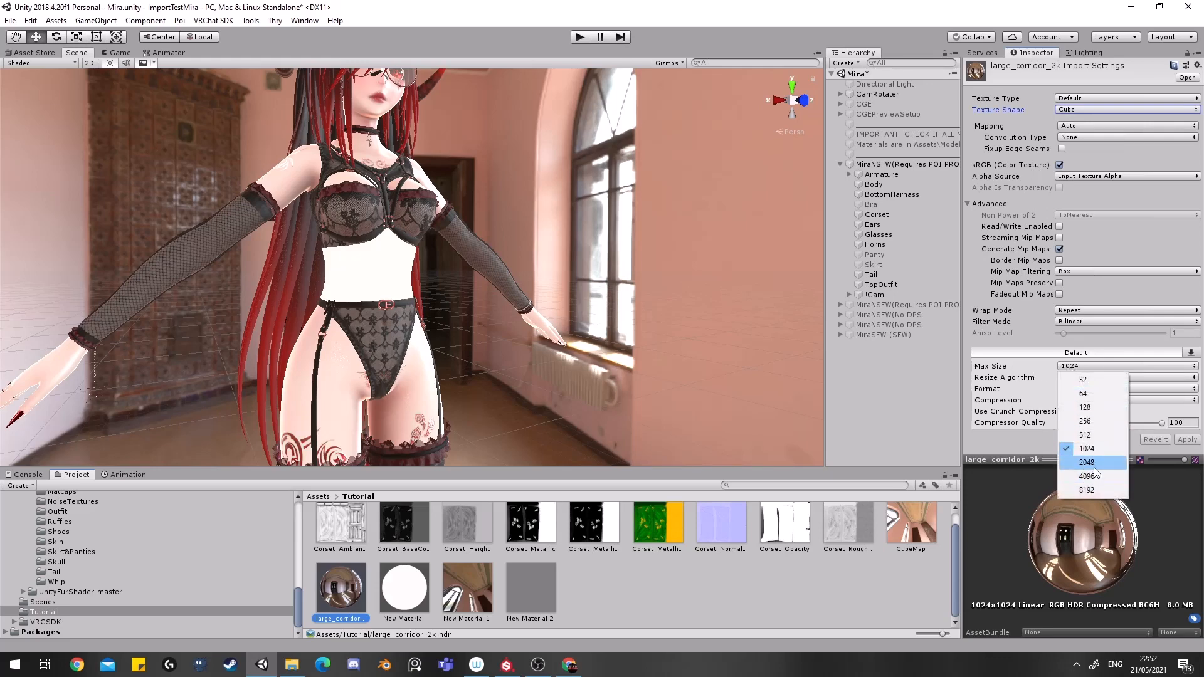
pyautogui.click(1078, 369)
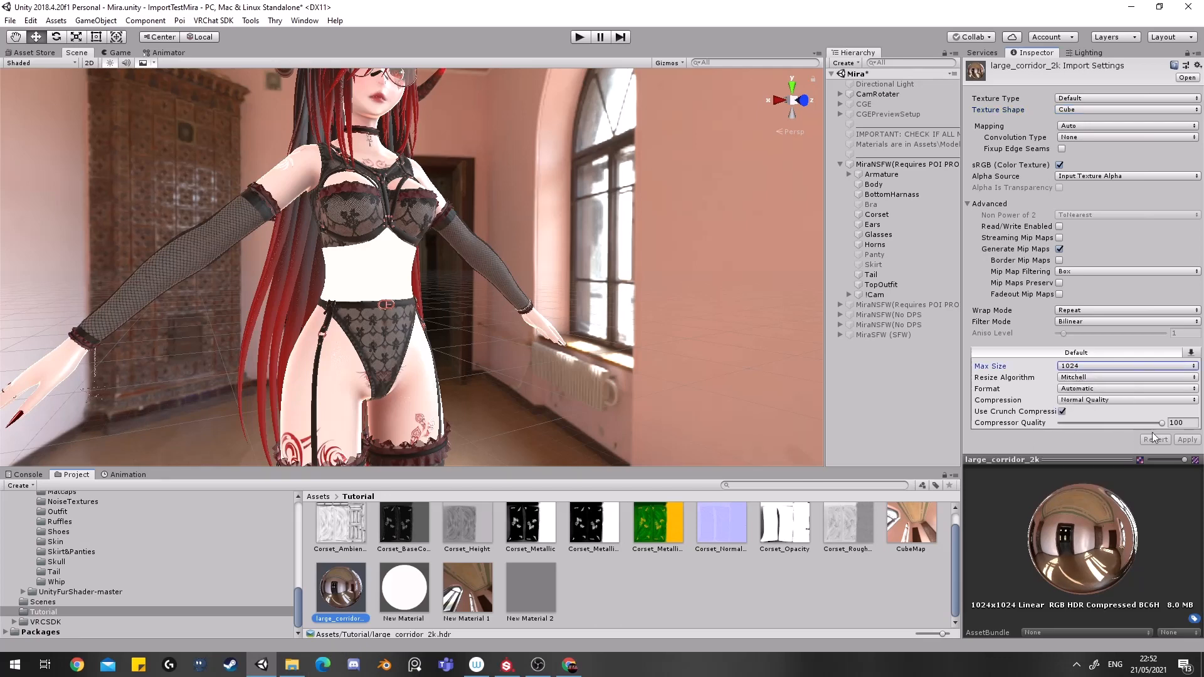
pyautogui.click(590, 593)
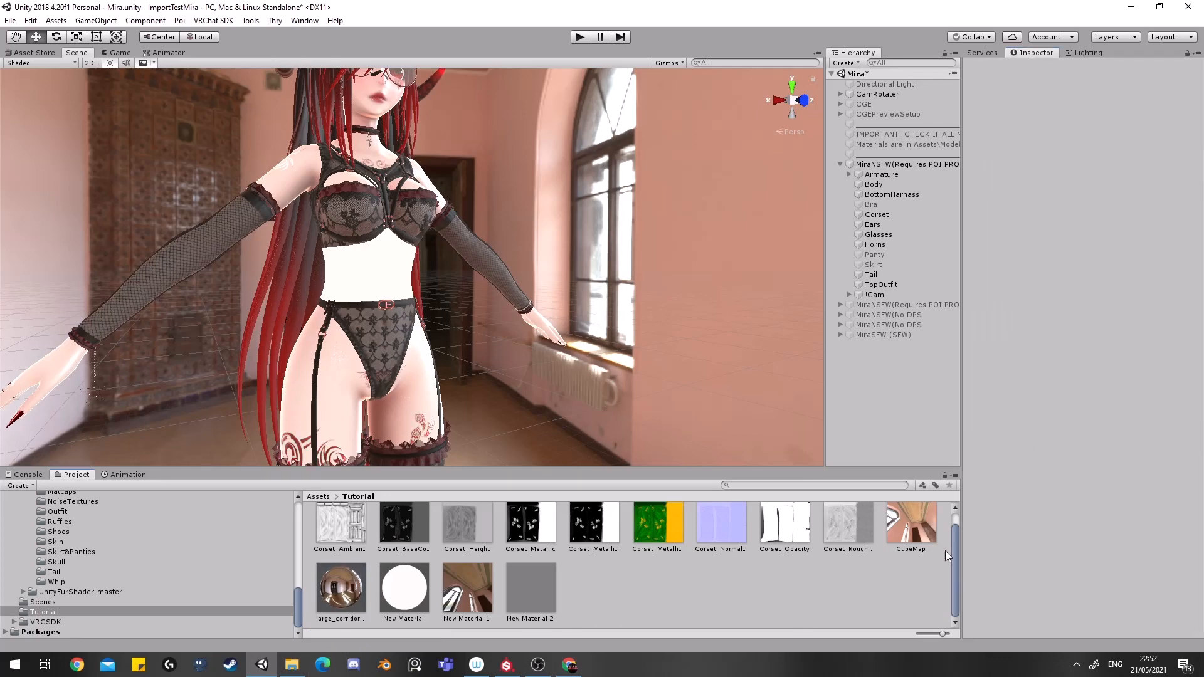
# Assign the large_corridor_2k texture as New Material 2's cubemap and look over the material's rotation and tint color settings.
pyautogui.click(899, 534)
pyautogui.moveTo(339, 596); pyautogui.dragTo(525, 581)
pyautogui.click(524, 582)
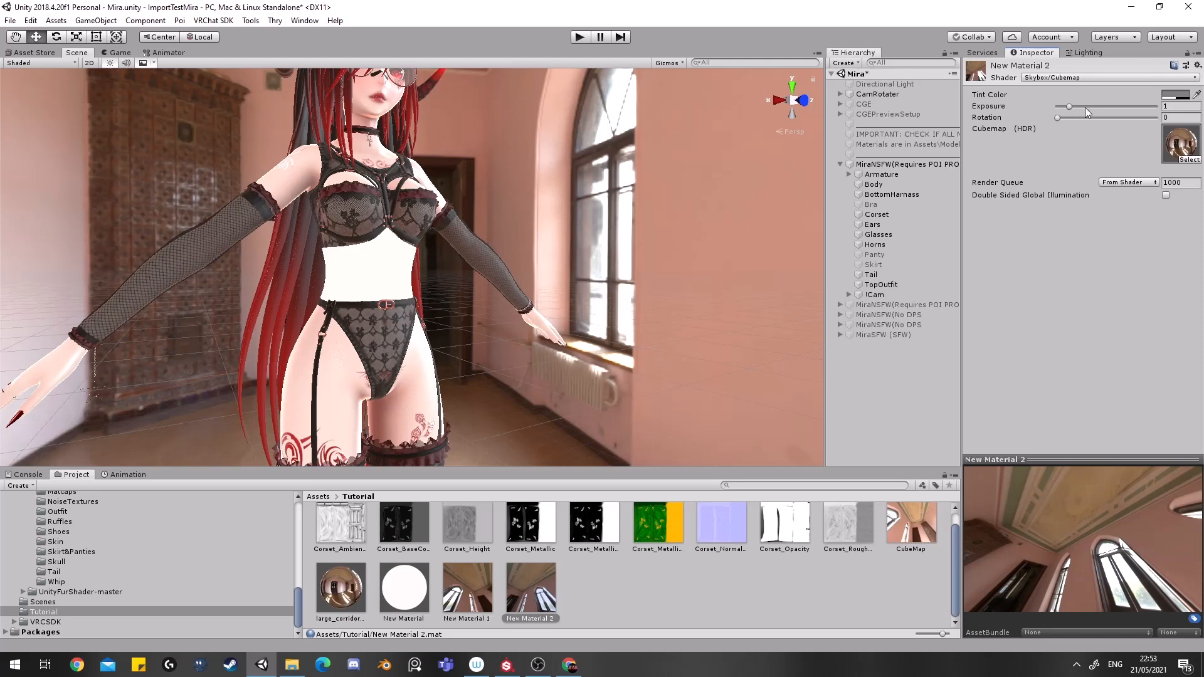
pyautogui.moveTo(1058, 118)
pyautogui.mouseDown()
pyautogui.moveTo(1090, 122)
pyautogui.moveTo(1055, 119)
pyautogui.mouseUp()
pyautogui.click(1177, 96)
pyautogui.click(882, 104)
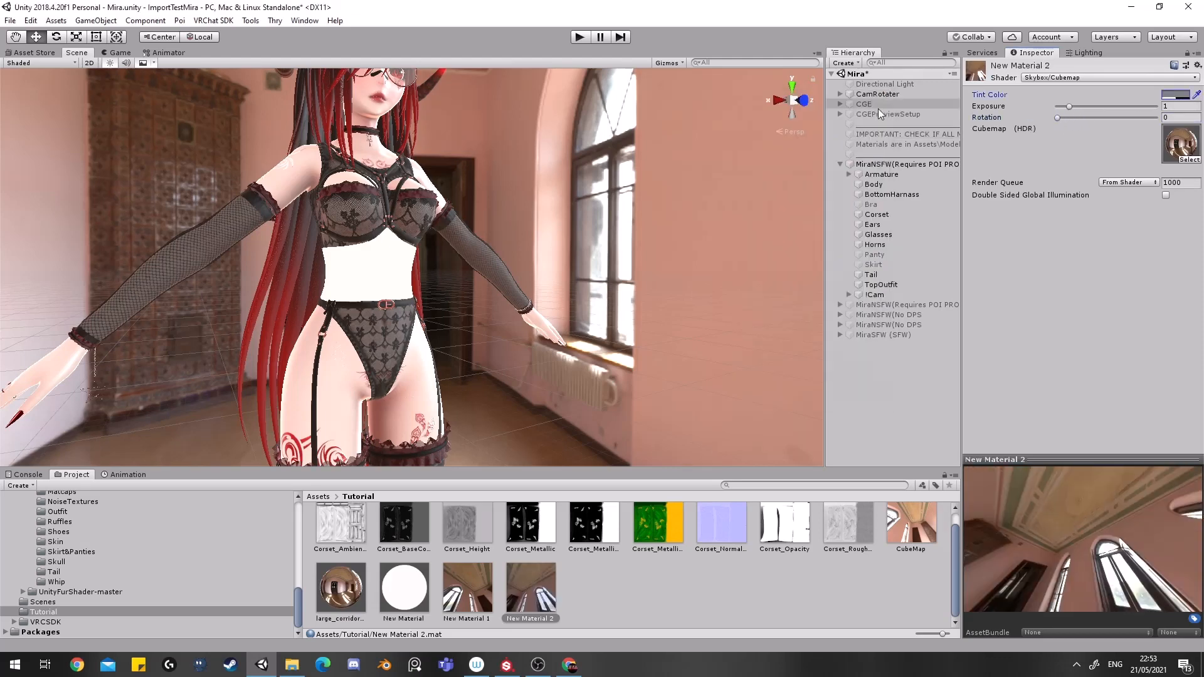
pyautogui.click(750, 549)
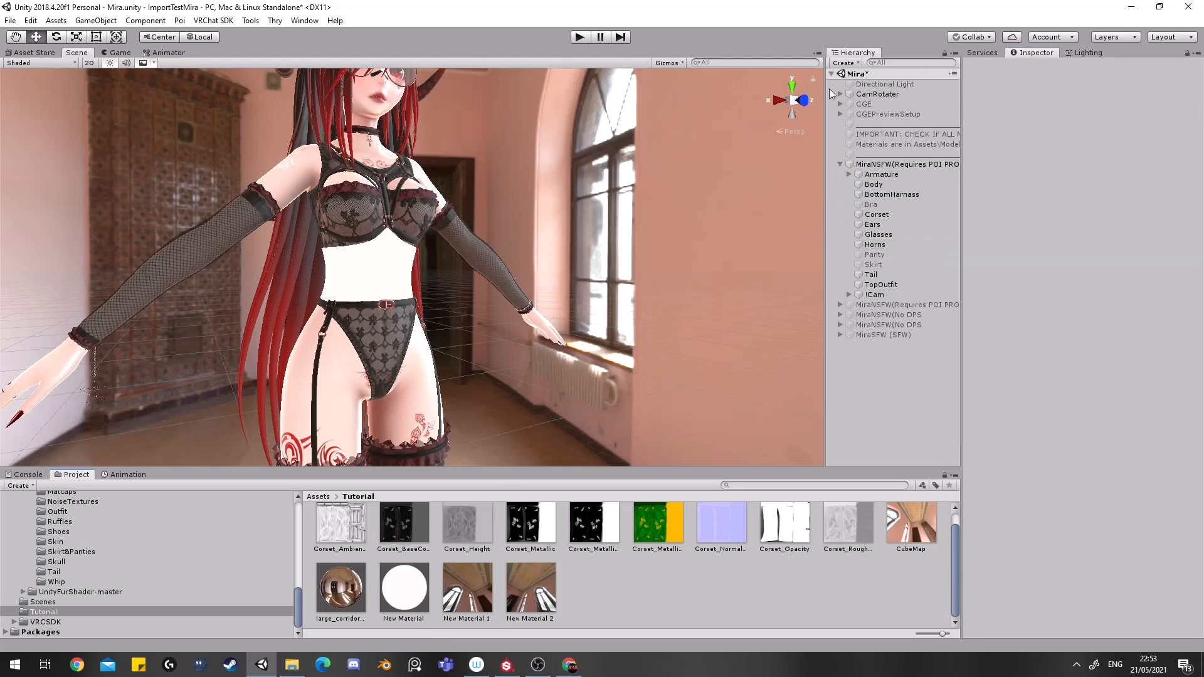
# Examine the scene's Lighting settings, from the skybox material and environment reflections down to the lightmap generation options.
pyautogui.click(1089, 52)
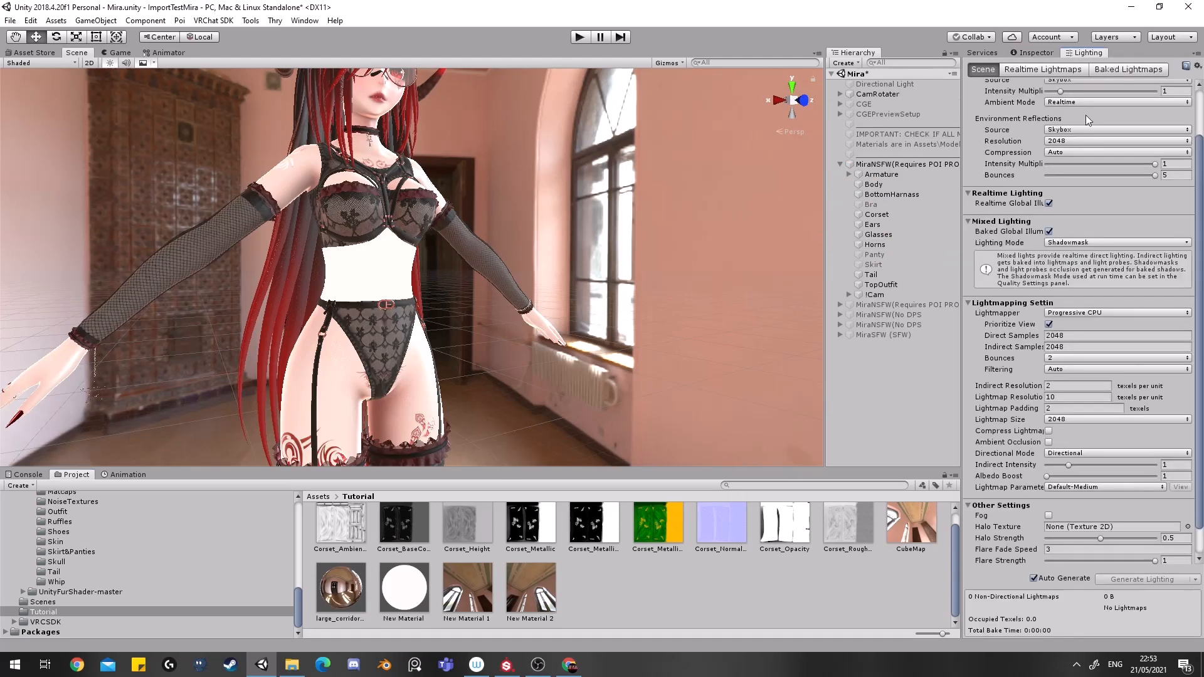
pyautogui.click(307, 22)
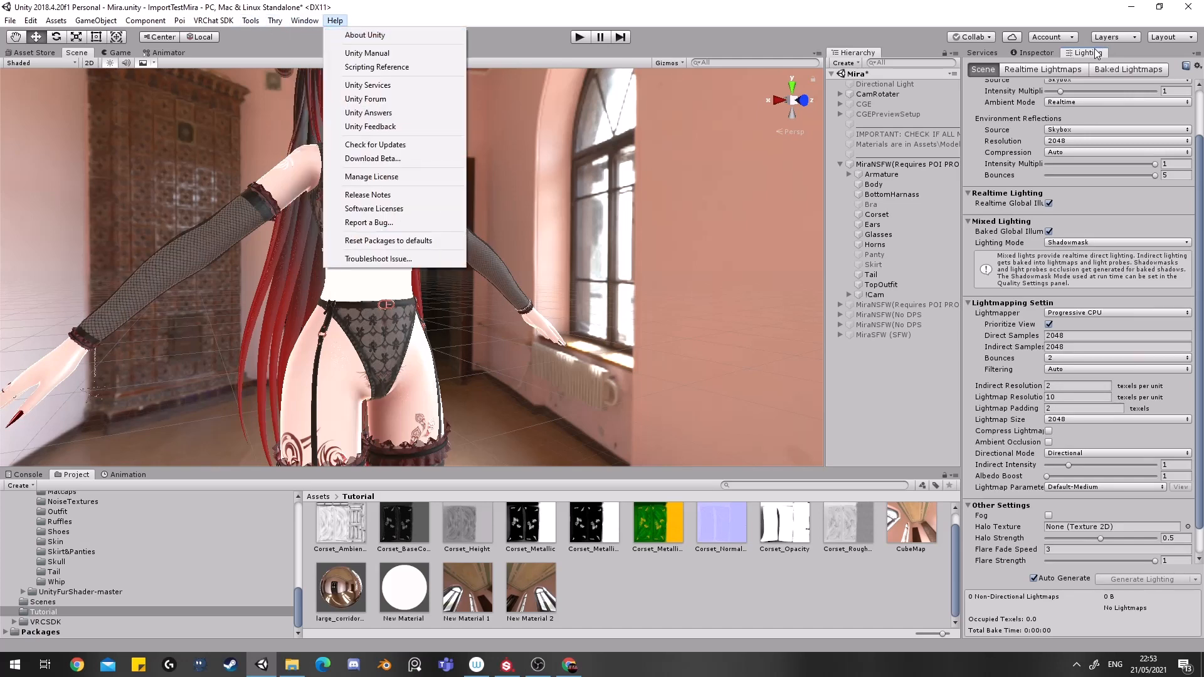
pyautogui.moveTo(302, 24)
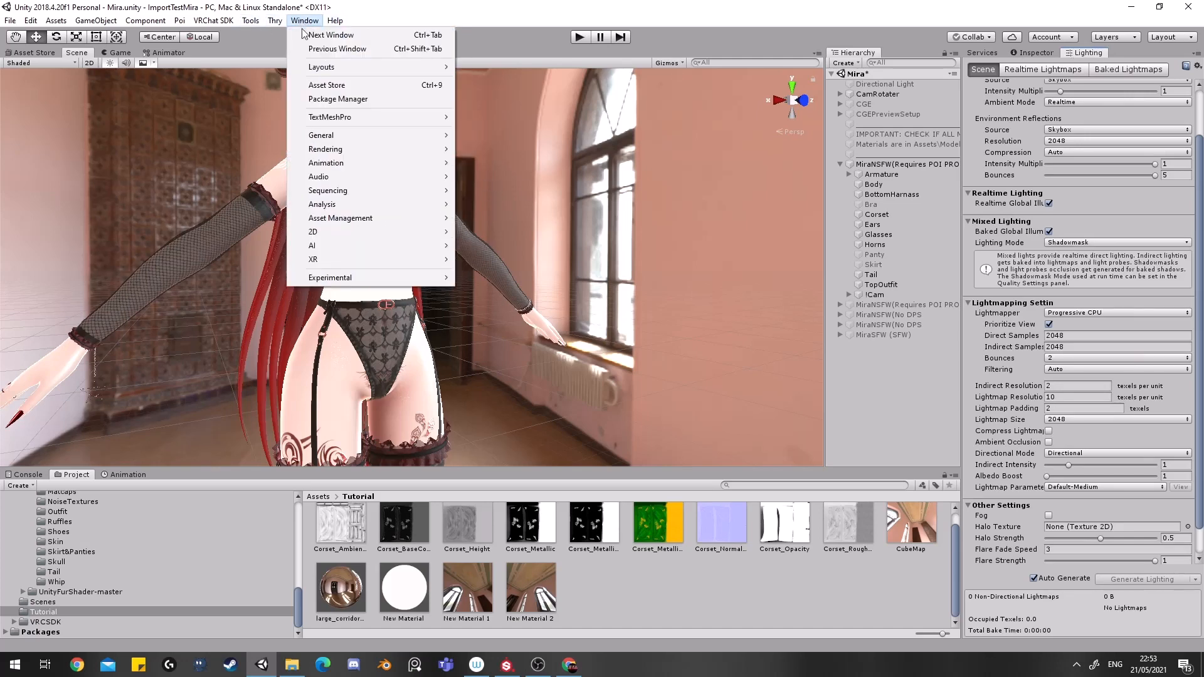
pyautogui.moveTo(323, 148)
pyautogui.click(530, 155)
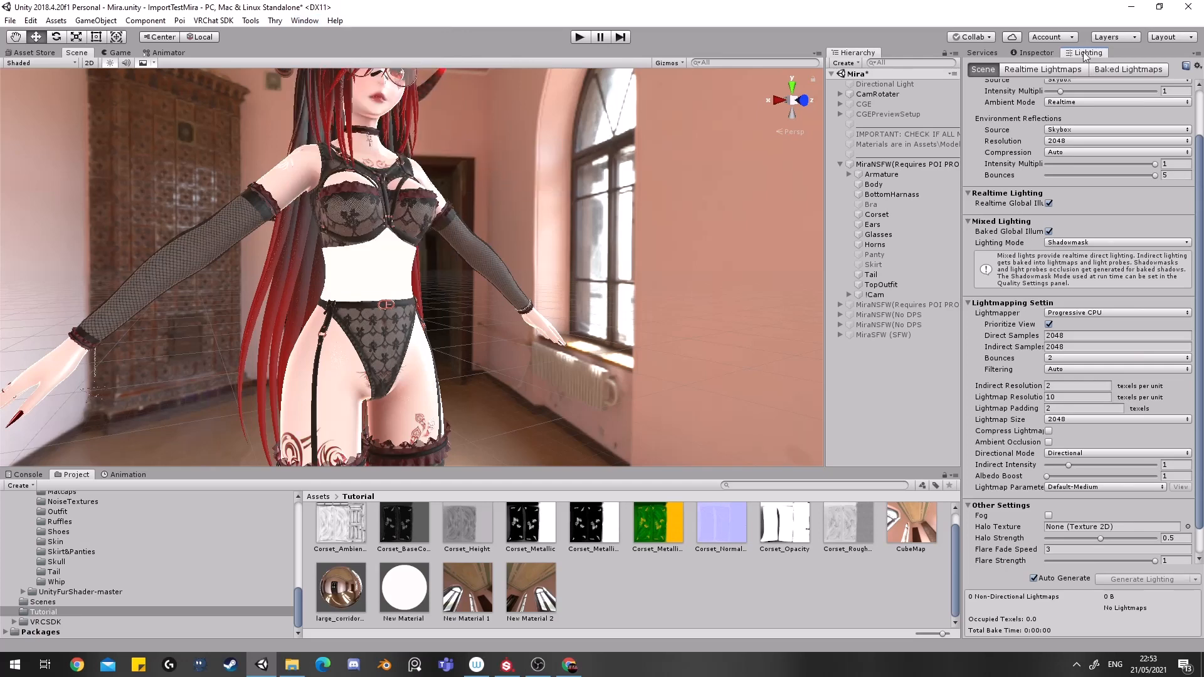
pyautogui.scroll(2, 1013, 156)
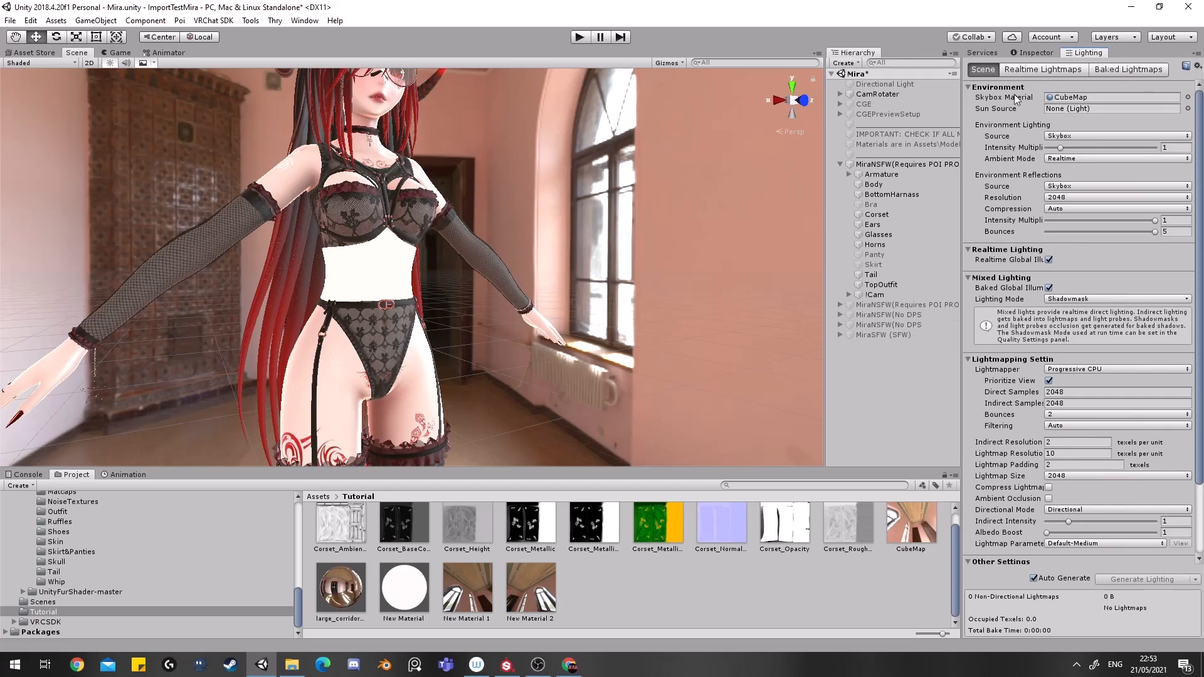
pyautogui.scroll(-3, 1020, 220)
pyautogui.scroll(3, 1019, 219)
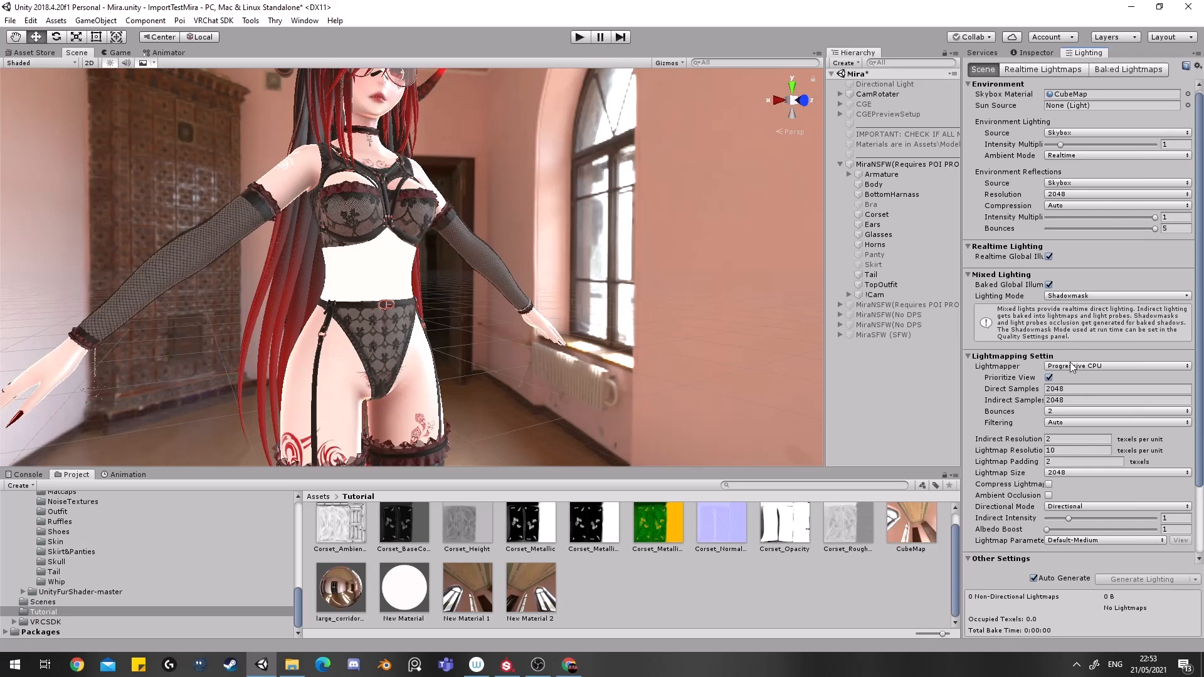
pyautogui.scroll(-3, 1078, 313)
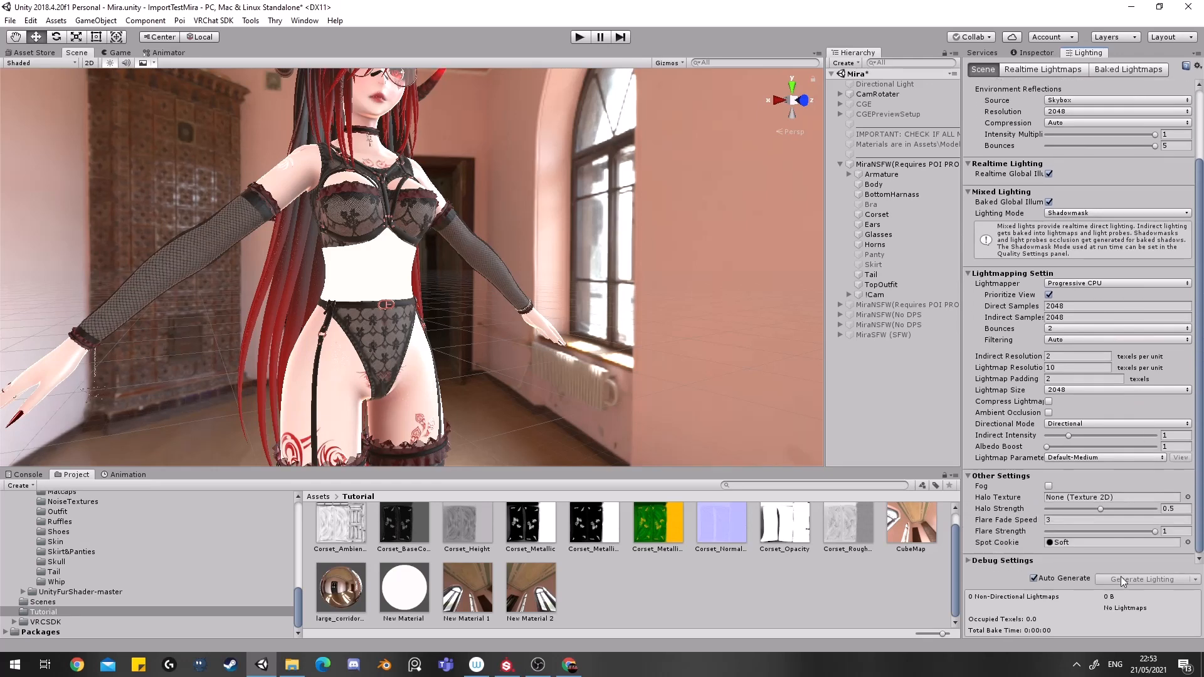
pyautogui.click(1031, 52)
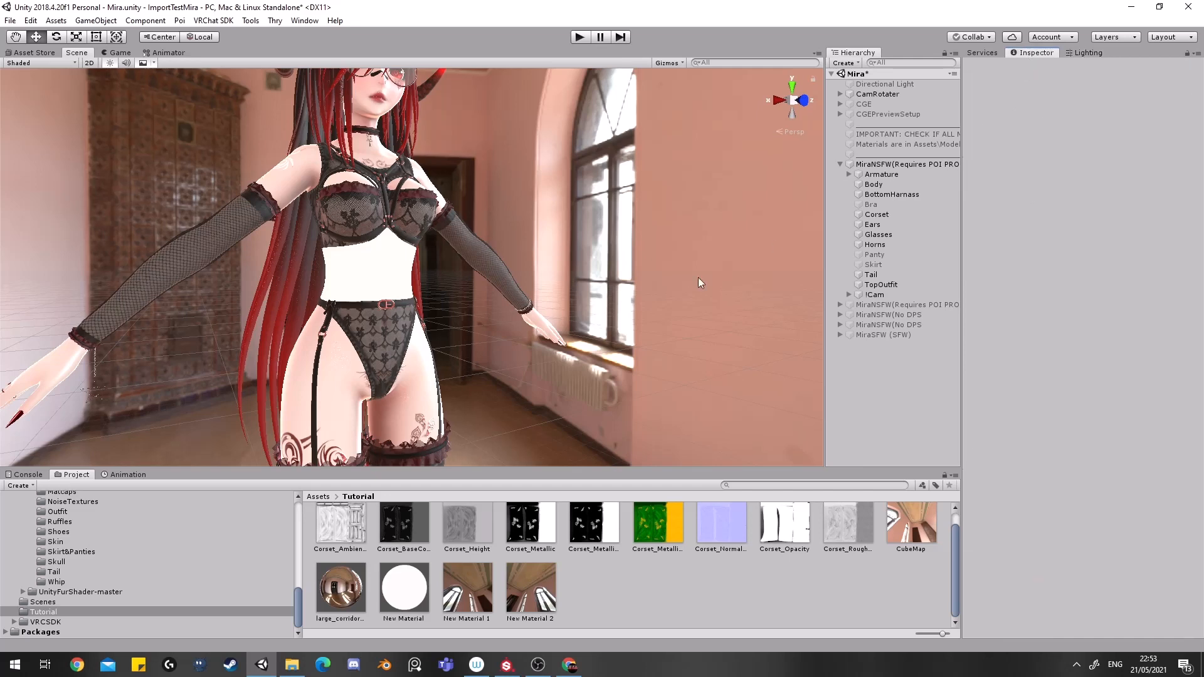
# Inspect the Directional Light's settings and clear the selection.
pyautogui.moveTo(698, 277); pyautogui.dragTo(556, 300, button='right')
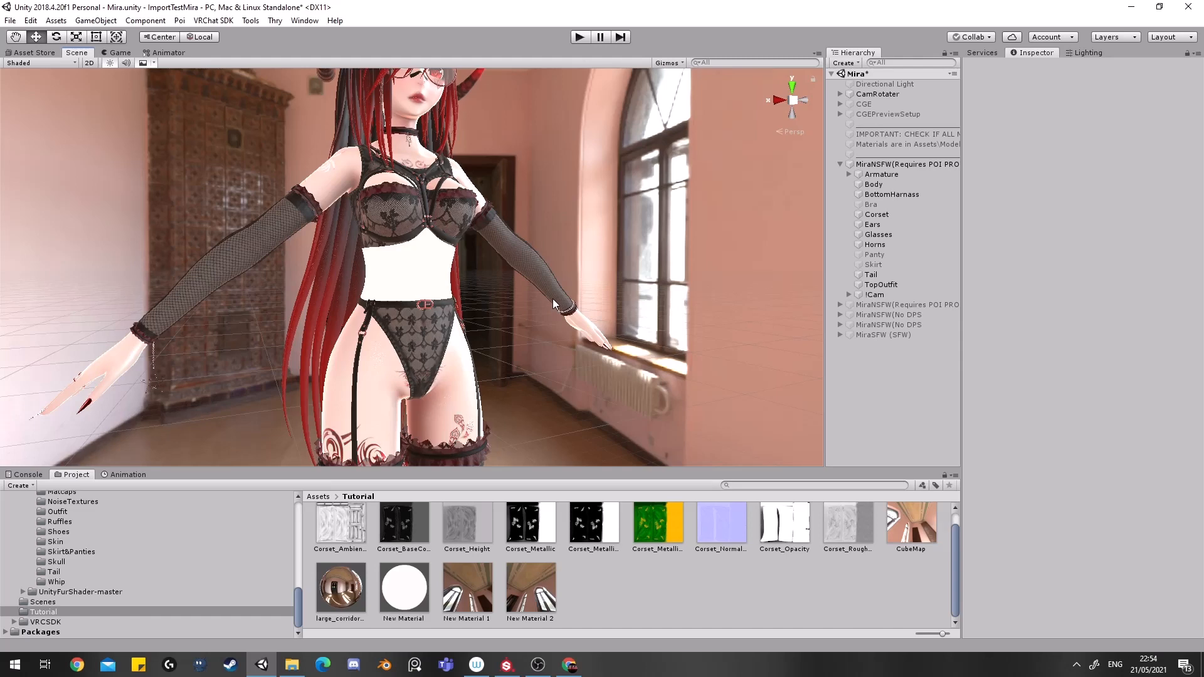
pyautogui.click(954, 84)
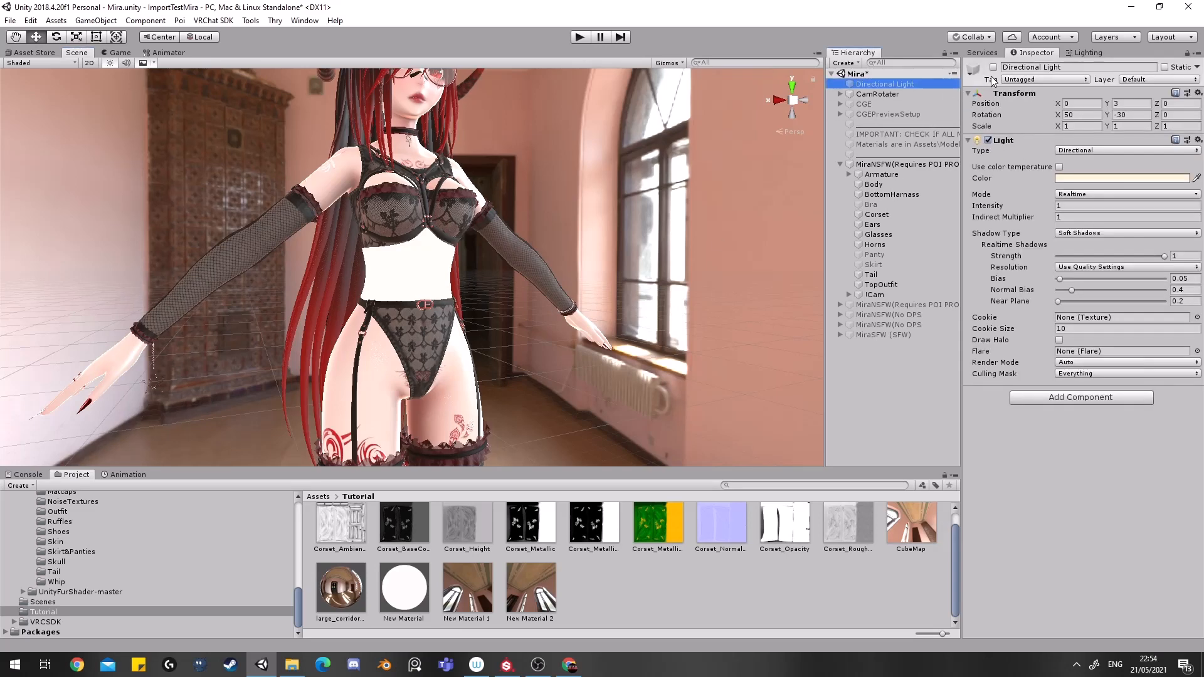
pyautogui.click(767, 240)
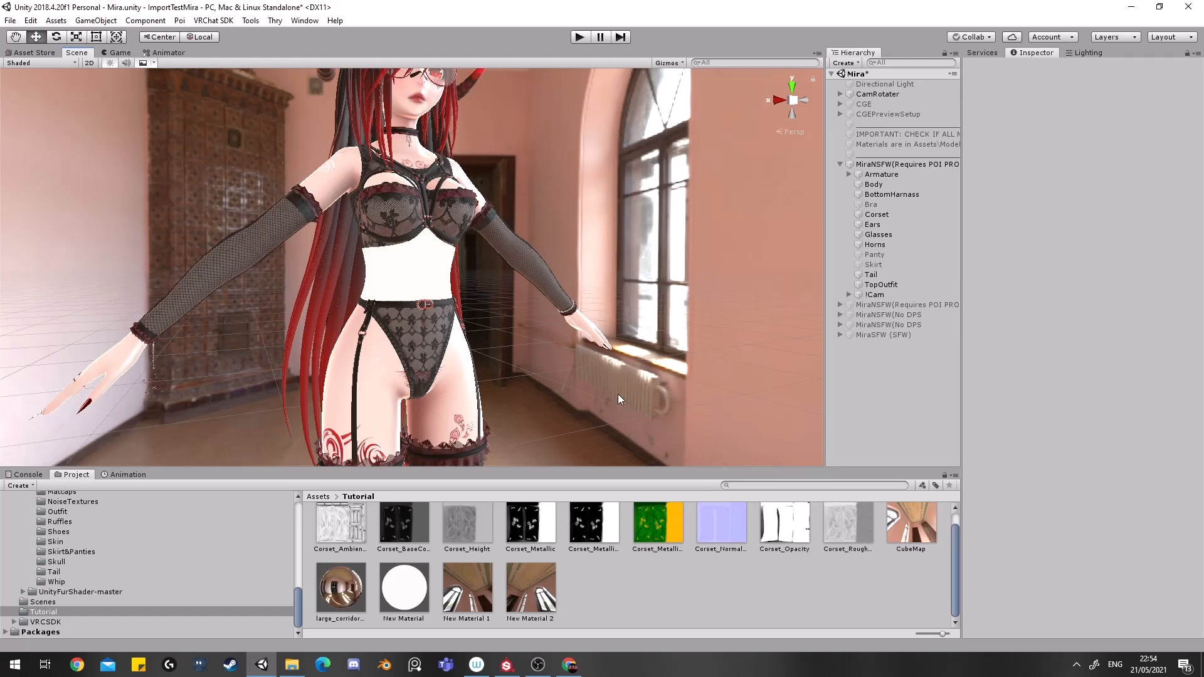
# Delete the duplicate Corset_Metallic 1 texture from the Tutorial folder.
pyautogui.scroll(1, 534, 552)
pyautogui.click(600, 559)
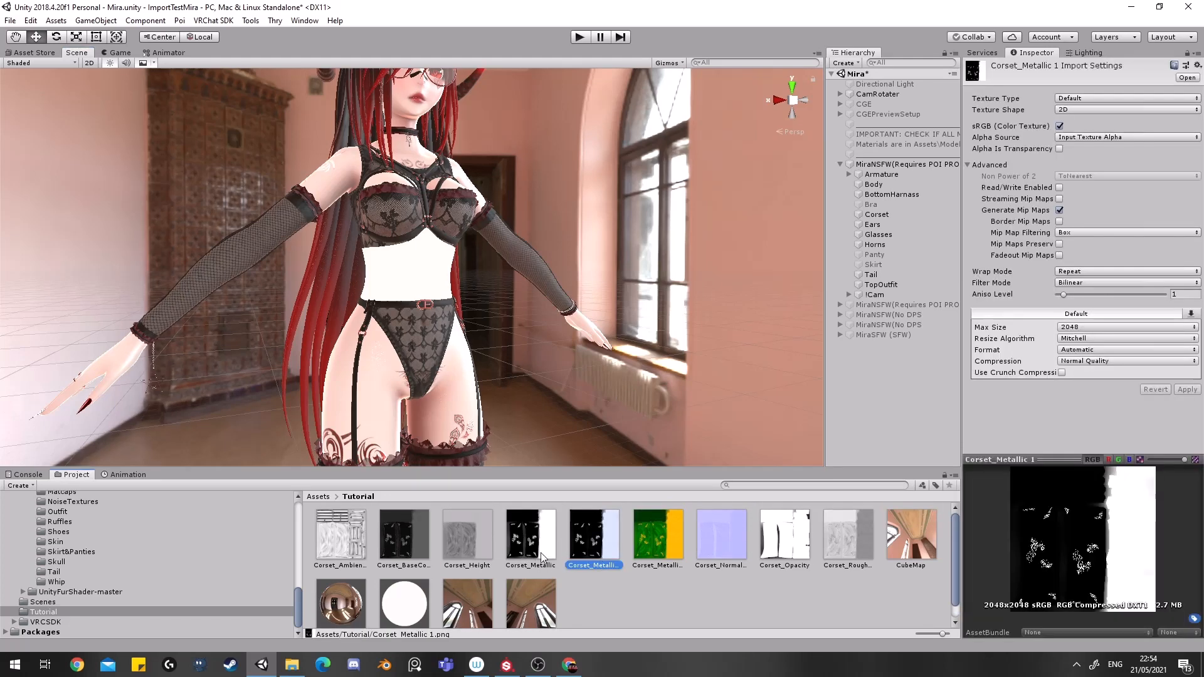
pyautogui.click(516, 551)
pyautogui.click(566, 558)
pyautogui.click(573, 551)
pyautogui.hotkey('shift', 'Delete')
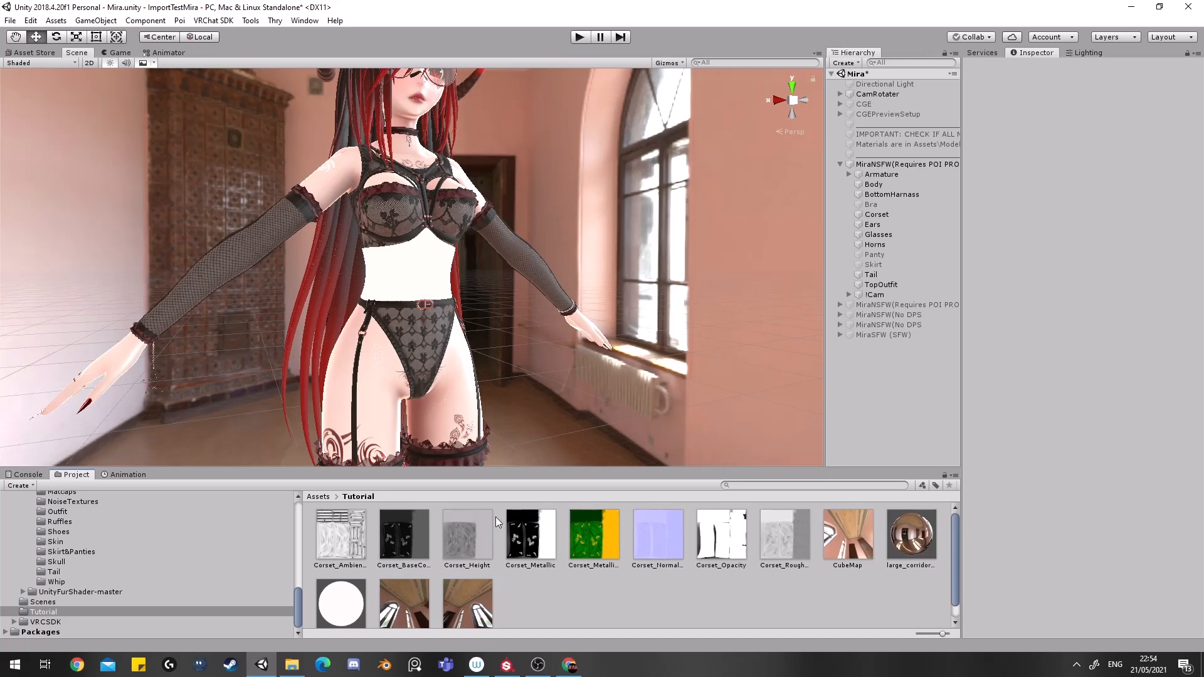
# Review the import settings of the corset textures, including base color, height, metallic, MetallicGlossMap, normal, opacity, roughness and ambient occlusion.
pyautogui.click(419, 535)
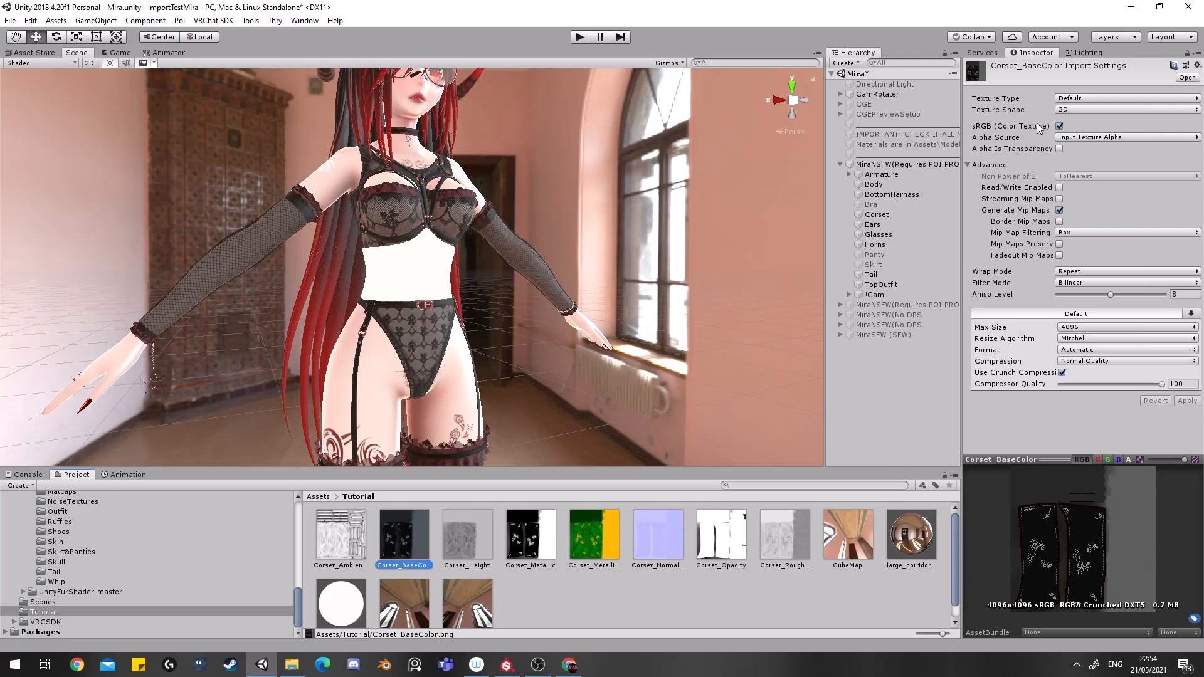
pyautogui.click(476, 533)
pyautogui.click(519, 534)
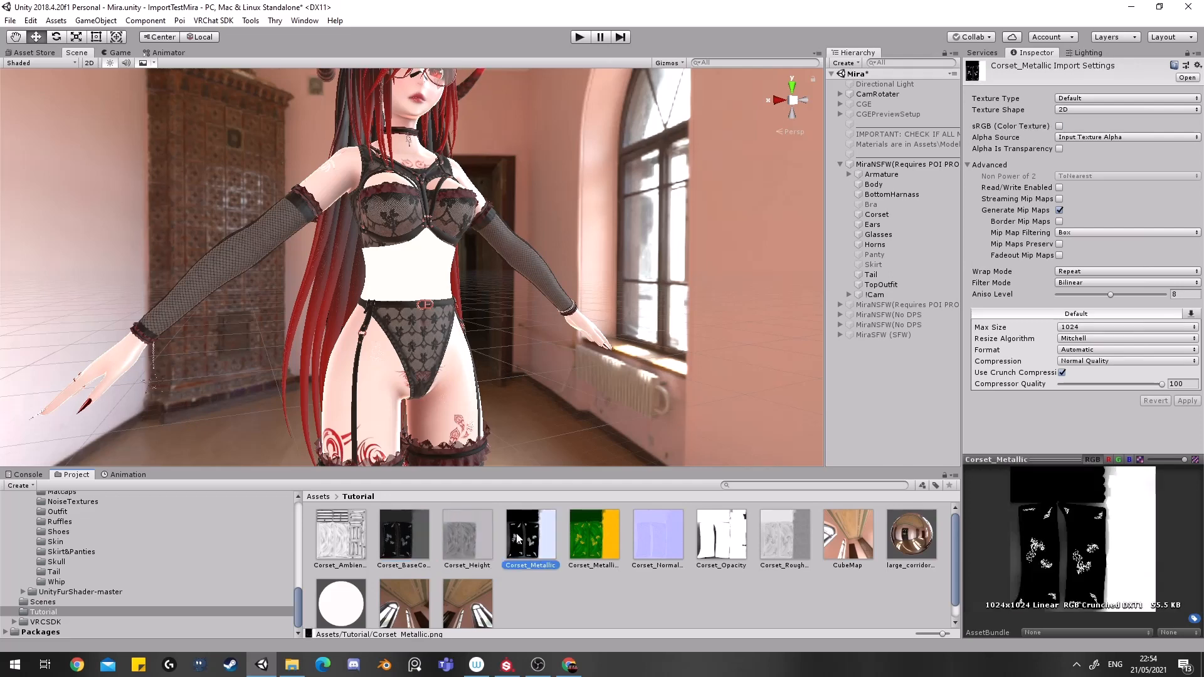
pyautogui.click(573, 544)
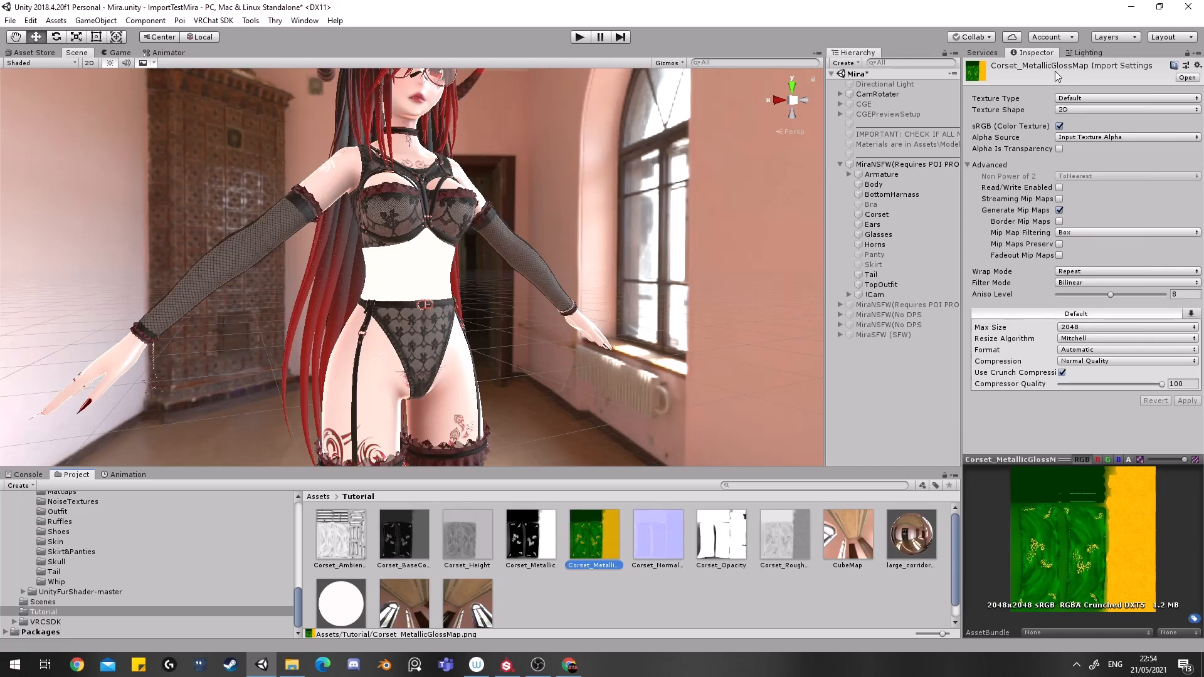
pyautogui.click(656, 543)
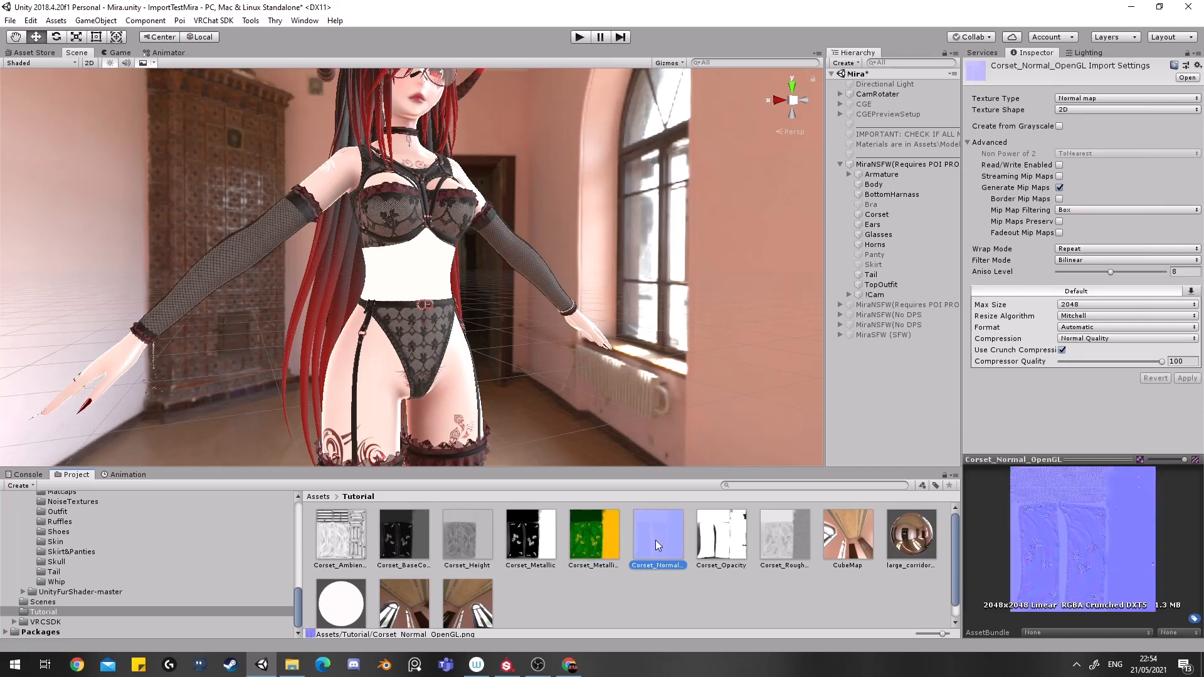
pyautogui.click(719, 550)
pyautogui.click(783, 547)
pyautogui.click(739, 553)
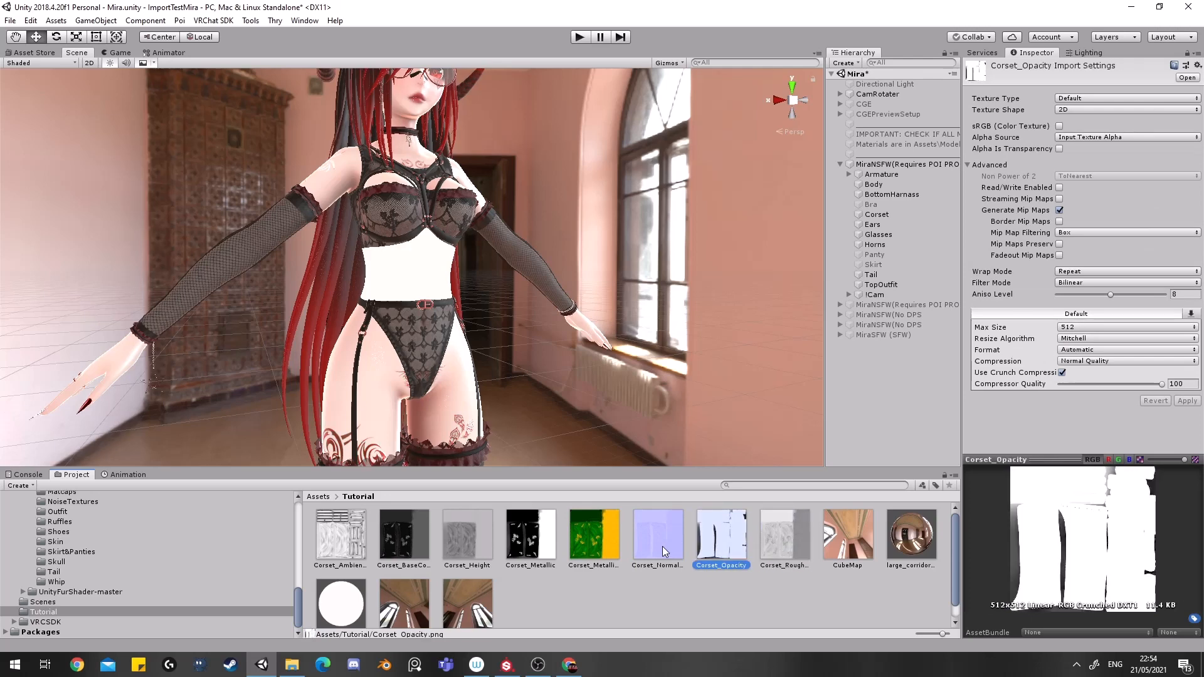
pyautogui.click(661, 558)
pyautogui.click(450, 555)
pyautogui.click(354, 544)
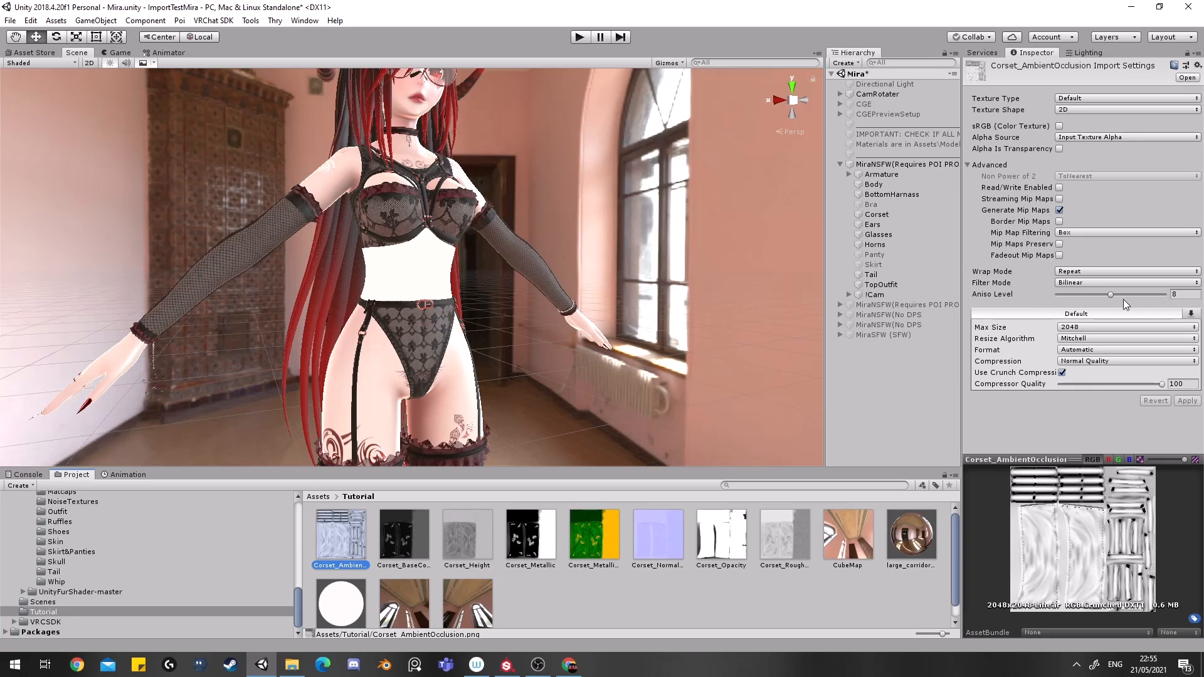
pyautogui.click(592, 533)
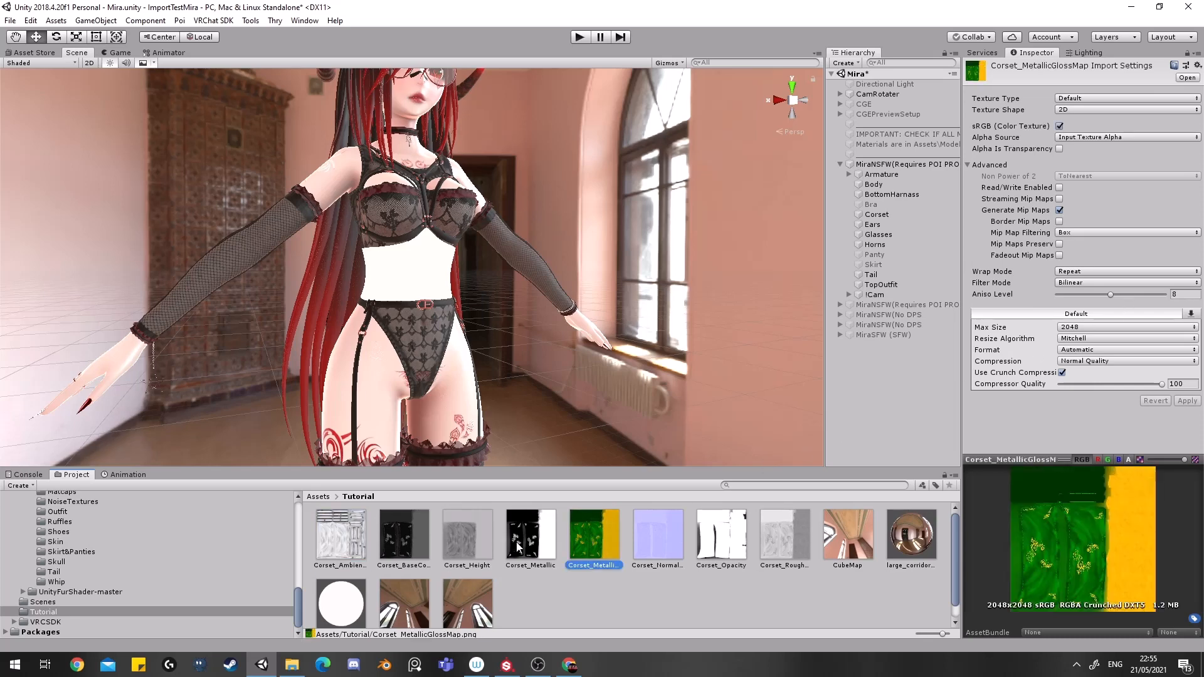
pyautogui.click(644, 540)
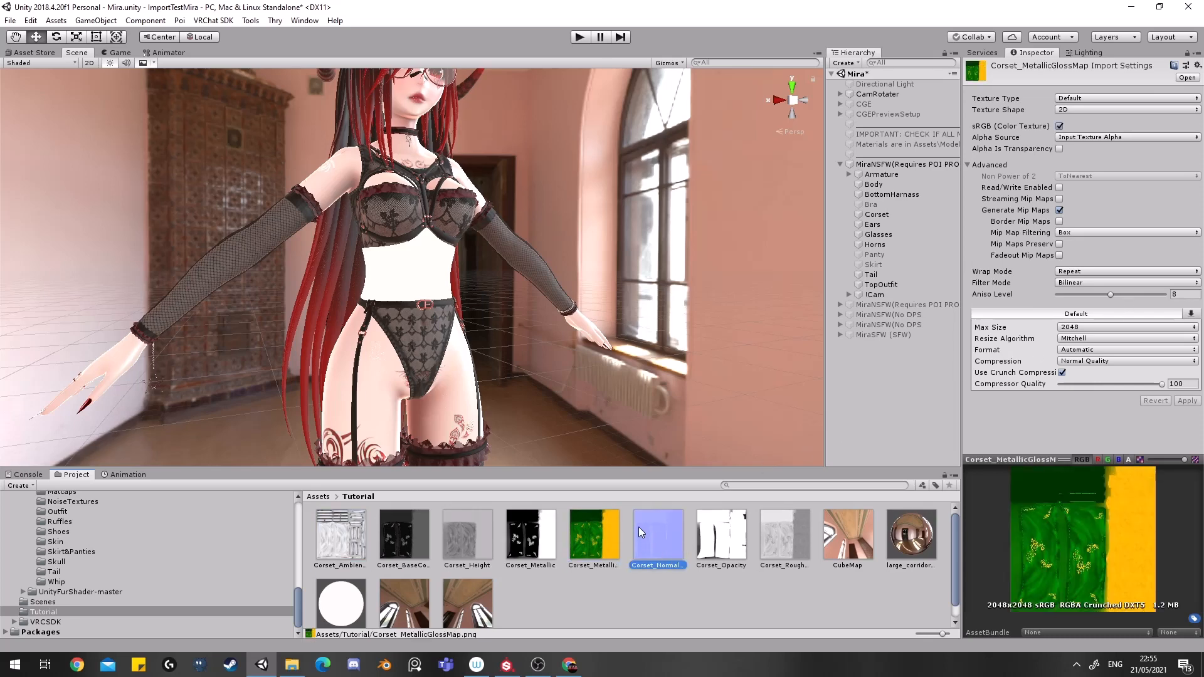
pyautogui.moveTo(640, 543); pyautogui.dragTo(705, 524)
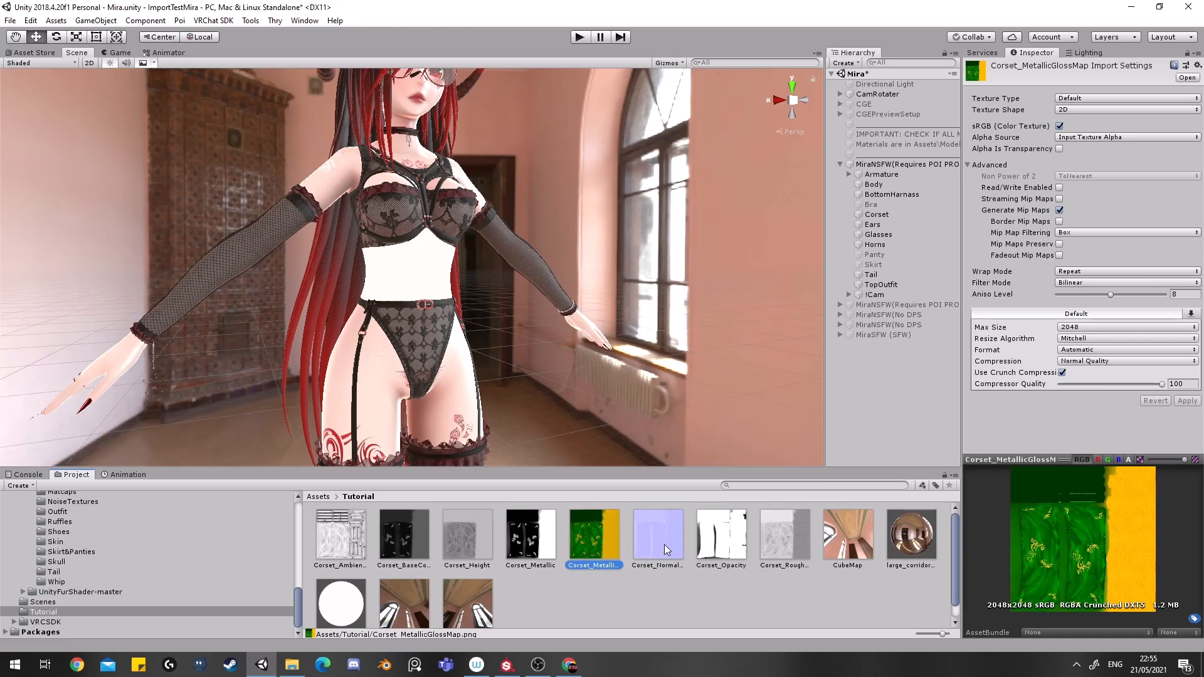
# Check that the Texture Type of Corset_Normal_OpenGL is set to Normal map.
pyautogui.click(651, 545)
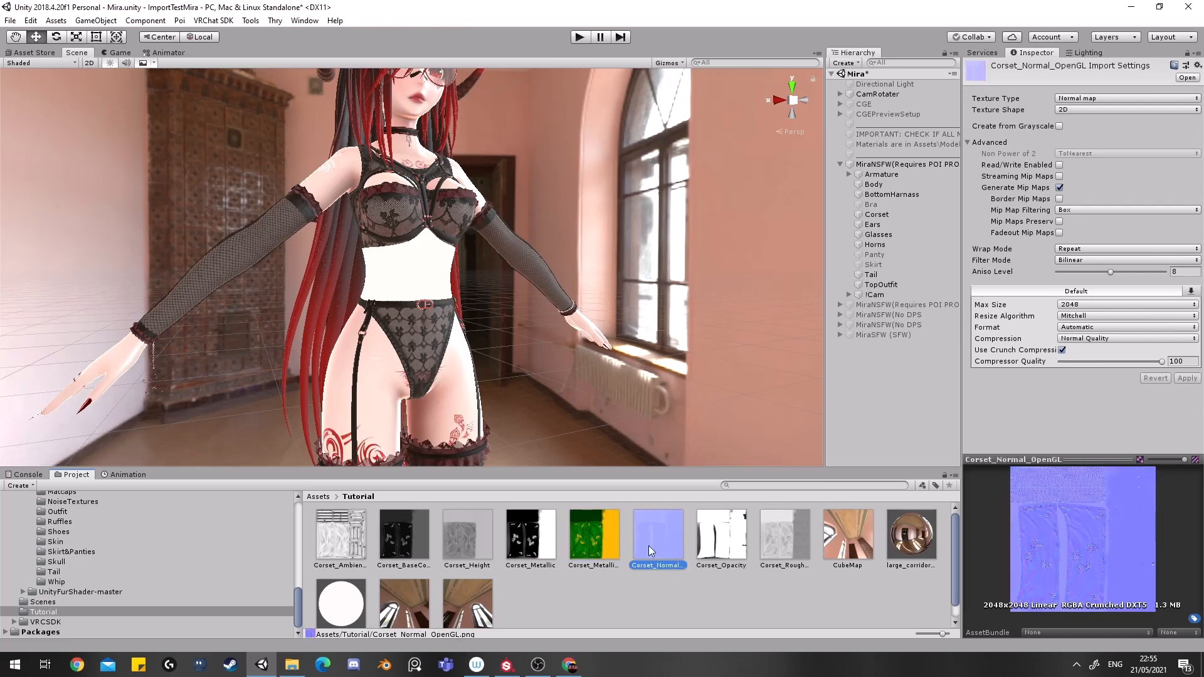
pyautogui.click(1067, 100)
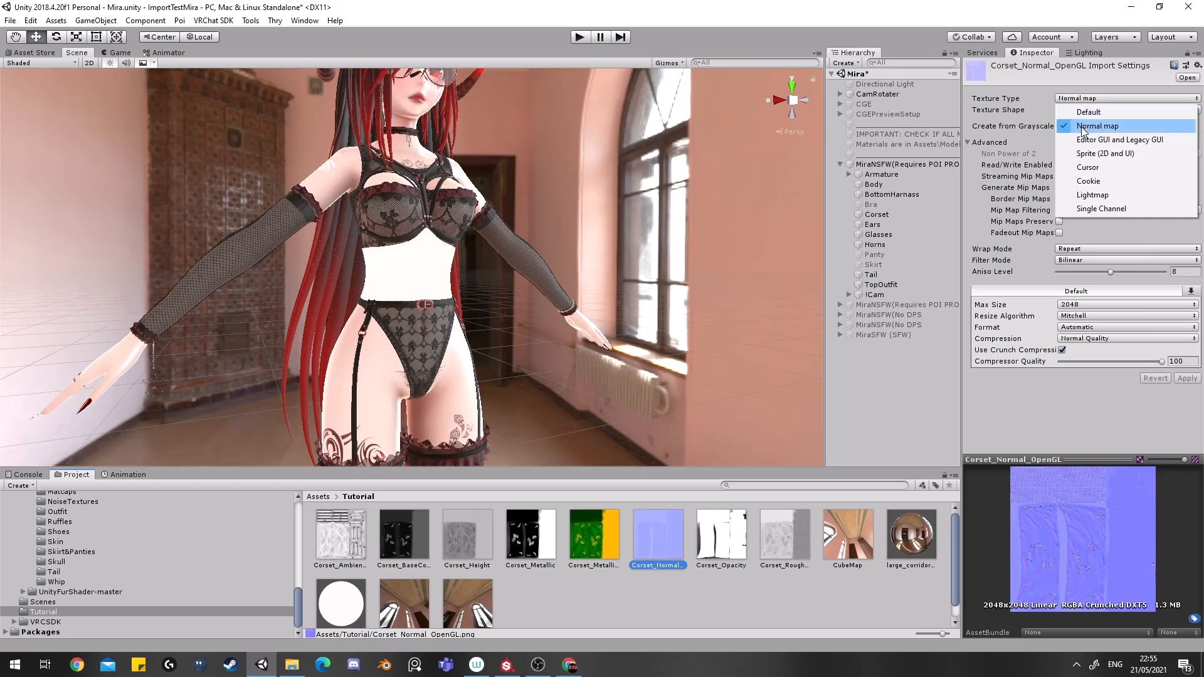
pyautogui.click(1072, 83)
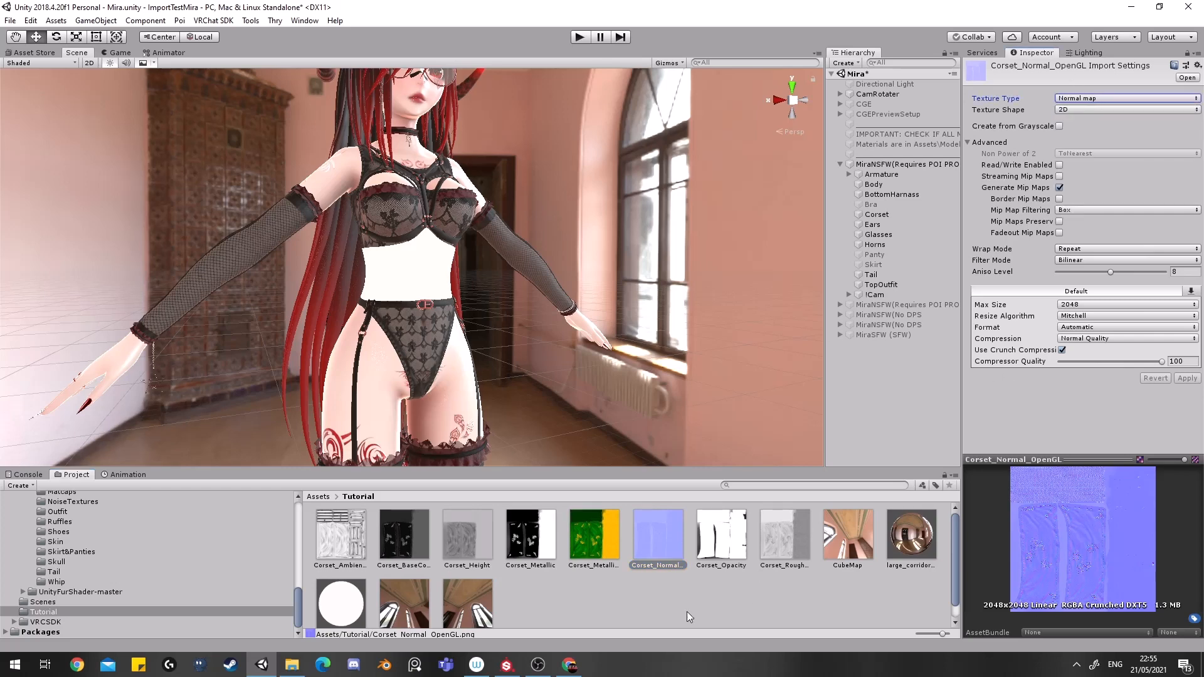
# Compare the sRGB and Max Size settings of the corset height, base color, metallic, MetallicGlossMap, opacity, roughness and ambient occlusion textures.
pyautogui.click(518, 592)
pyautogui.click(471, 547)
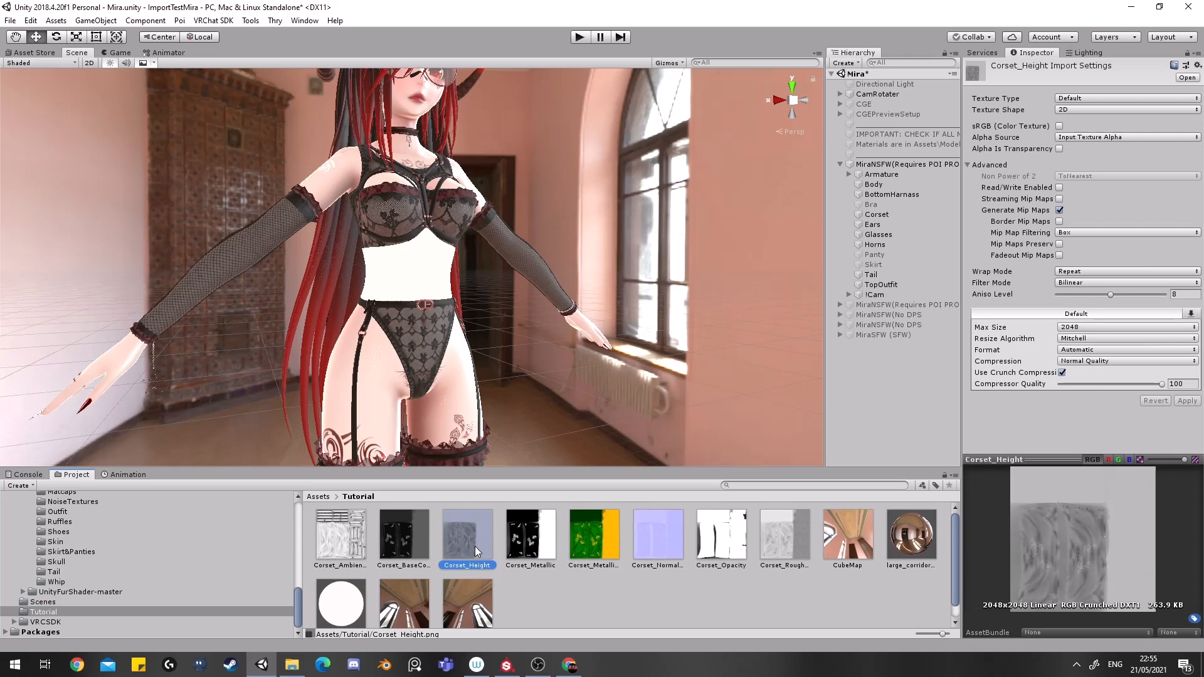
pyautogui.click(424, 532)
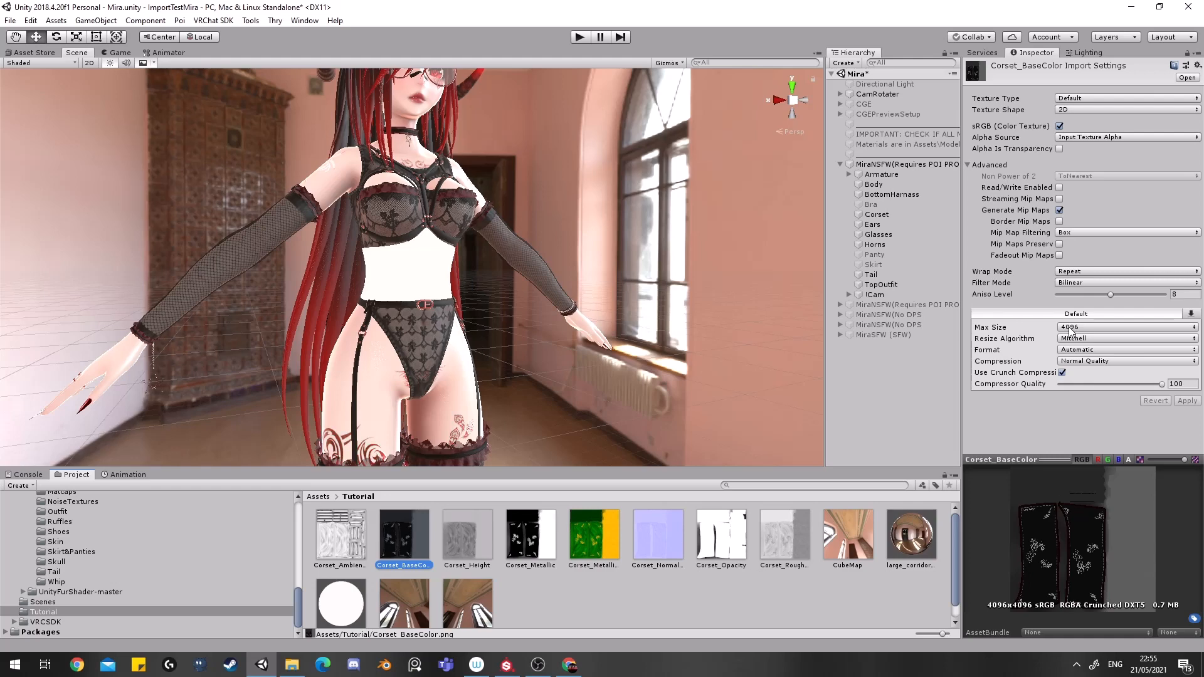
pyautogui.click(482, 536)
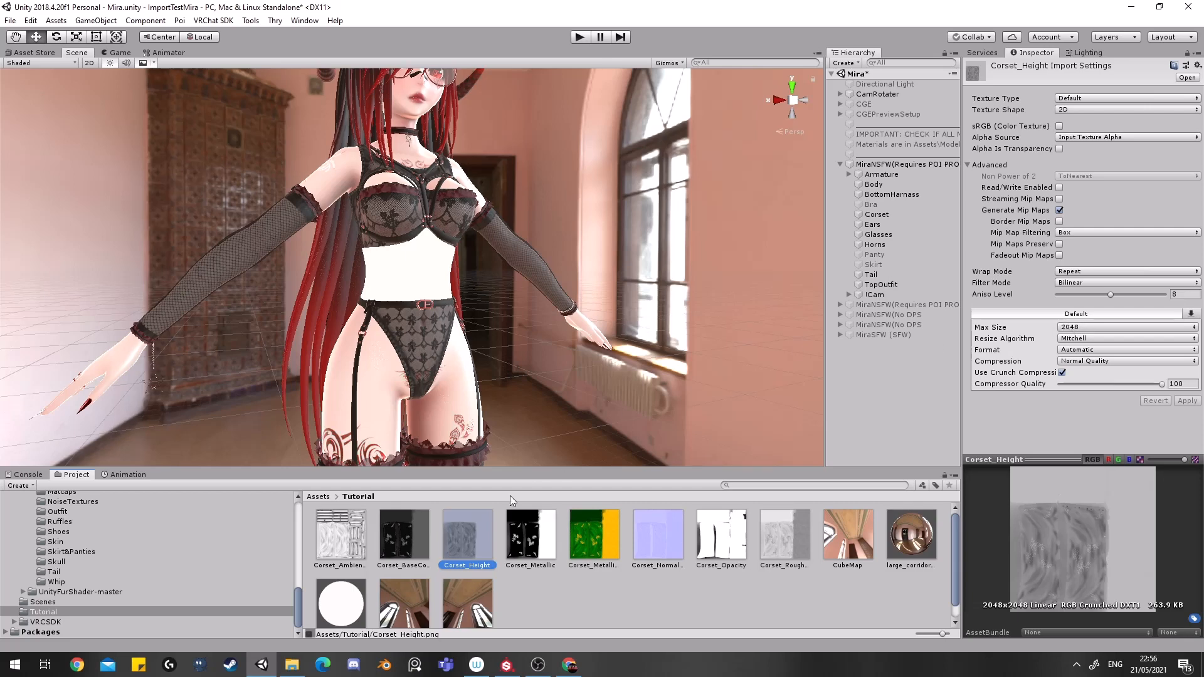
pyautogui.click(417, 532)
pyautogui.click(462, 534)
pyautogui.click(541, 548)
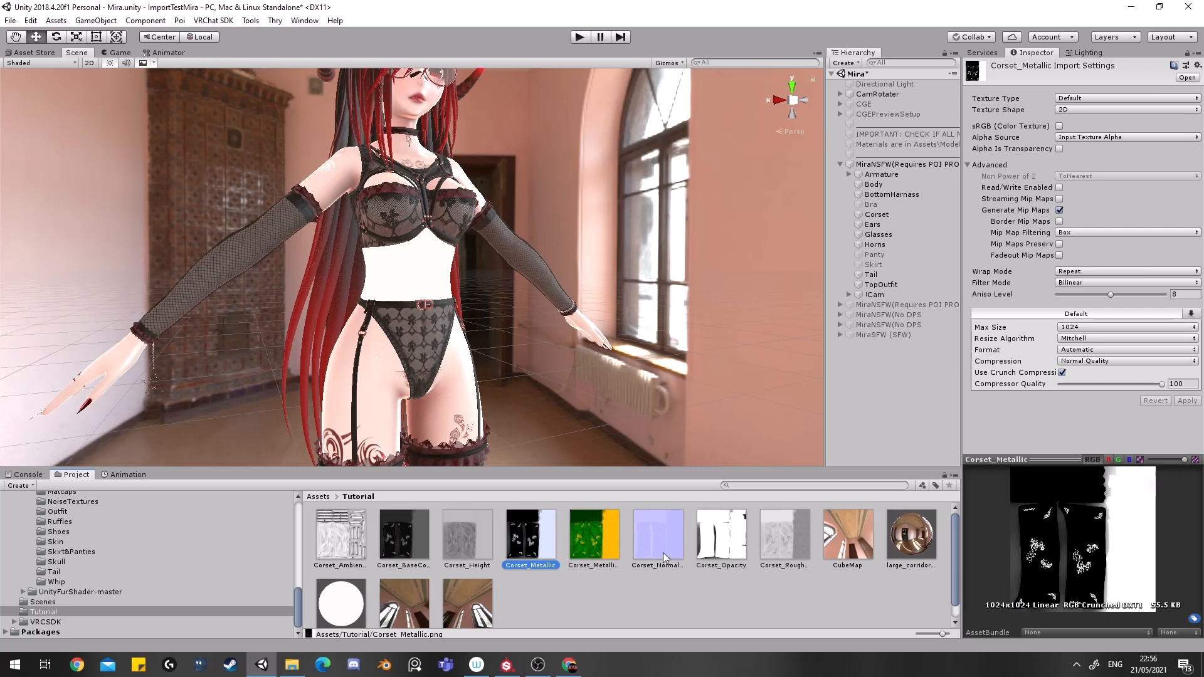
pyautogui.click(579, 541)
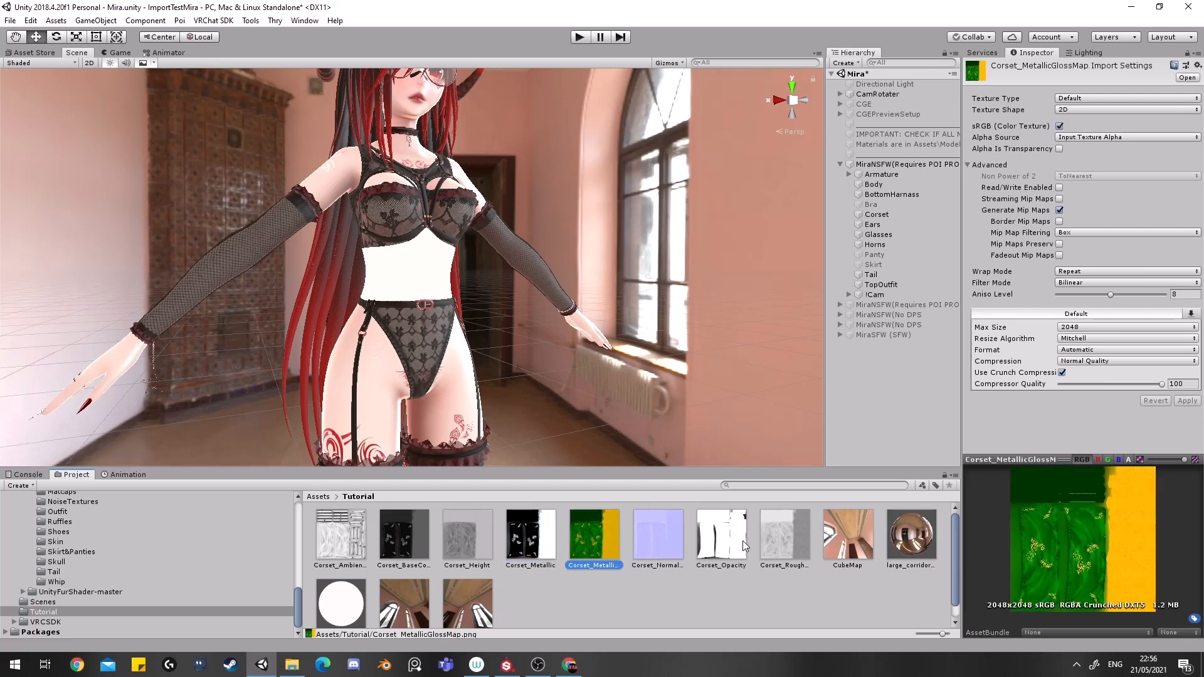
pyautogui.click(719, 553)
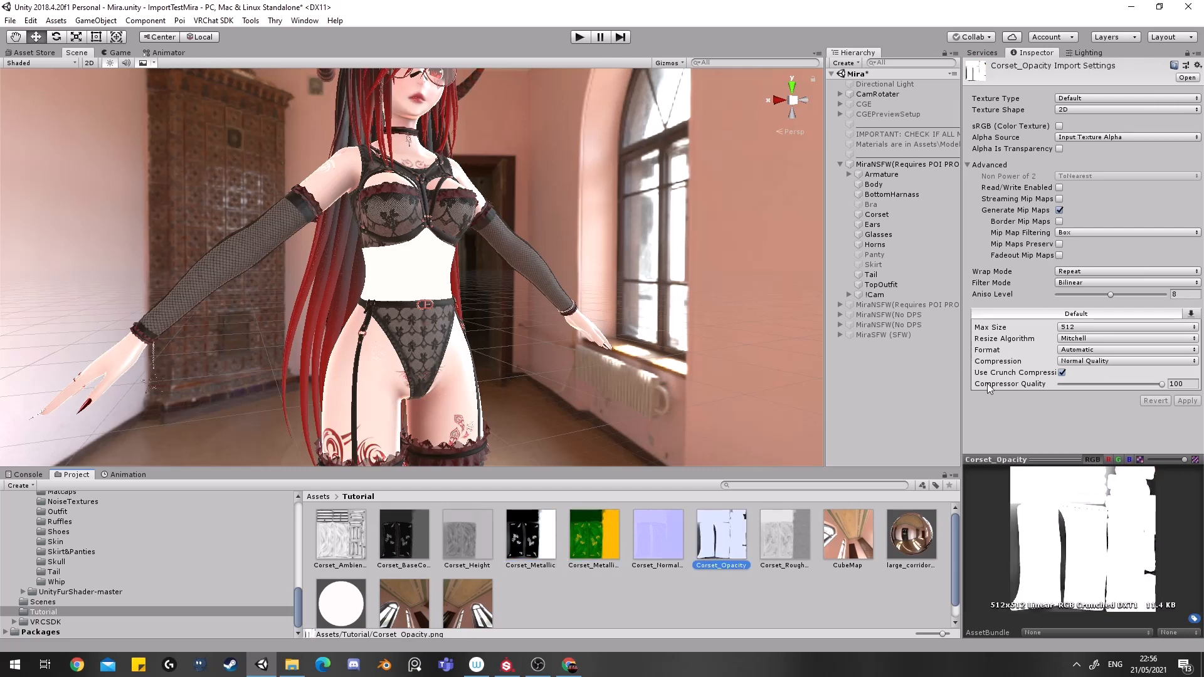
pyautogui.click(773, 538)
pyautogui.click(336, 540)
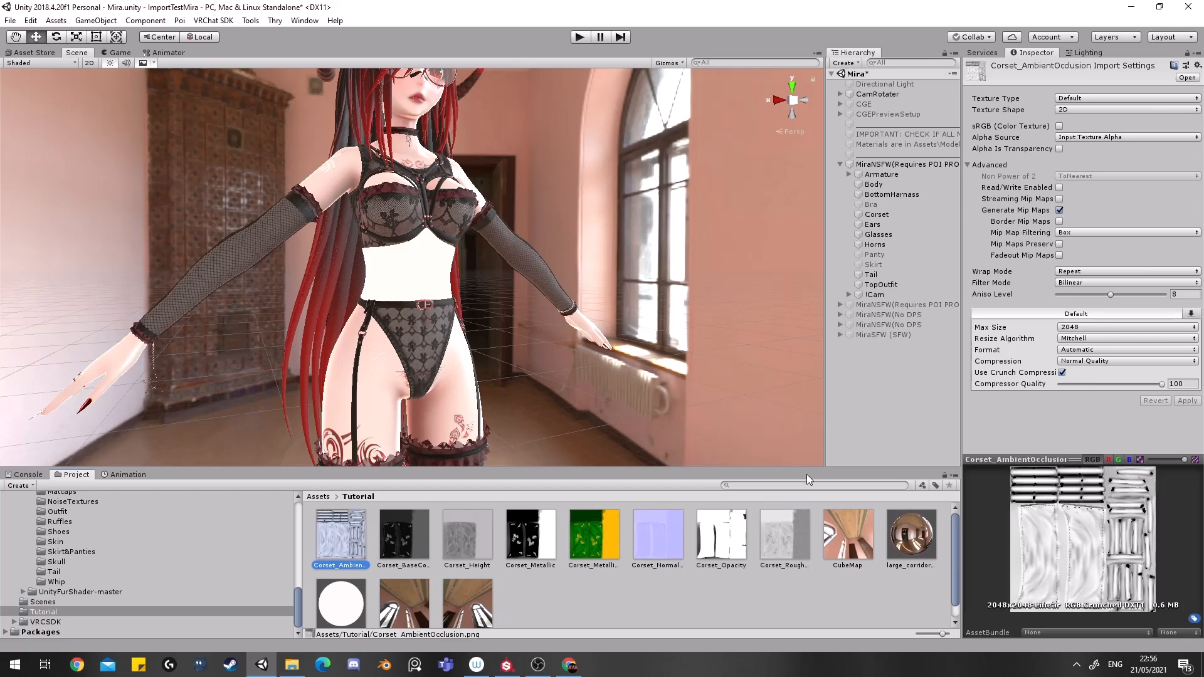
# Go through the corset textures once more, checking each map's type and resolution from base color to roughness and back, and clear the selection.
pyautogui.click(396, 539)
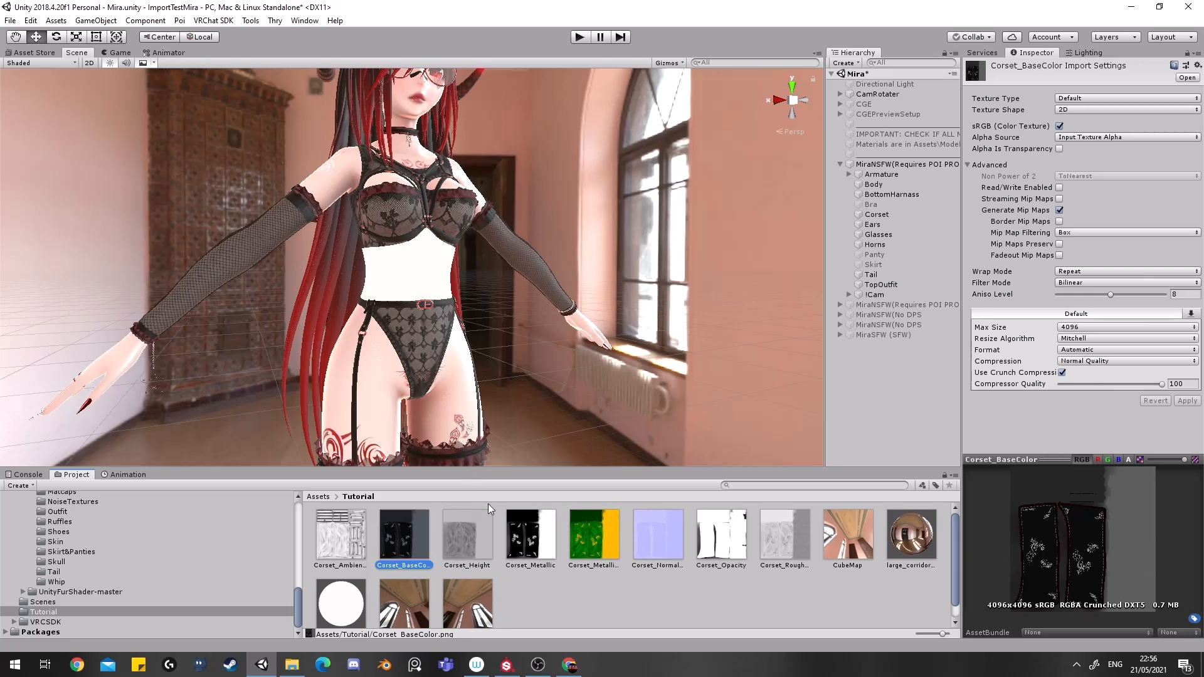
pyautogui.click(487, 527)
pyautogui.click(571, 543)
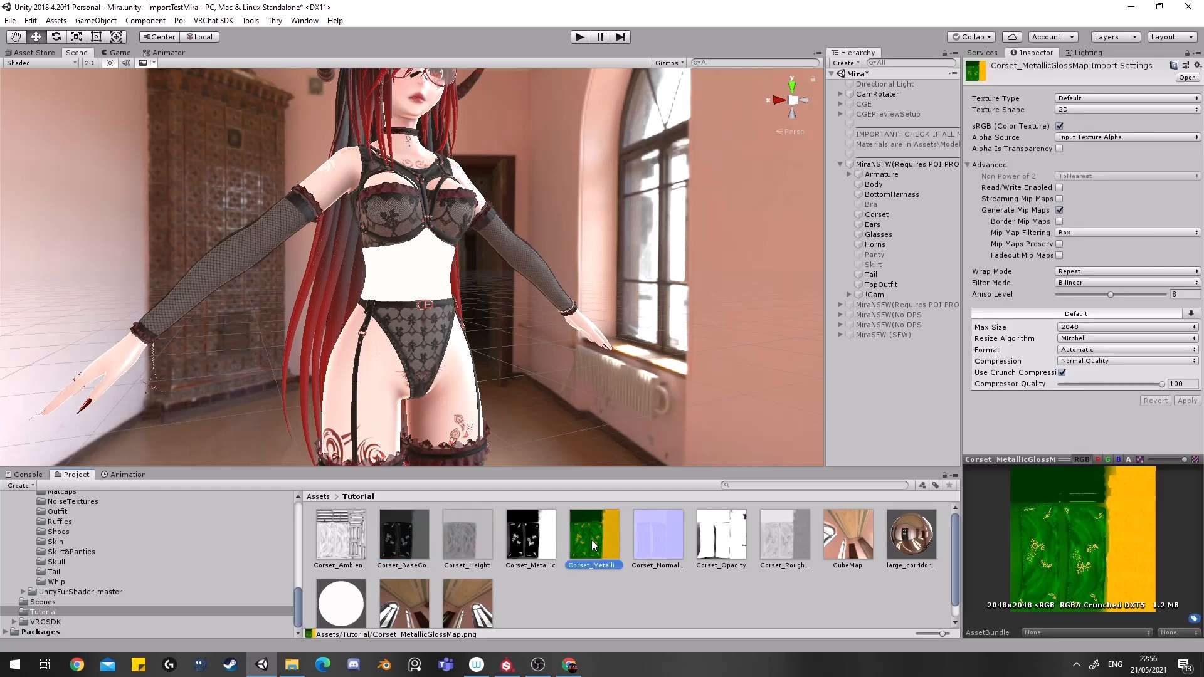
pyautogui.click(766, 541)
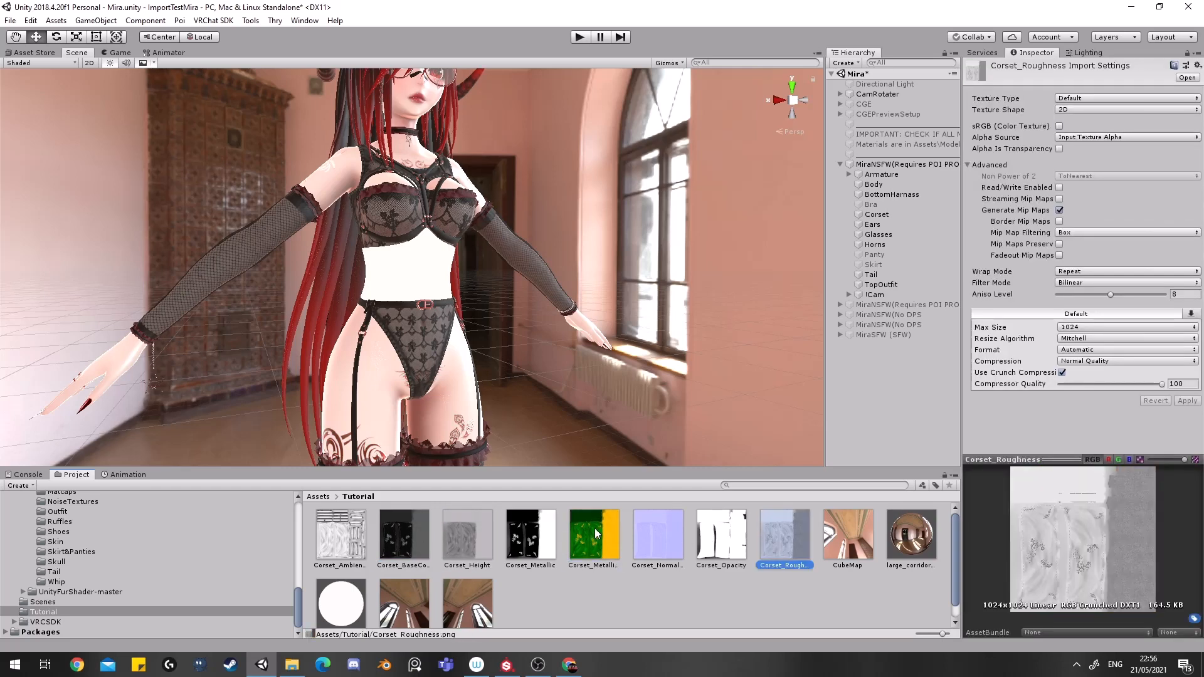
pyautogui.click(411, 543)
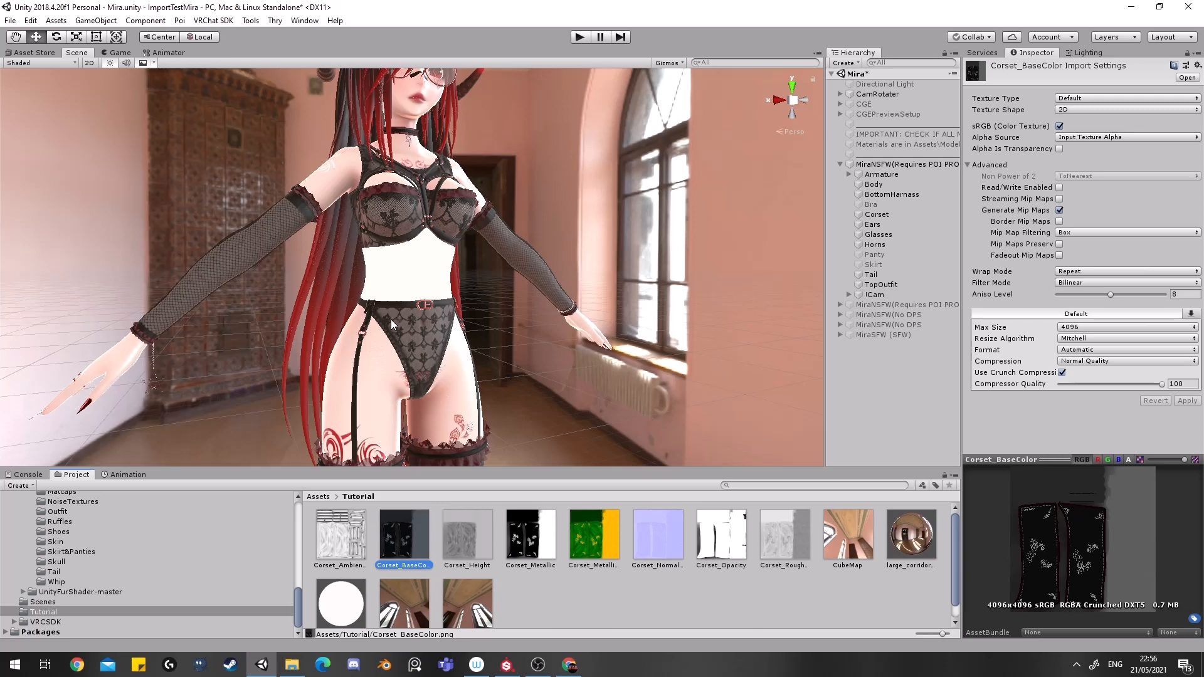
pyautogui.click(770, 545)
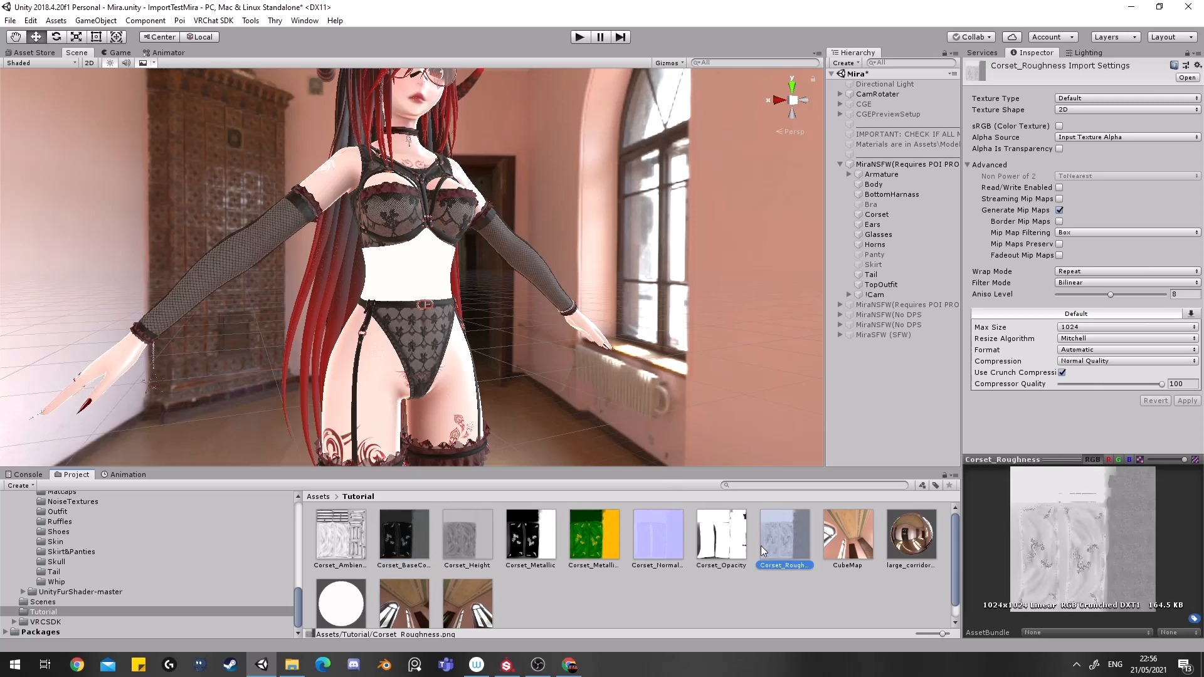
pyautogui.click(727, 545)
pyautogui.click(657, 547)
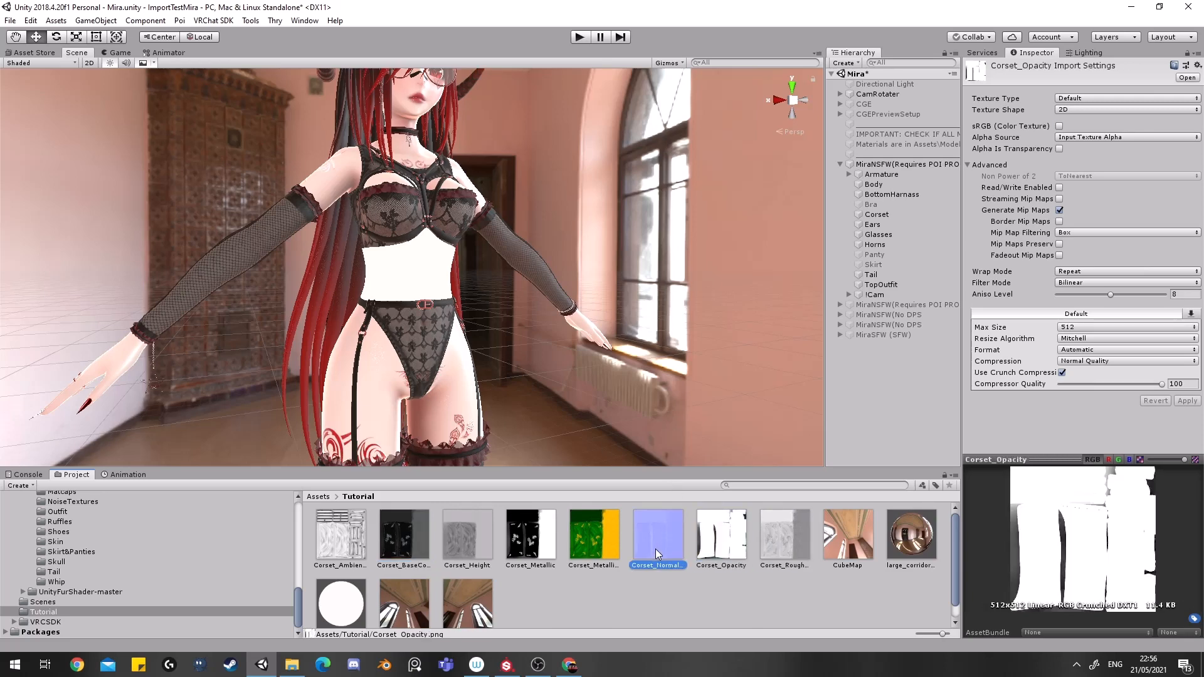
pyautogui.click(600, 540)
pyautogui.click(527, 541)
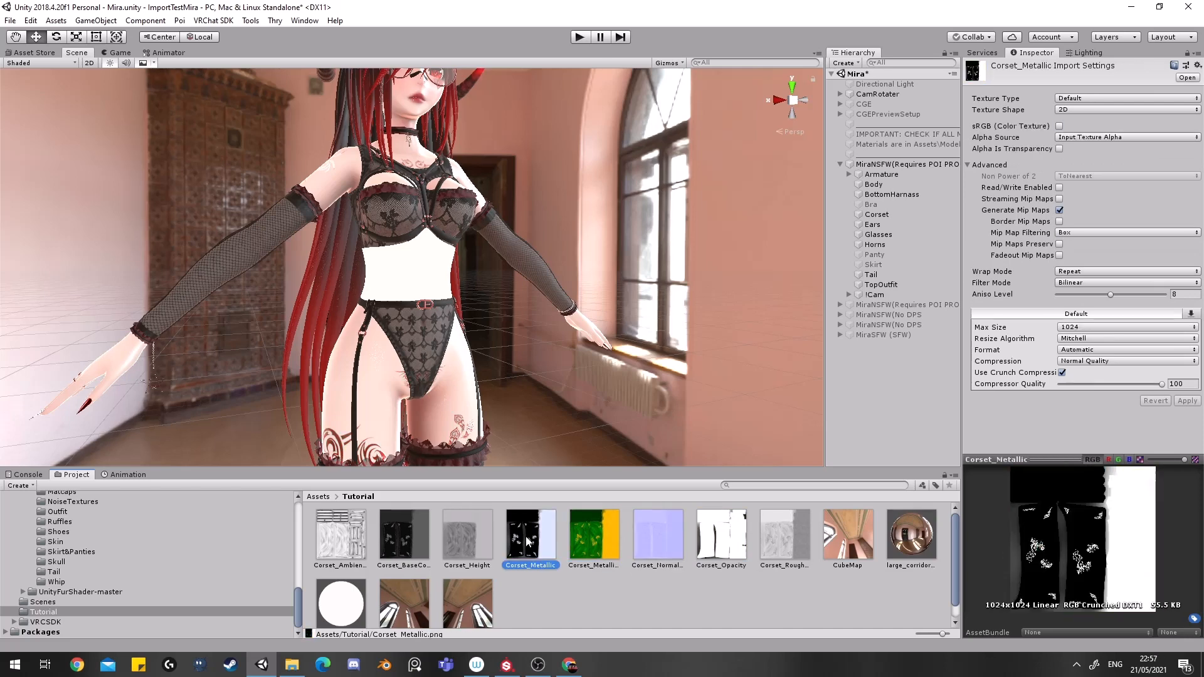
pyautogui.click(465, 533)
pyautogui.click(395, 532)
pyautogui.click(379, 531)
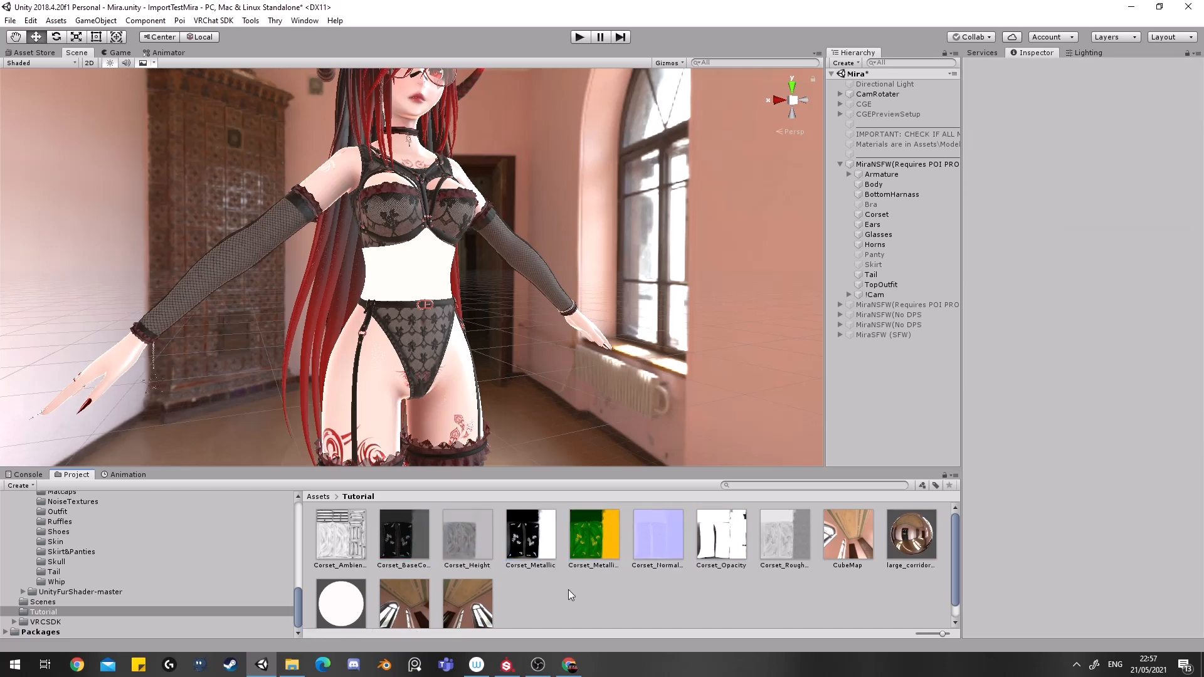
# Open the corset's New Material in the Tutorial folder and choose Poiyomi Pro as its shader.
pyautogui.scroll(-1, 885, 547)
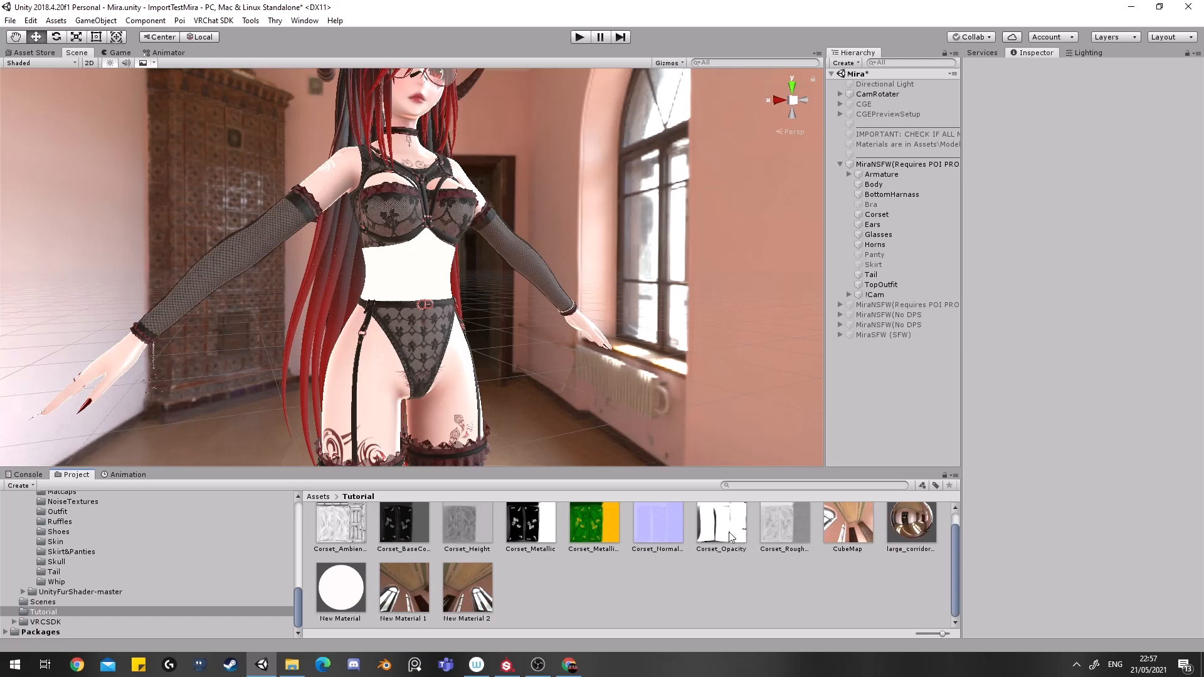
pyautogui.scroll(3, 465, 327)
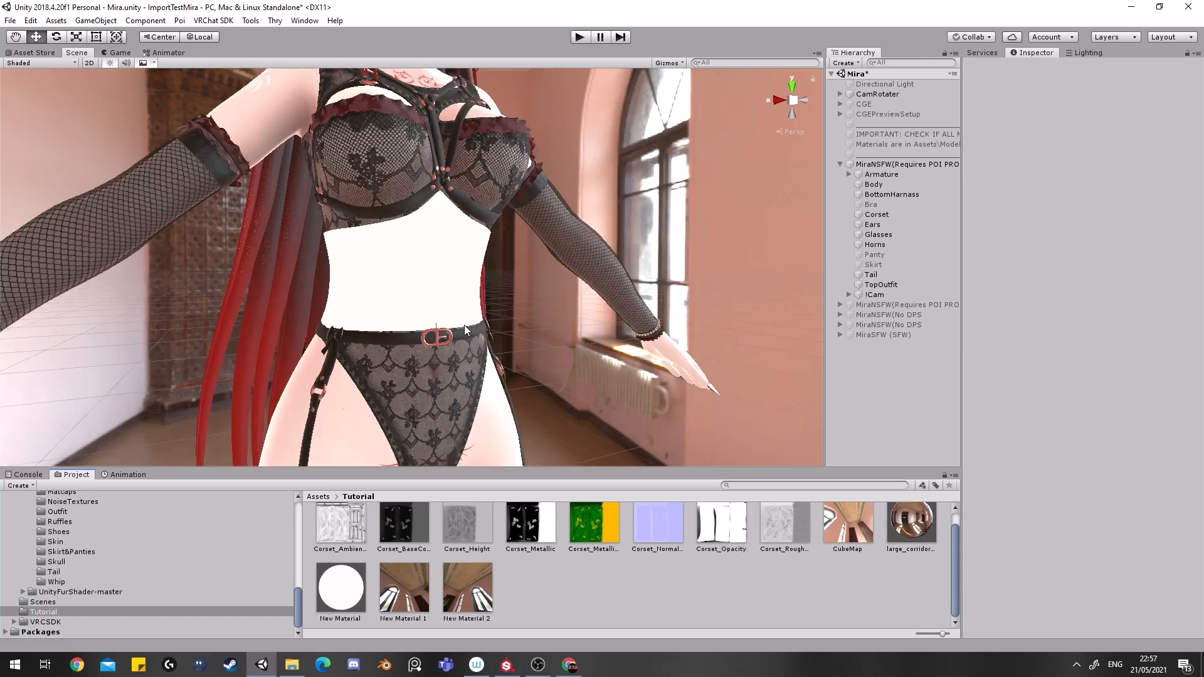
pyautogui.click(339, 582)
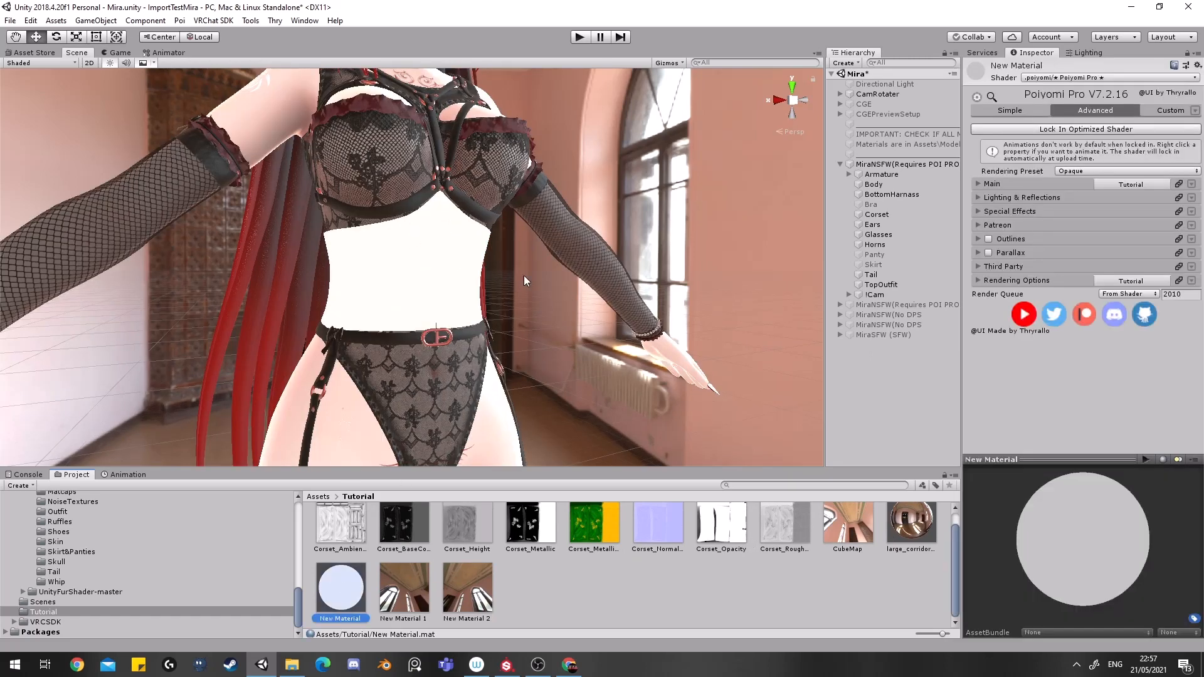
pyautogui.click(1091, 77)
pyautogui.moveTo(1078, 151)
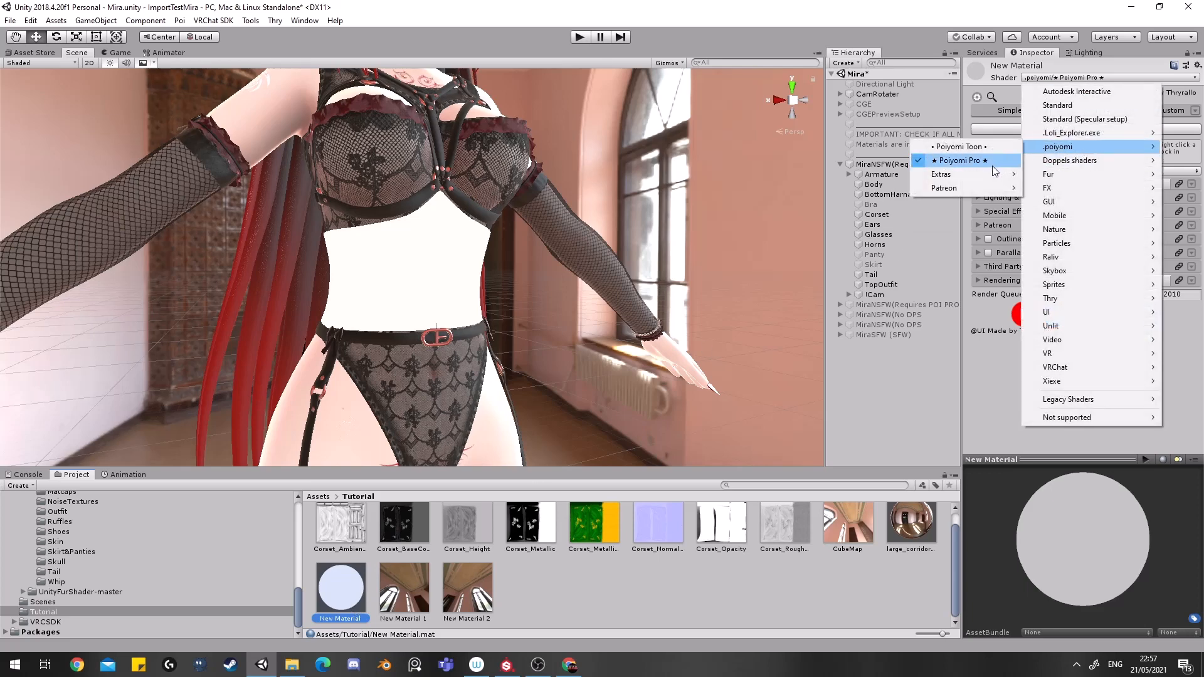
pyautogui.click(996, 162)
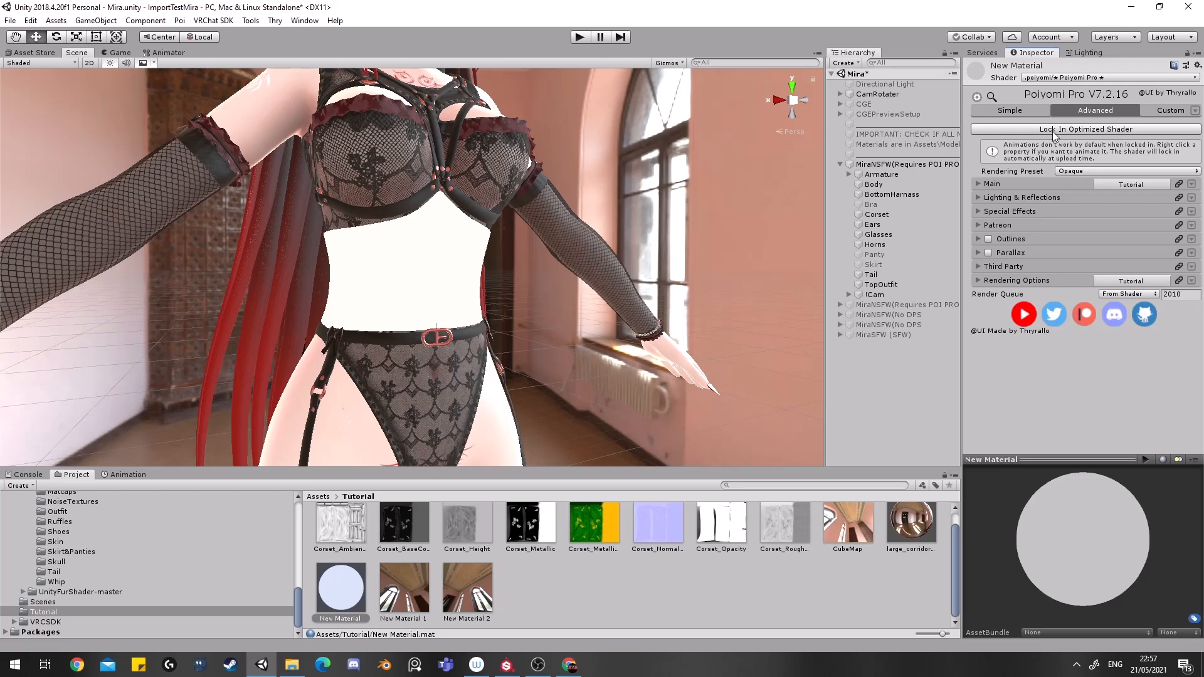
# Set New Material's Rendering Preset to Cutout and assign Corset_BaseColor as its Main Texture.
pyautogui.click(1070, 173)
pyautogui.click(1069, 200)
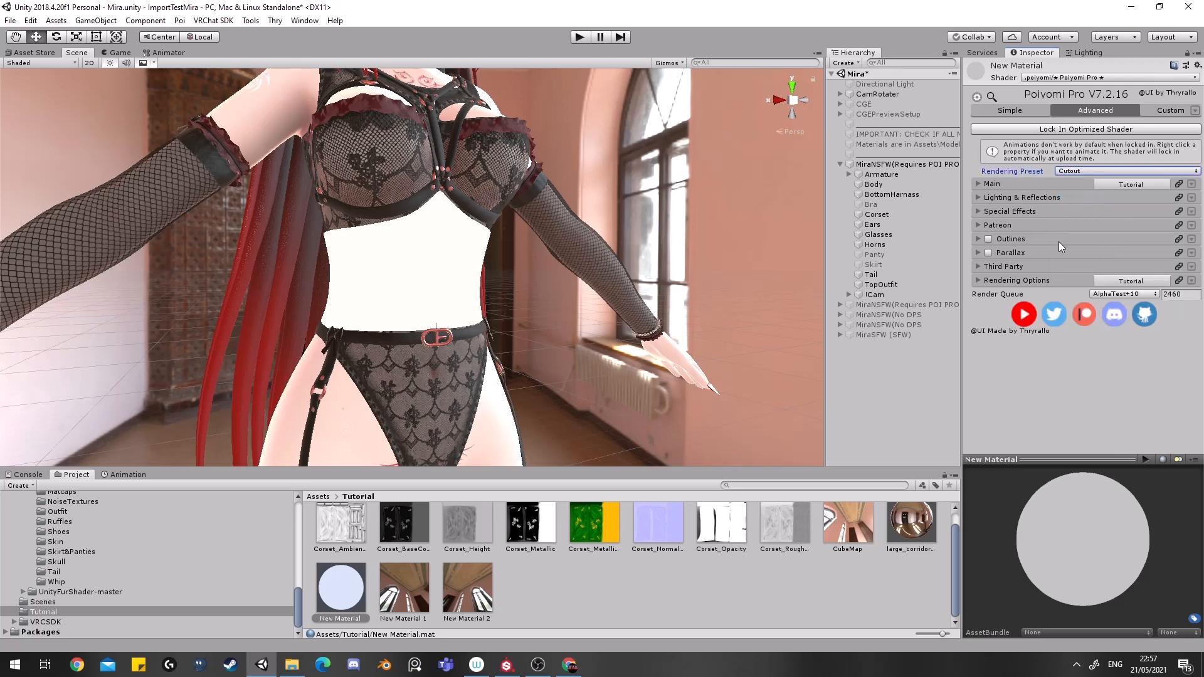
pyautogui.click(1014, 183)
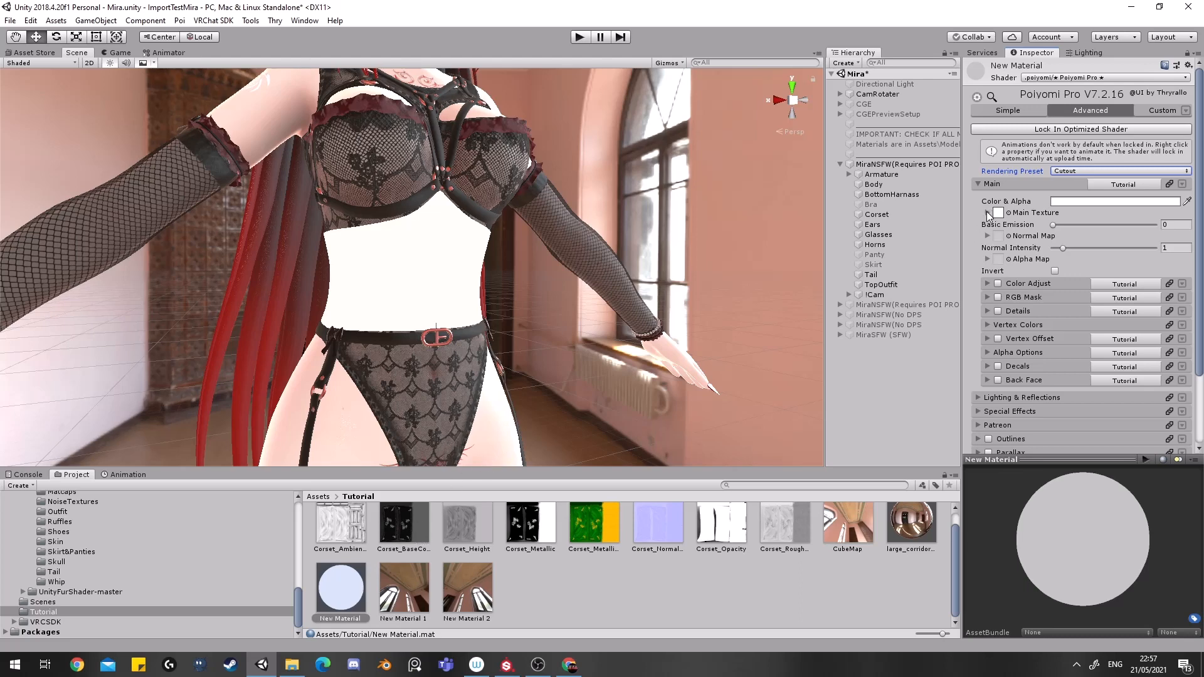
pyautogui.moveTo(417, 521); pyautogui.dragTo(997, 213)
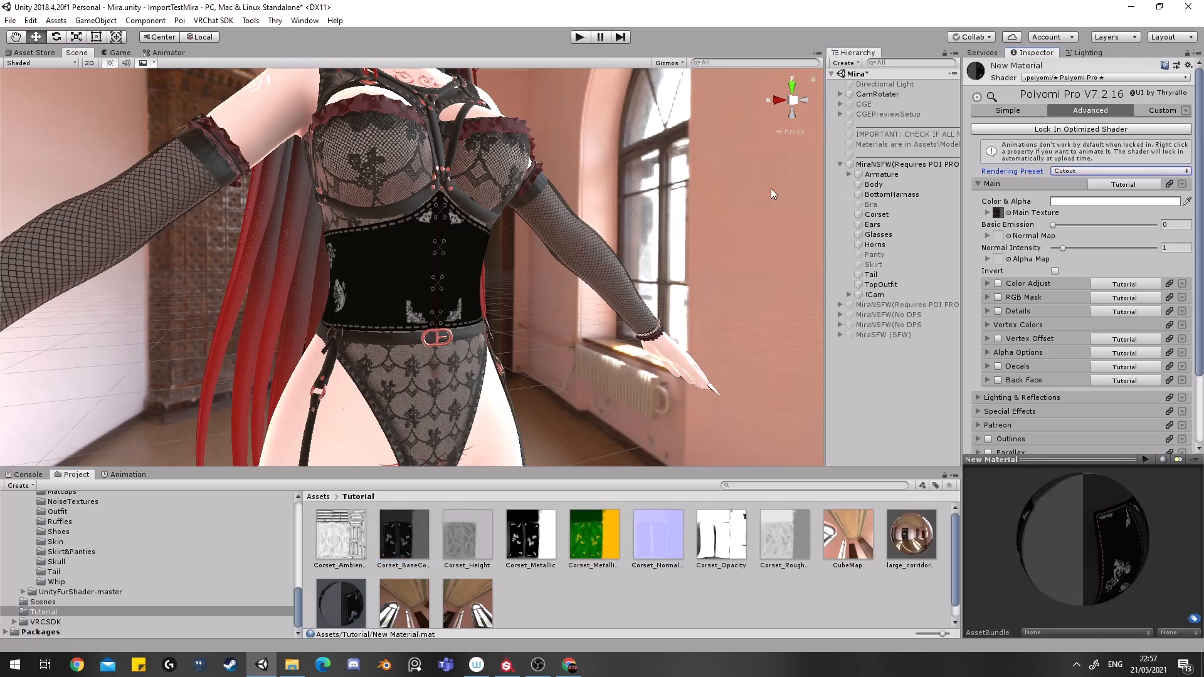
# Examine the base color texture on the avatar's corset up close from several angles, including the lacing and stitching.
pyautogui.scroll(1, 551, 203)
pyautogui.scroll(-1, 551, 204)
pyautogui.moveTo(550, 204); pyautogui.dragTo(304, 246, button='right')
pyautogui.moveTo(304, 246); pyautogui.dragTo(286, 226, button='middle')
pyautogui.moveTo(286, 225); pyautogui.dragTo(489, 161, button='right')
pyautogui.moveTo(489, 161); pyautogui.dragTo(506, 160, button='middle')
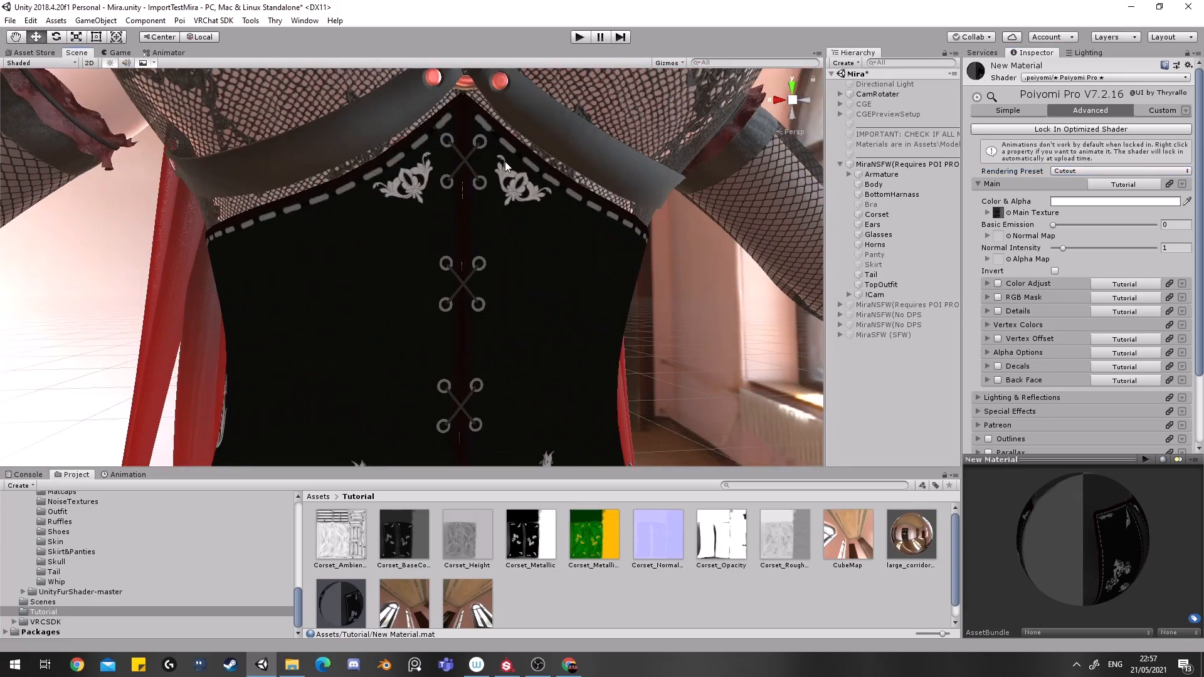
pyautogui.moveTo(505, 161); pyautogui.dragTo(309, 245, button='right')
pyautogui.keyDown('alt'); pyautogui.moveTo(309, 245); pyautogui.dragTo(443, 201); pyautogui.keyUp('alt')
pyautogui.moveTo(620, 198); pyautogui.dragTo(392, 203, button='middle')
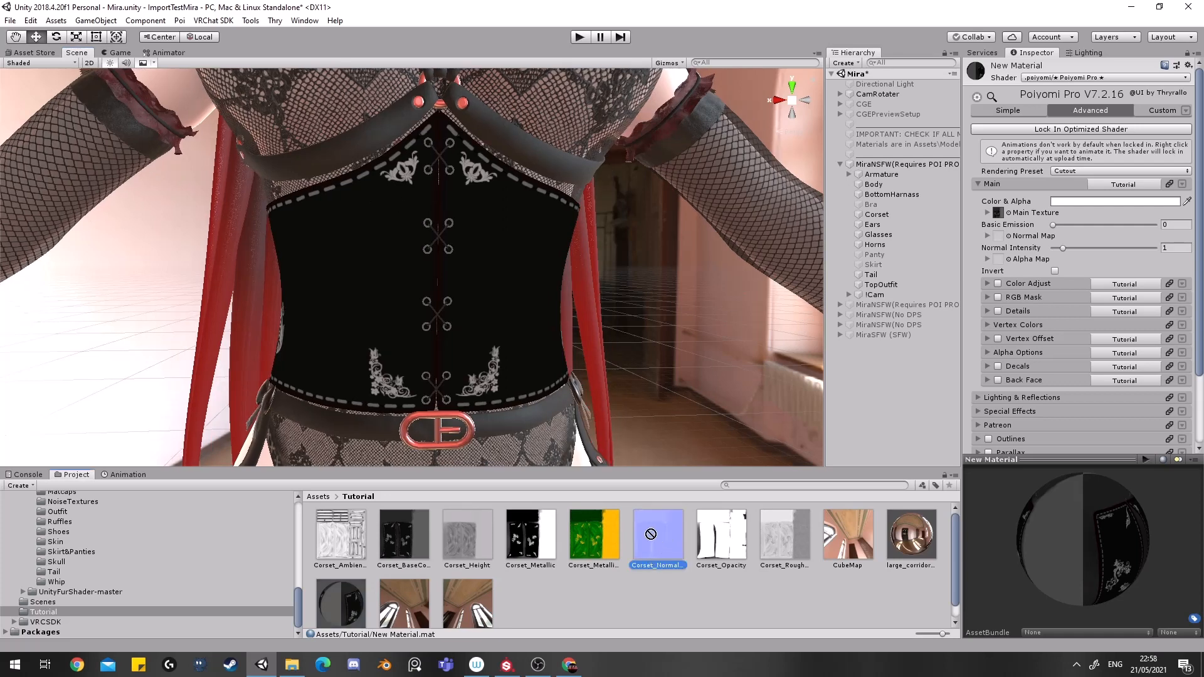
# Assign Corset_Normal_OpenGL as the material's Normal Map and collapse the map's tiling options.
pyautogui.click(988, 237)
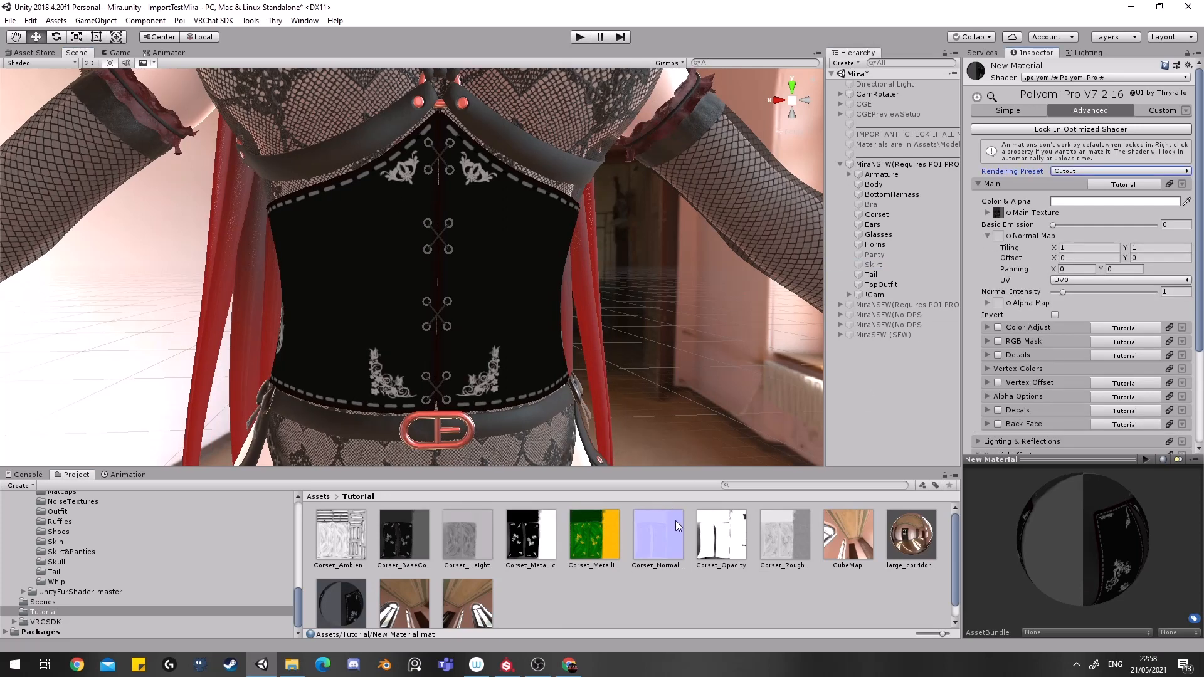
pyautogui.moveTo(676, 521); pyautogui.dragTo(997, 237)
pyautogui.click(988, 236)
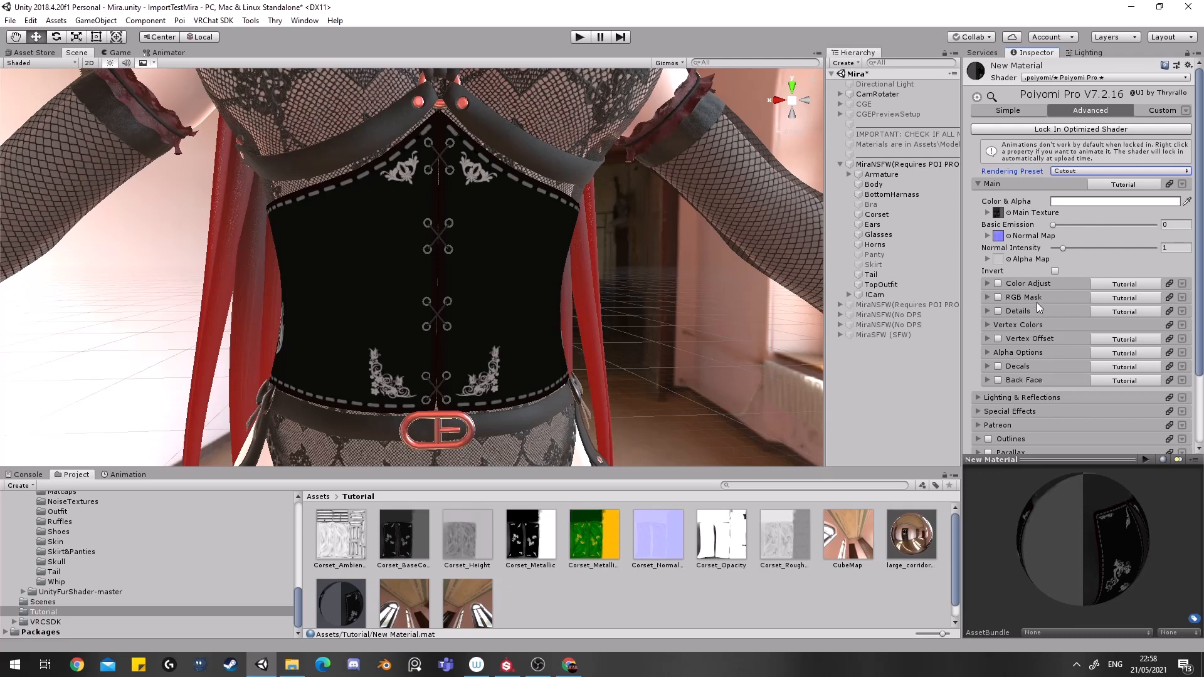
# Assign Corset_Opacity as the material's Alpha Map and inspect the cutout areas around the corset lacing.
pyautogui.moveTo(727, 539); pyautogui.dragTo(1001, 259)
pyautogui.moveTo(446, 239); pyautogui.dragTo(731, 234, button='right')
pyautogui.moveTo(731, 234); pyautogui.dragTo(777, 227, button='middle')
pyautogui.moveTo(750, 228); pyautogui.dragTo(471, 209, button='right')
pyautogui.moveTo(470, 210); pyautogui.dragTo(457, 202, button='middle')
pyautogui.moveTo(457, 202); pyautogui.dragTo(434, 210, button='right')
pyautogui.moveTo(434, 210); pyautogui.dragTo(432, 212, button='middle')
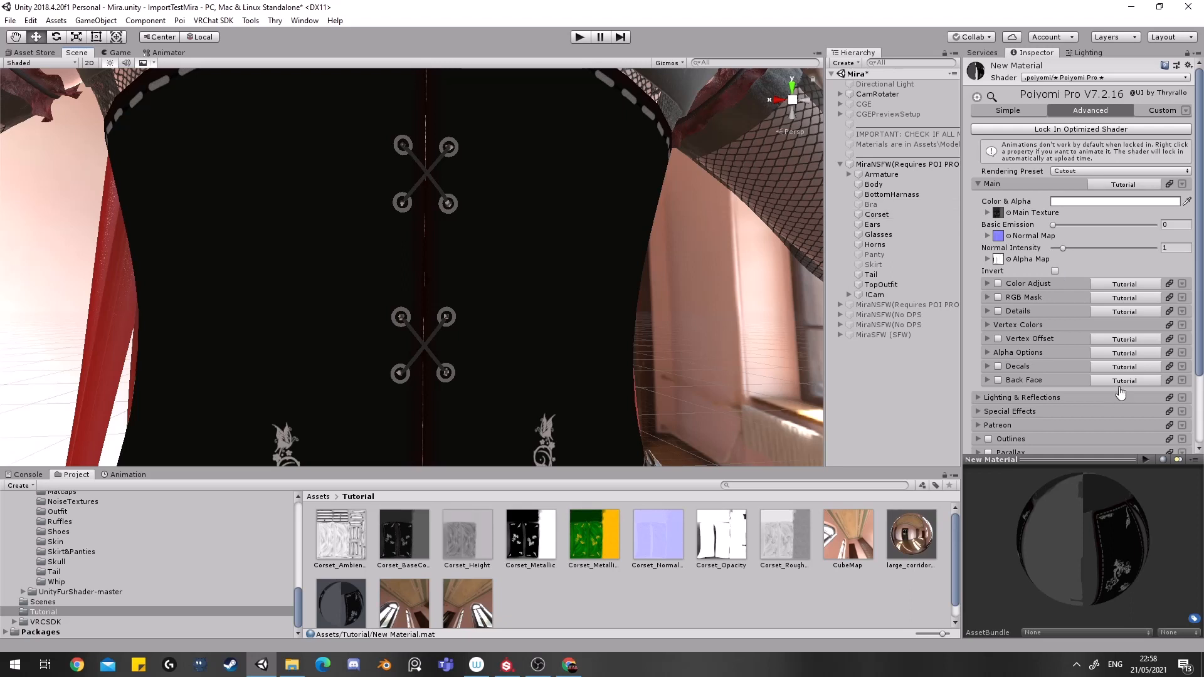
# Set Alpha Cutoff to 0.762 in the material's Alpha Options, check the corset on the avatar, and collapse the section.
pyautogui.scroll(-3, 1121, 392)
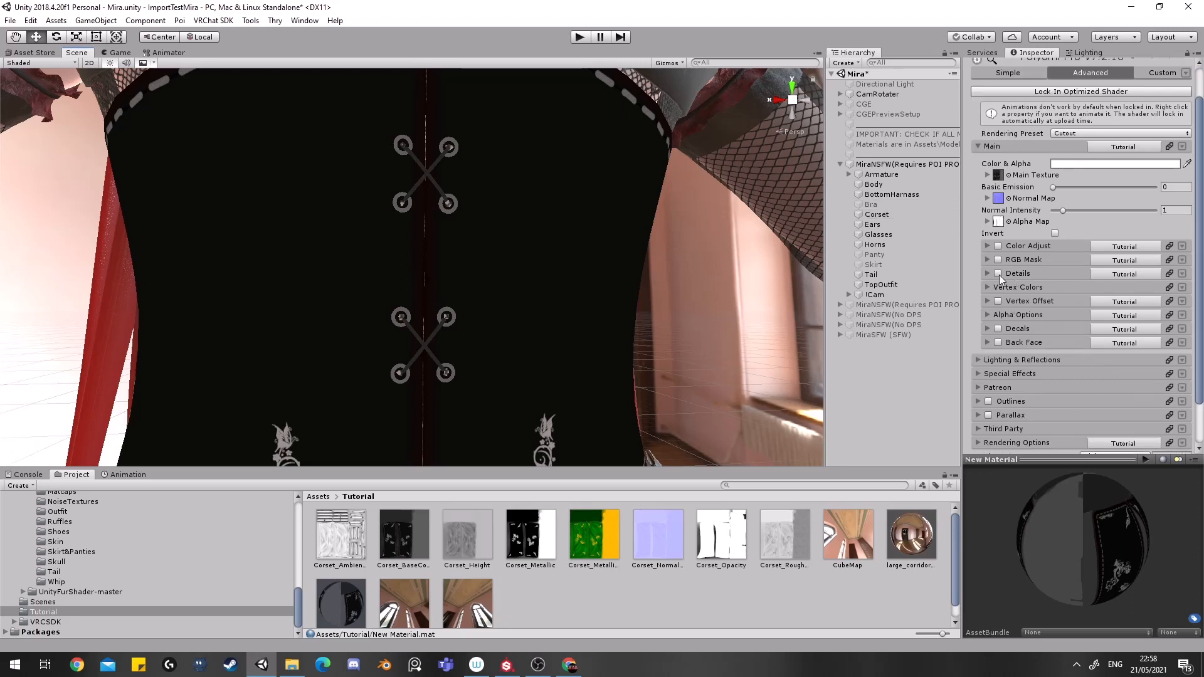
pyautogui.click(988, 315)
pyautogui.moveTo(1106, 333); pyautogui.dragTo(1126, 335)
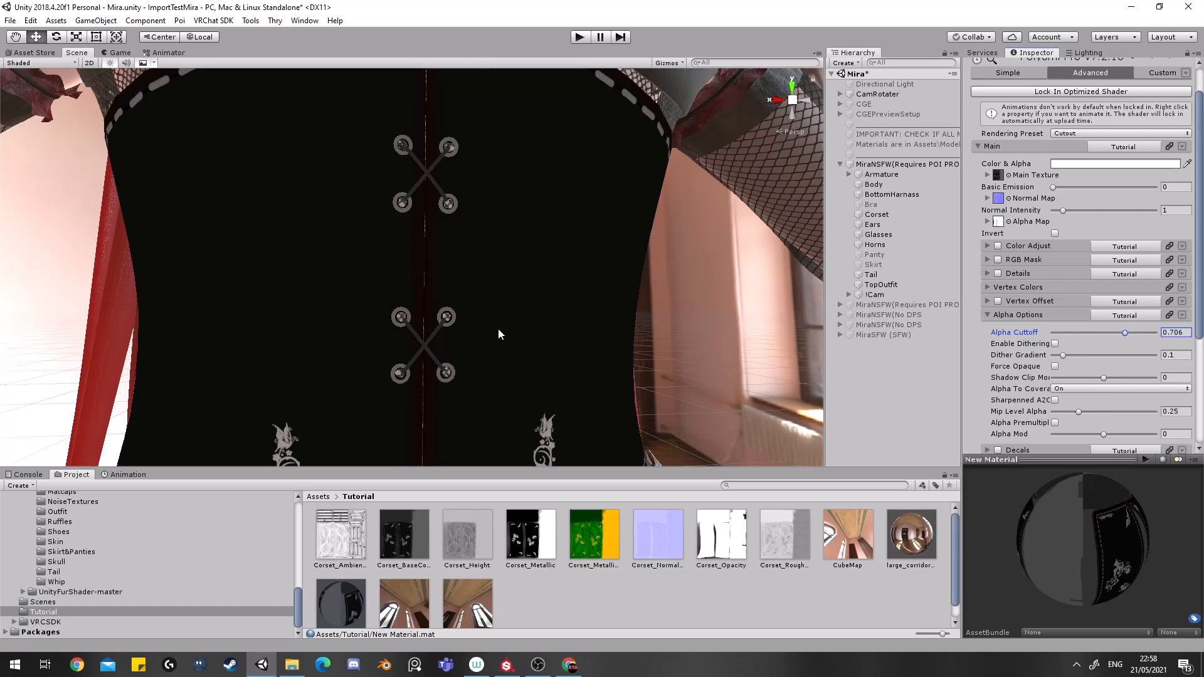
pyautogui.moveTo(498, 333); pyautogui.dragTo(595, 359, button='right')
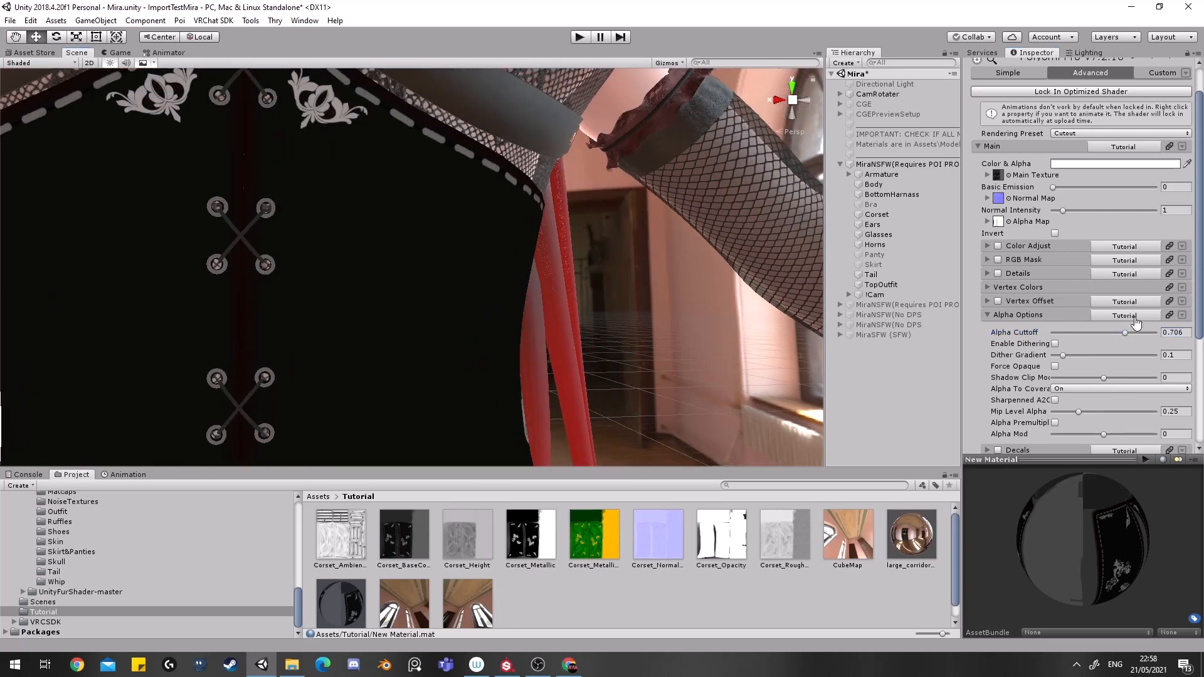
pyautogui.moveTo(1125, 332); pyautogui.dragTo(1130, 333)
pyautogui.moveTo(467, 330); pyautogui.dragTo(443, 323, button='right')
pyautogui.scroll(-5, 445, 324)
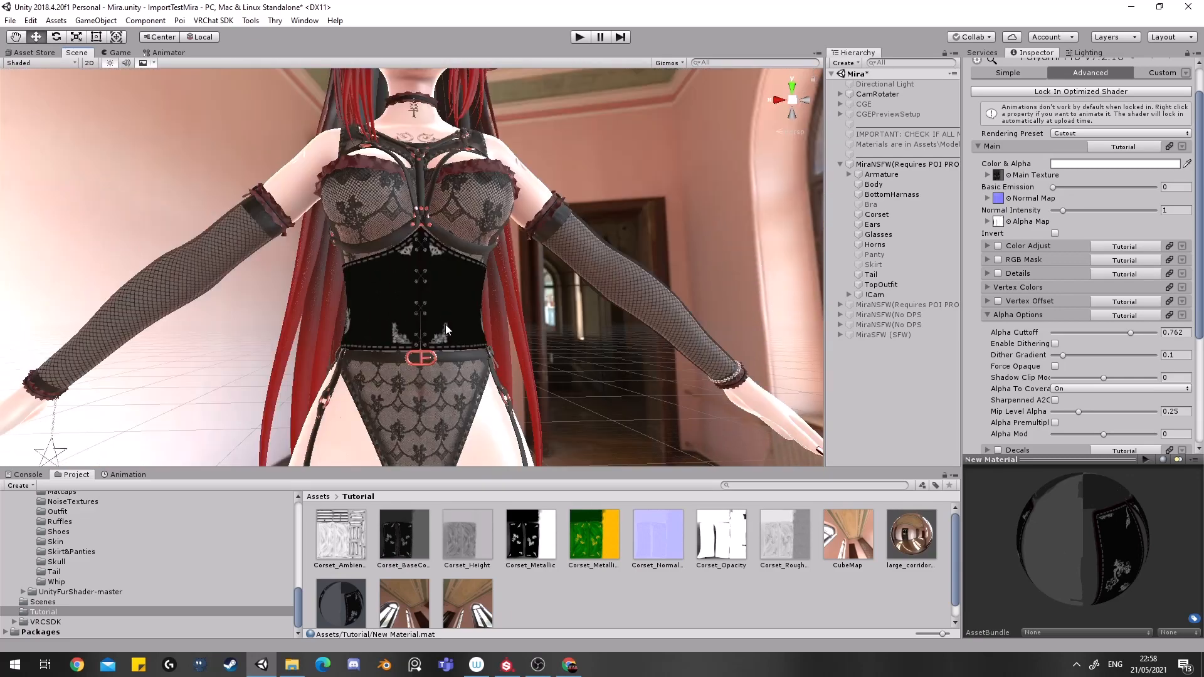
pyautogui.scroll(-2, 445, 325)
pyautogui.scroll(1, 528, 322)
pyautogui.scroll(-1, 528, 324)
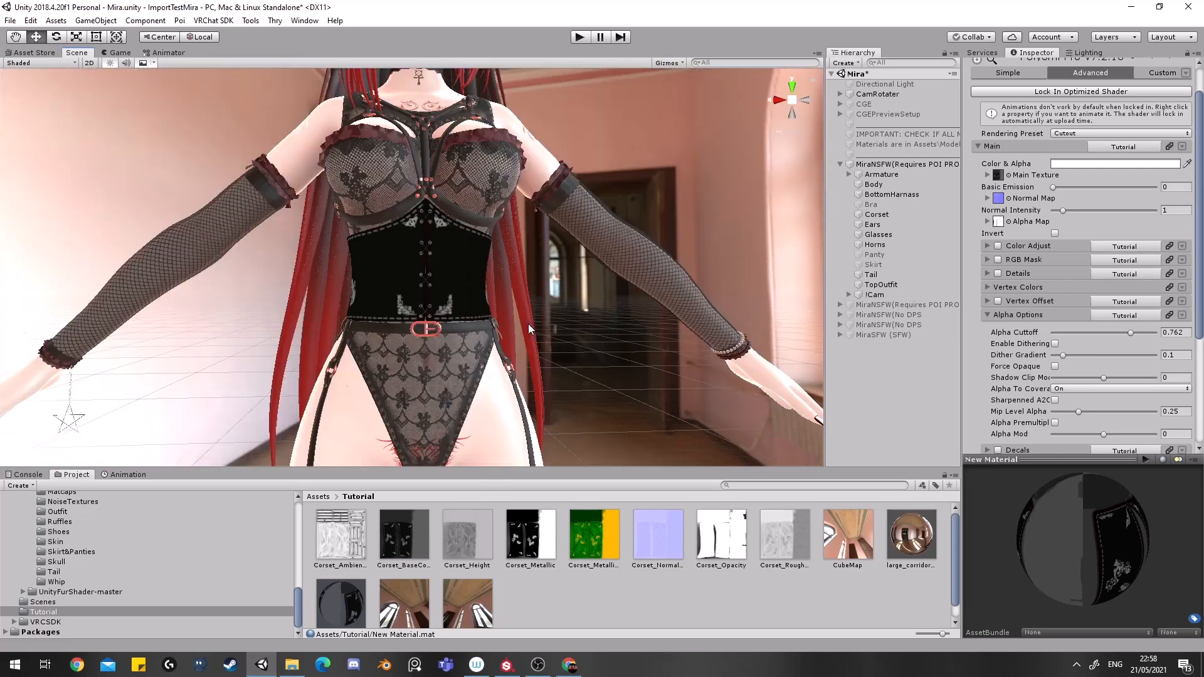
pyautogui.scroll(-4, 1047, 362)
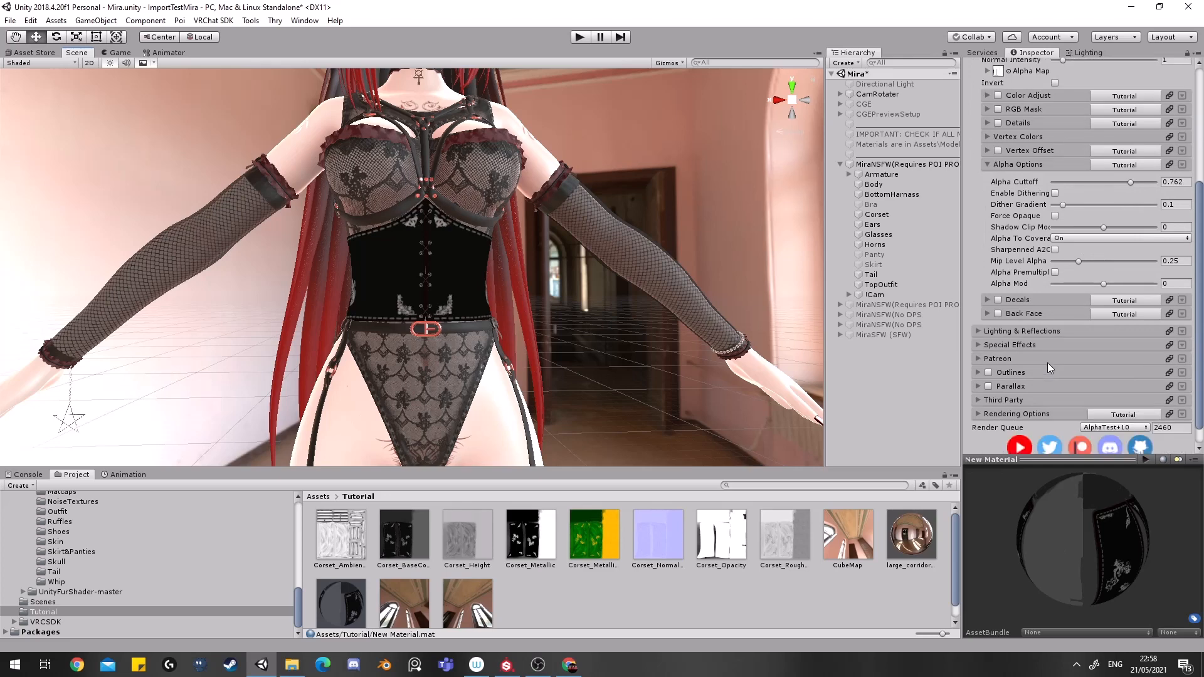
pyautogui.click(984, 161)
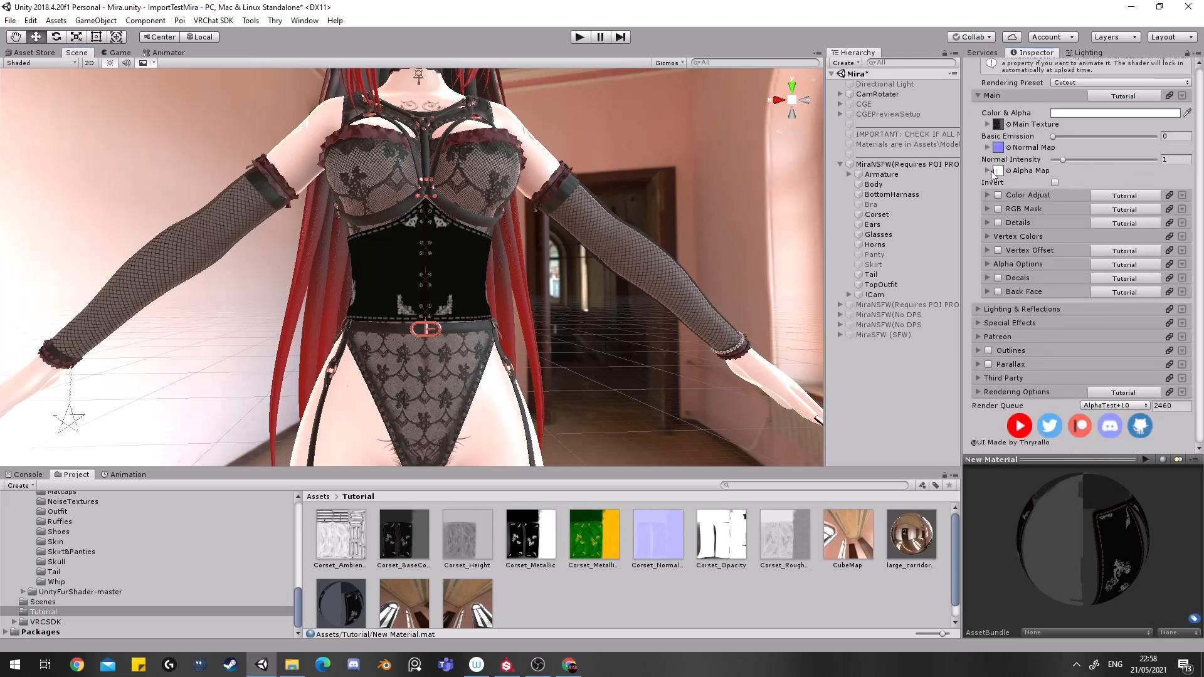
# Set the Lighting Type to Toon in the material's Light & Shadow settings.
pyautogui.click(988, 310)
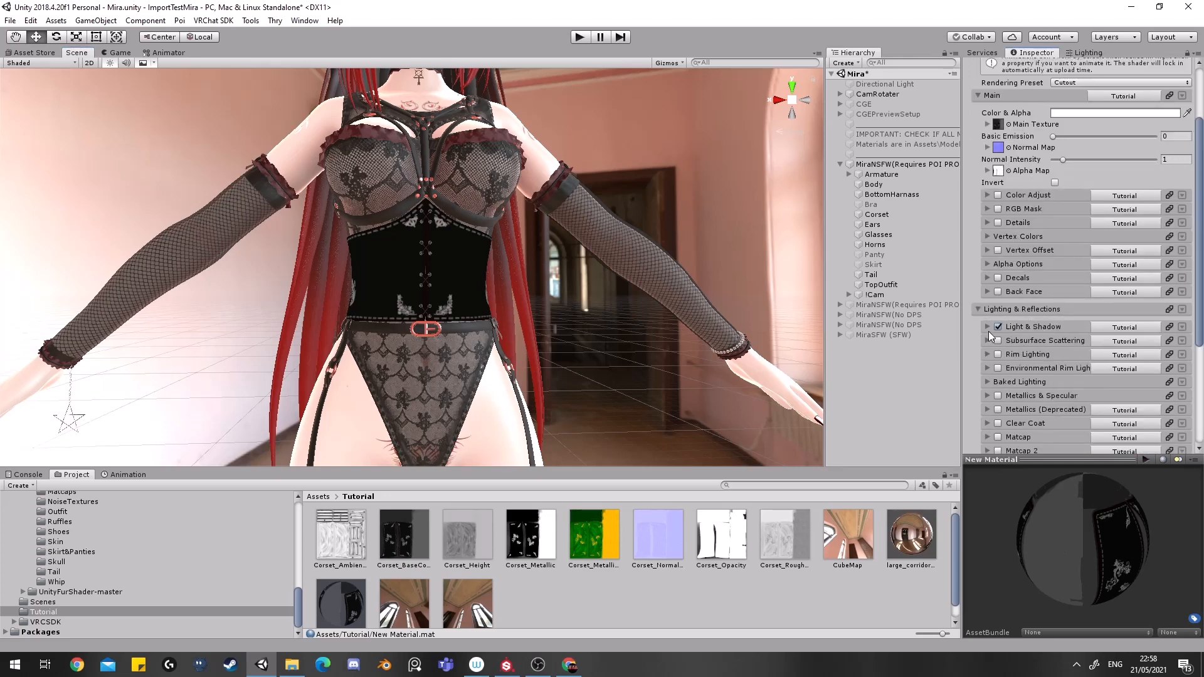
pyautogui.click(988, 327)
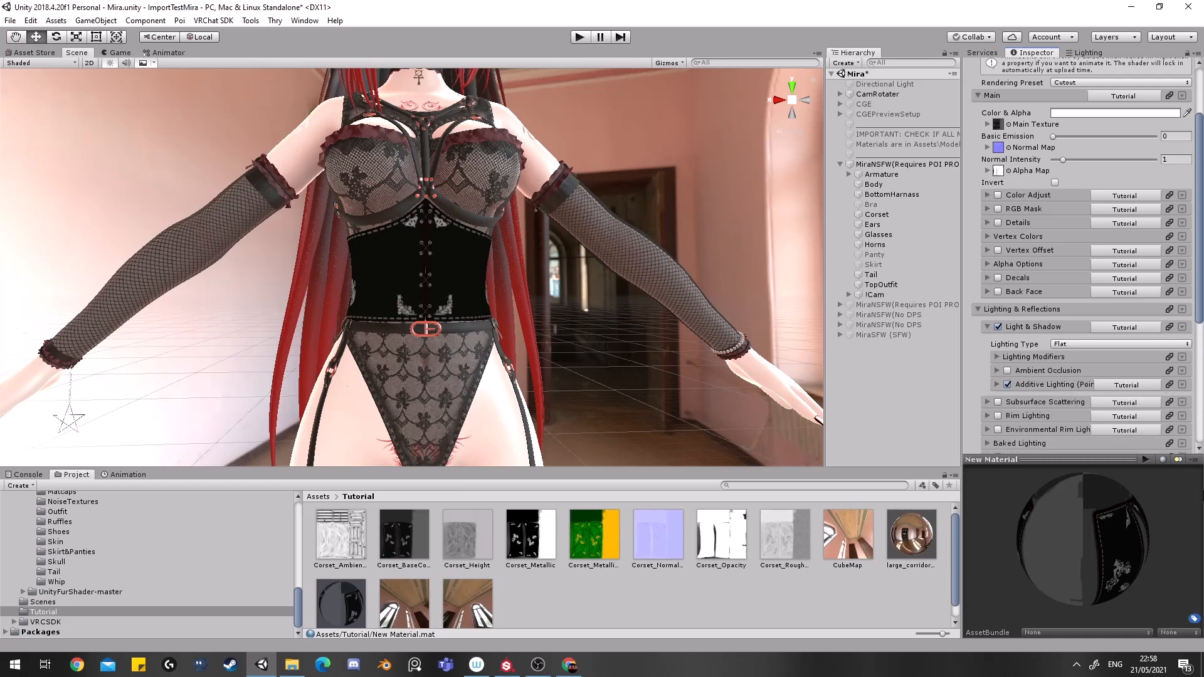
pyautogui.click(1075, 345)
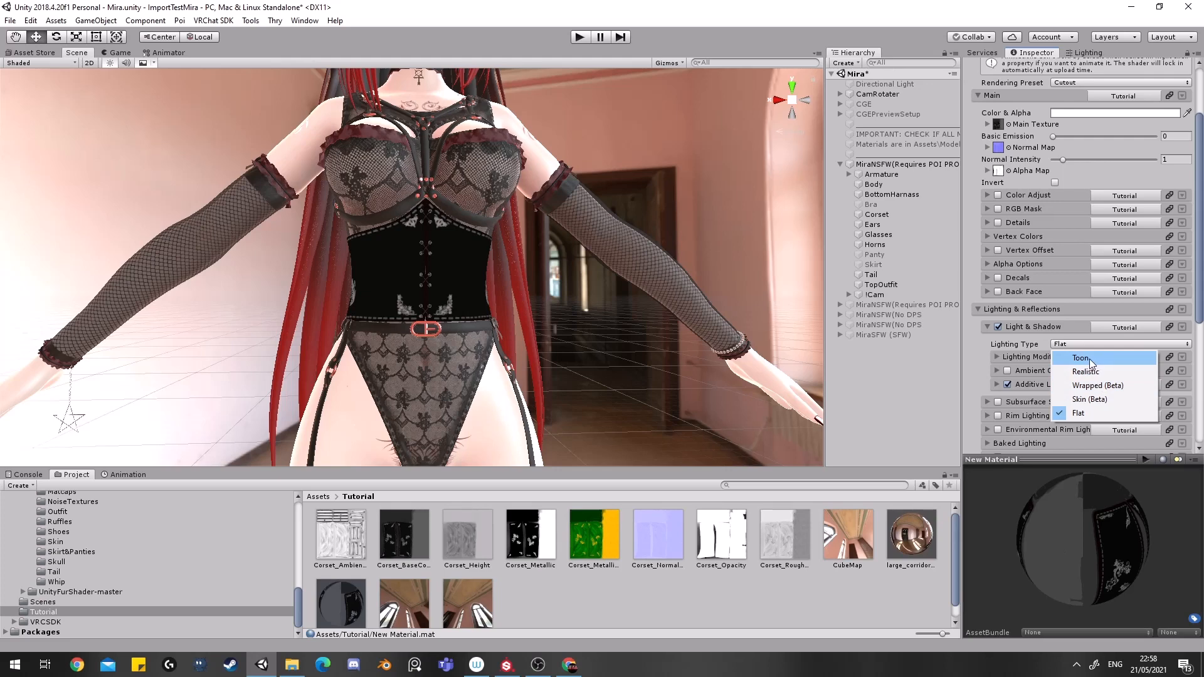
pyautogui.click(1089, 359)
pyautogui.click(1077, 347)
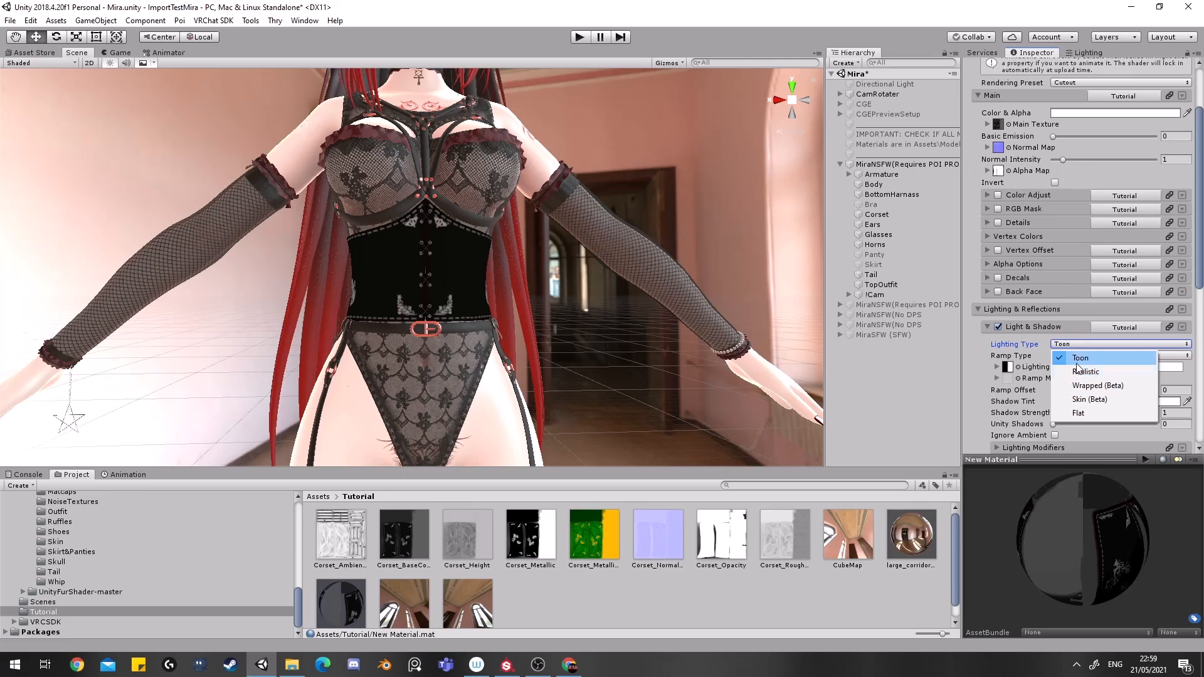
pyautogui.click(1080, 361)
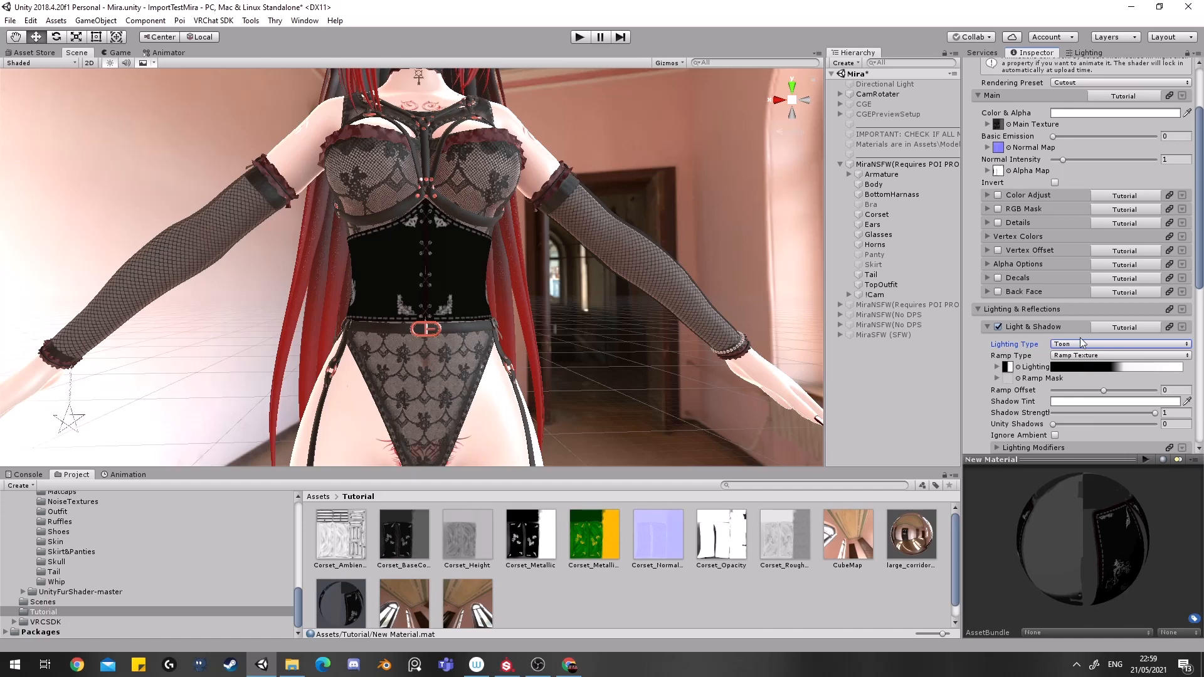
pyautogui.click(1084, 343)
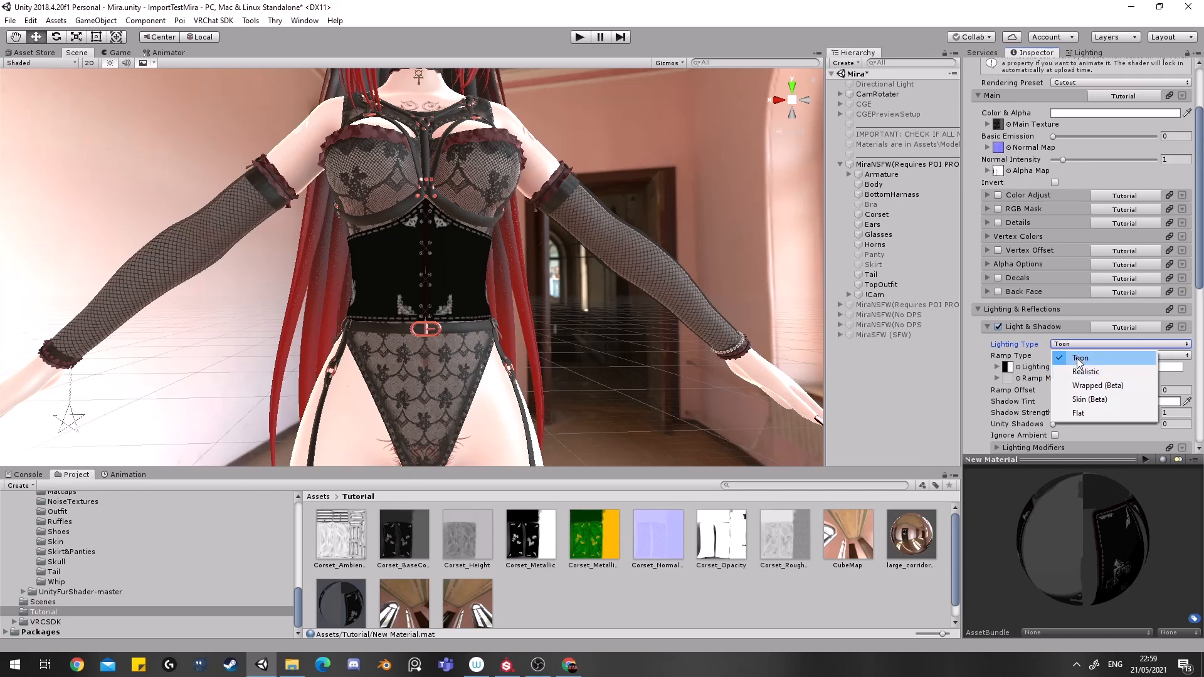
pyautogui.click(1079, 362)
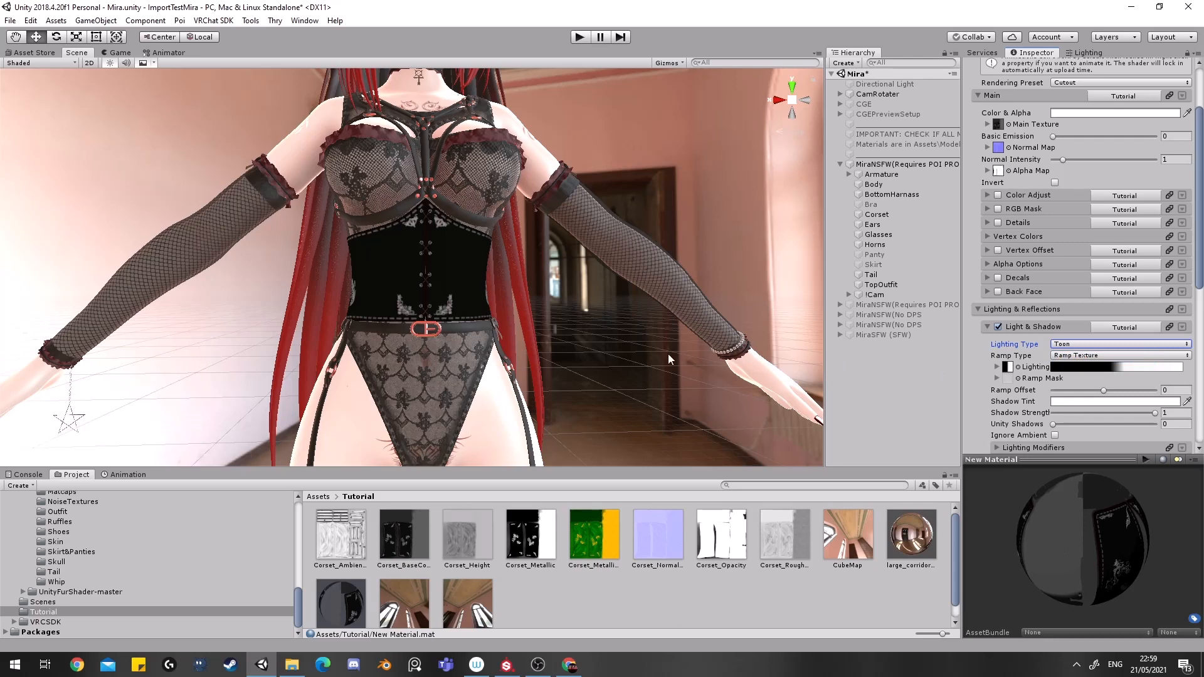
# Open the Lighting Ramp's gradient for editing and move the gradient editor so the avatar's upper body is visible.
pyautogui.scroll(-3, 1044, 382)
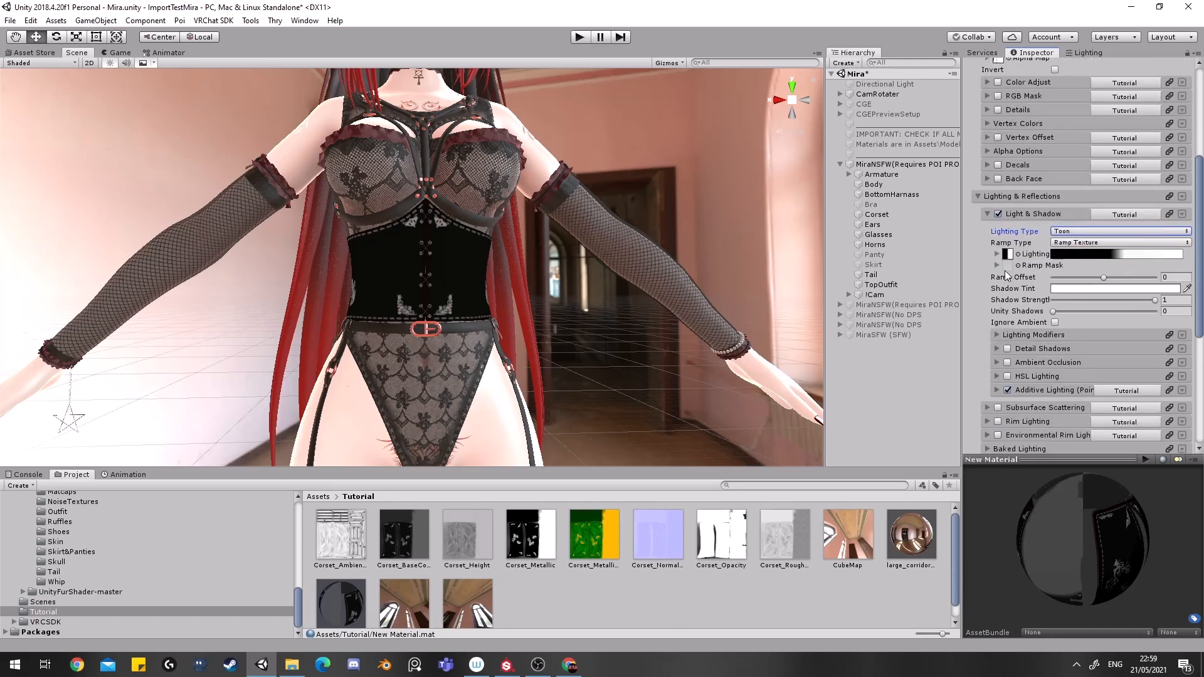
pyautogui.click(996, 254)
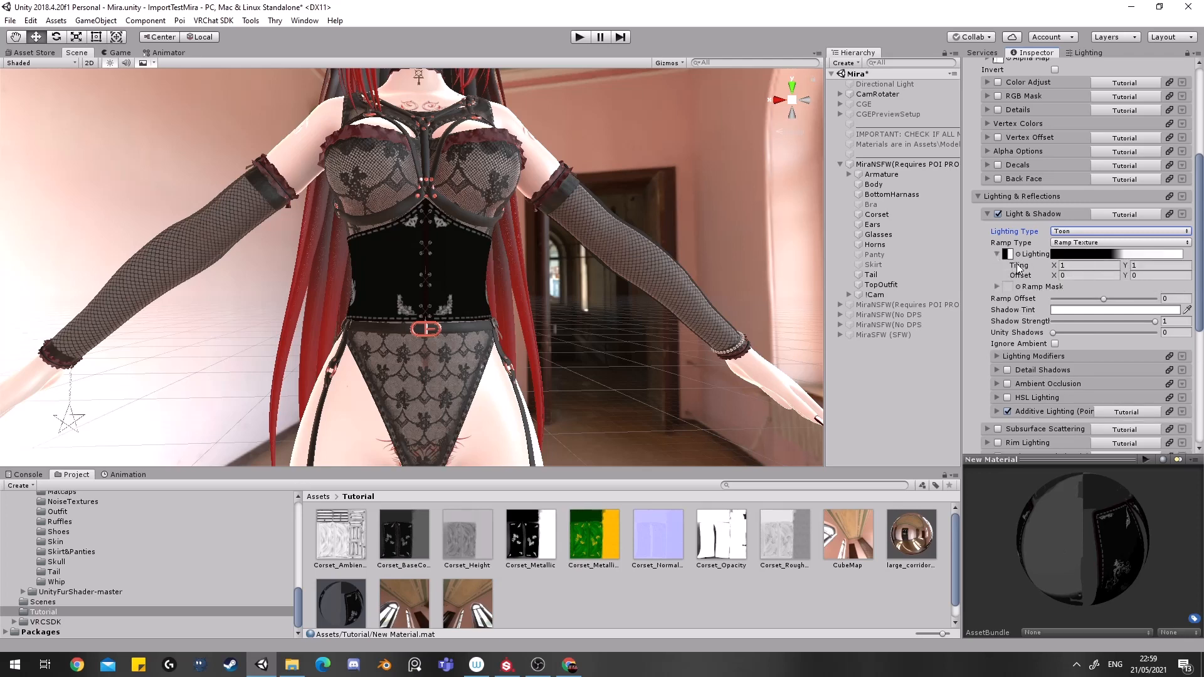
pyautogui.click(1017, 255)
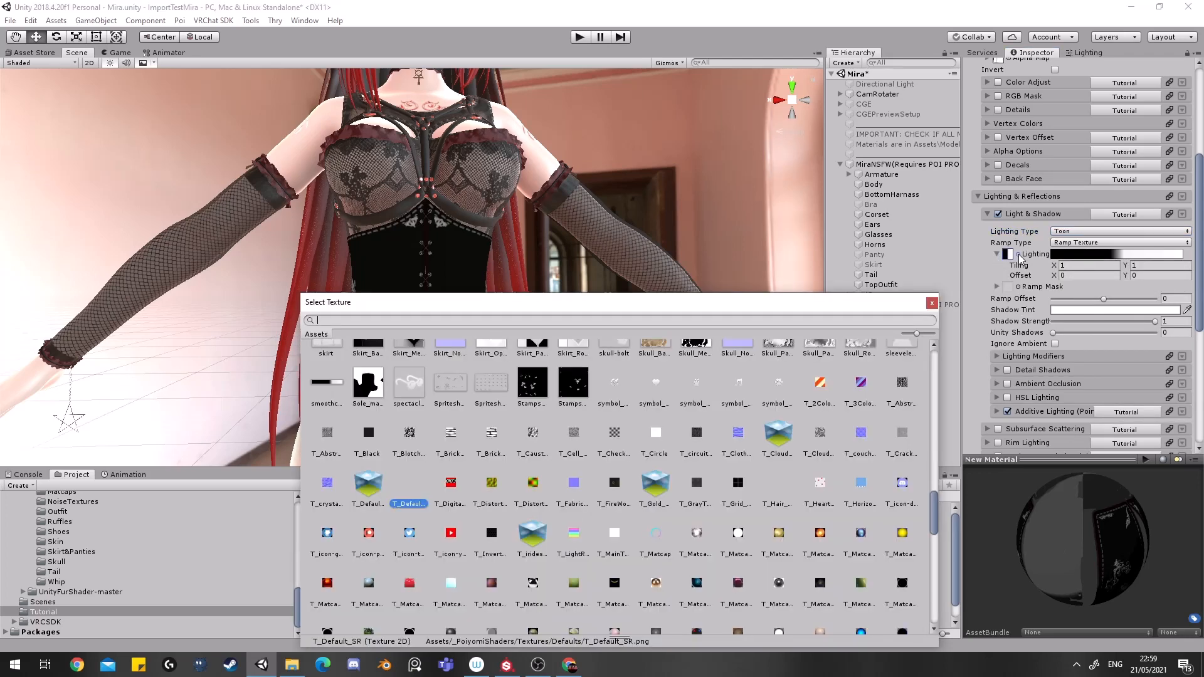
pyautogui.click(1008, 256)
pyautogui.click(1068, 255)
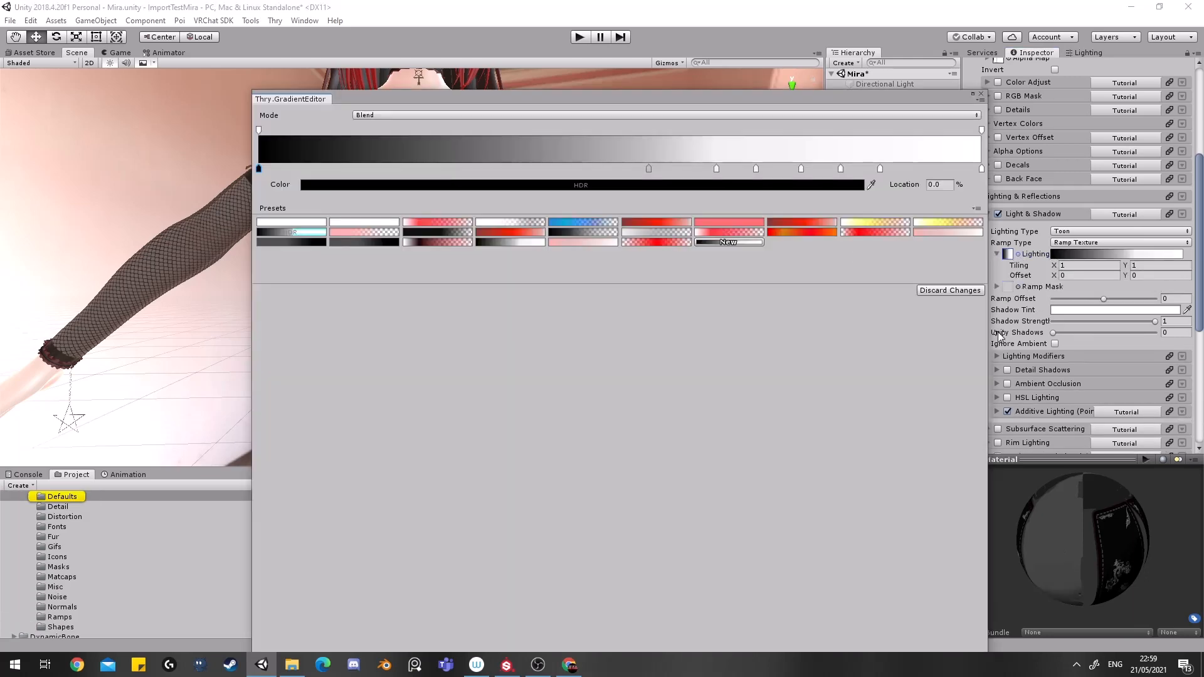
pyautogui.moveTo(657, 103); pyautogui.dragTo(1007, 180)
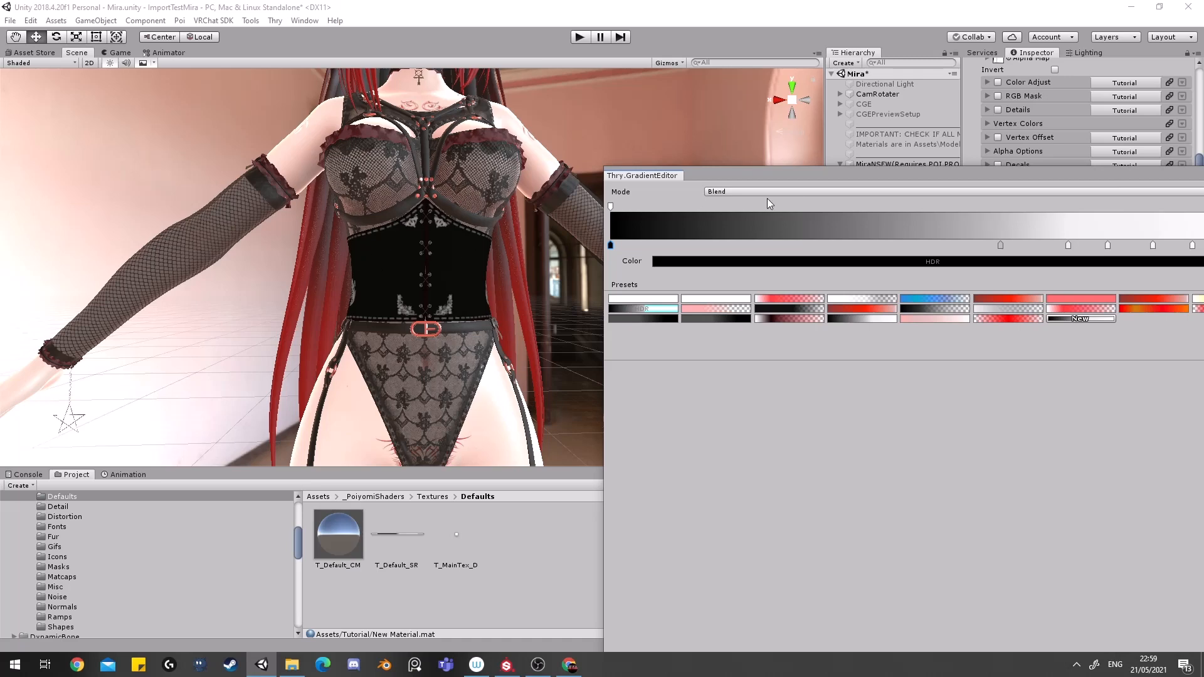
pyautogui.moveTo(813, 174); pyautogui.dragTo(538, 293)
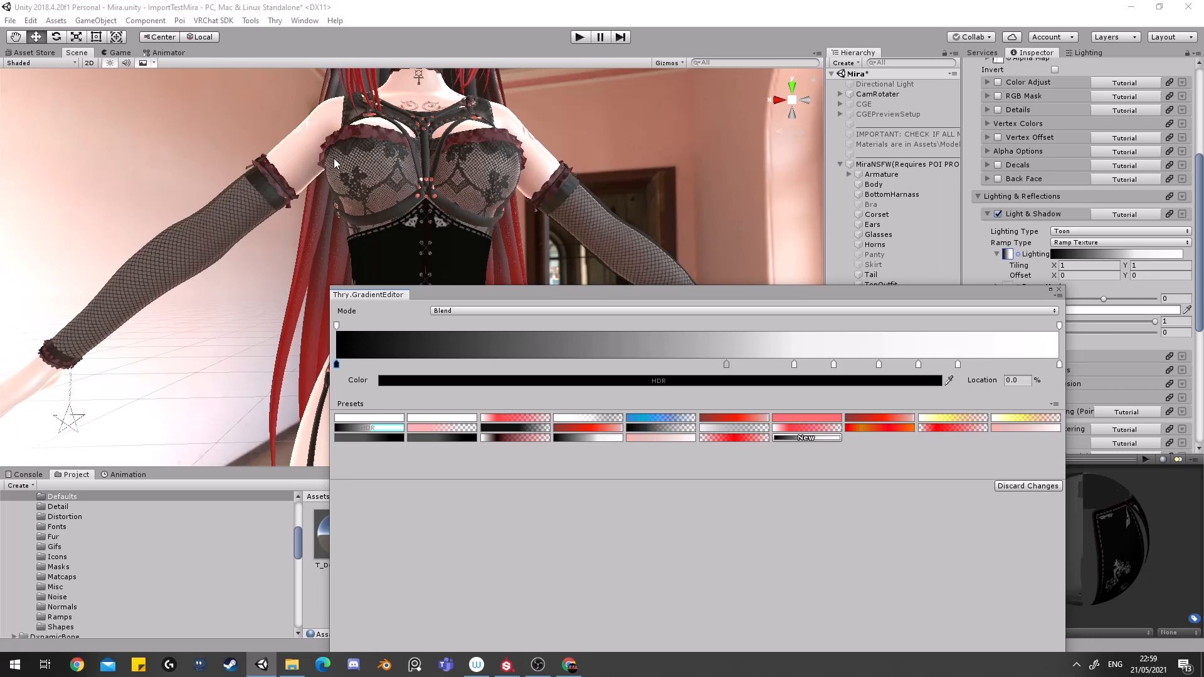
# Try several preset gradients on the Lighting Ramp, apply the dark grey-to-black one, close the gradient editor and check the corset up close.
pyautogui.click(669, 439)
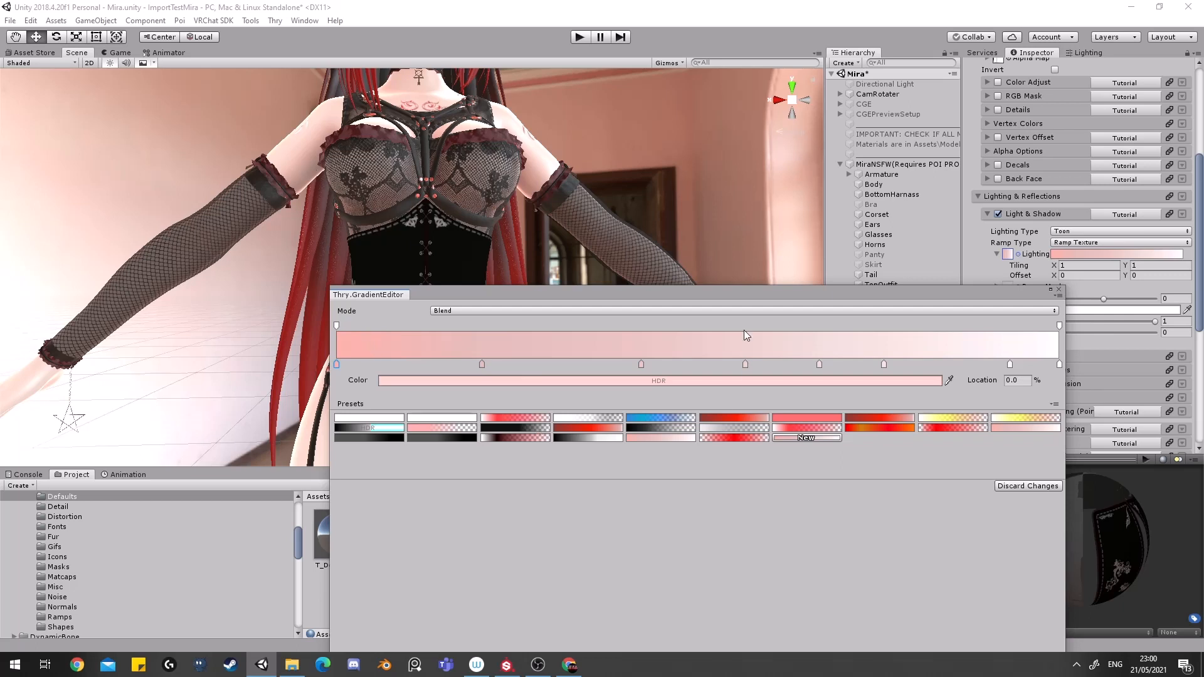
pyautogui.moveTo(726, 295); pyautogui.dragTo(836, 309)
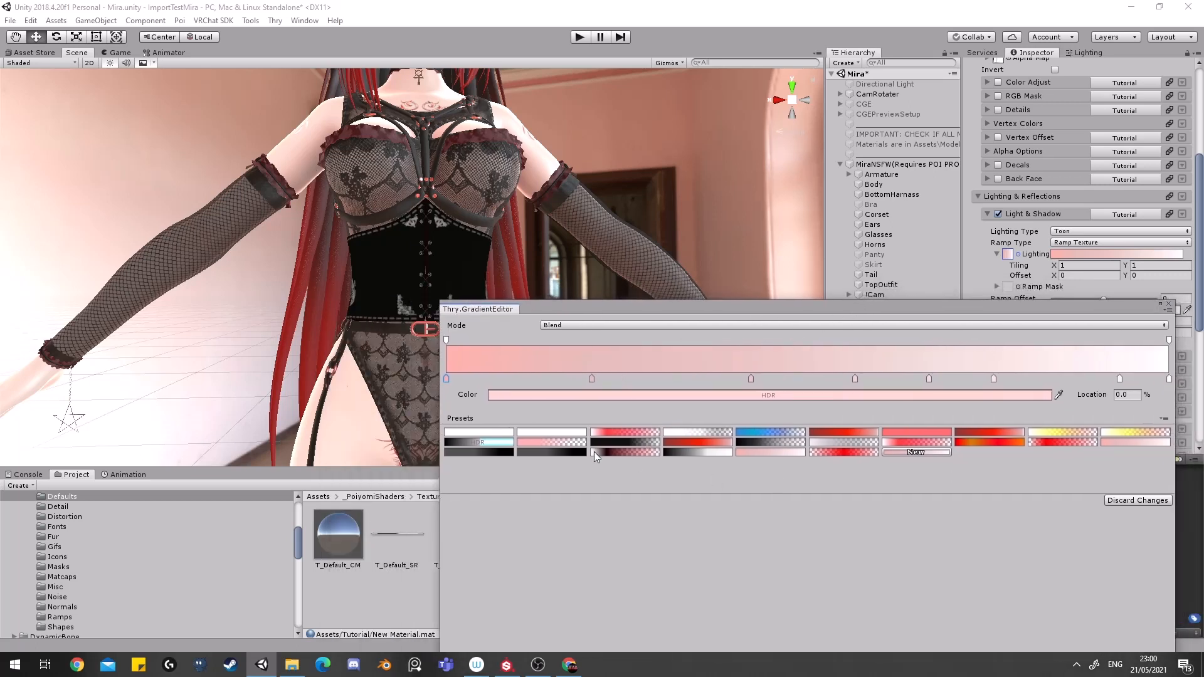
pyautogui.click(557, 452)
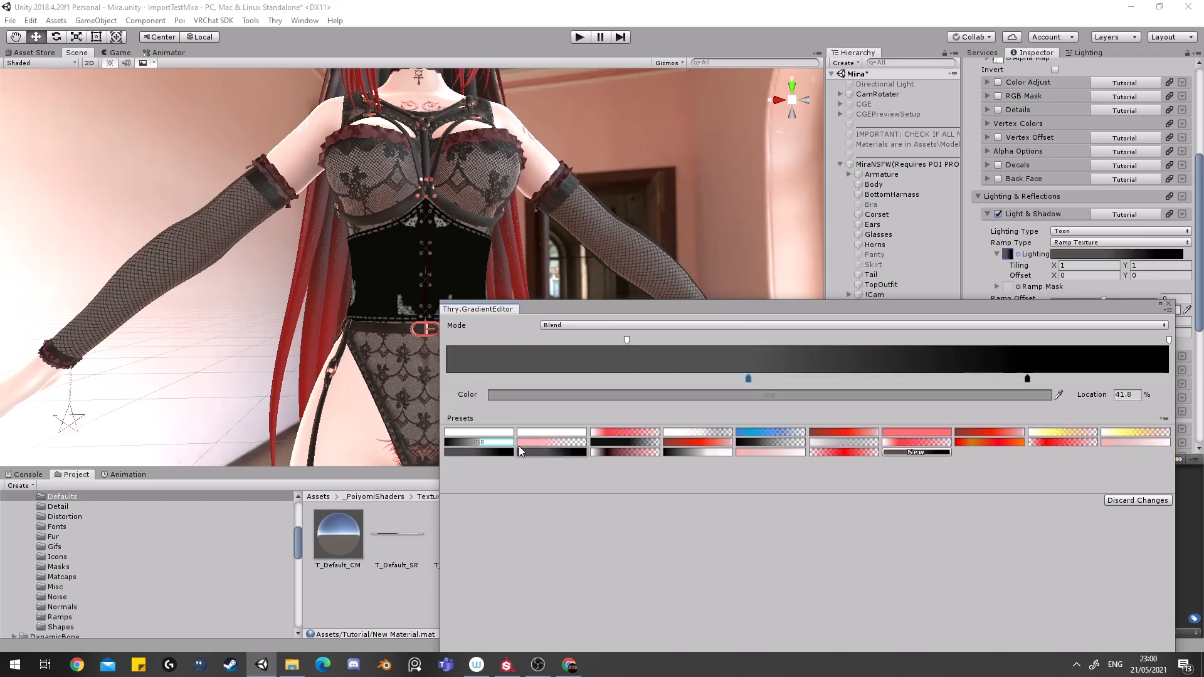
pyautogui.click(615, 442)
pyautogui.click(573, 455)
pyautogui.click(1168, 303)
pyautogui.moveTo(578, 297); pyautogui.dragTo(309, 247, button='right')
pyautogui.moveTo(309, 247); pyautogui.dragTo(636, 264, button='middle')
# Enable Ambient Occlusion on the material and assign the corset's ambient occlusion texture from the Tutorial folder as the AO Map.
pyautogui.scroll(-3, 1002, 362)
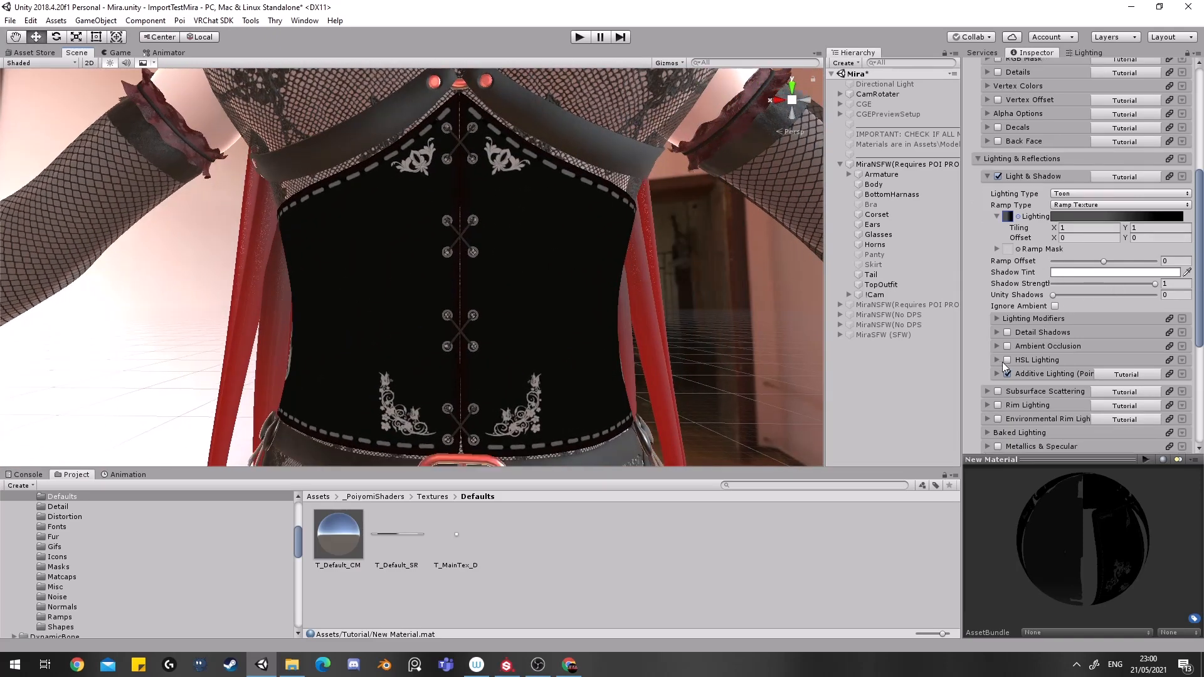
pyautogui.click(996, 347)
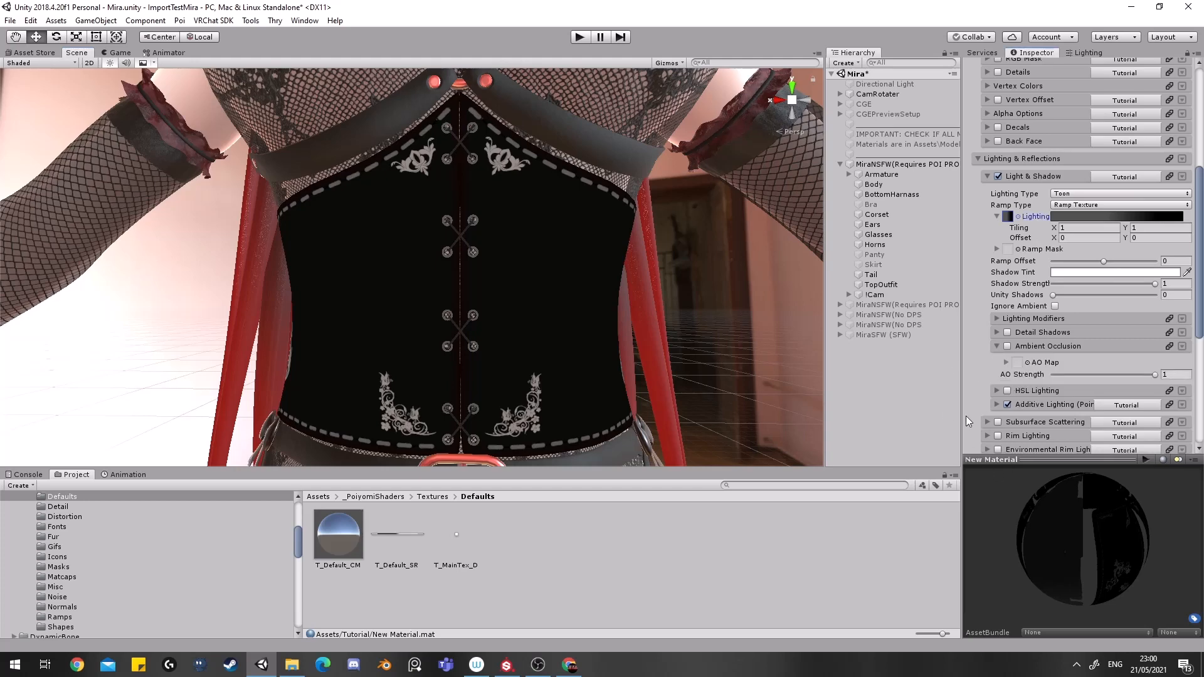
pyautogui.scroll(-10, 77, 509)
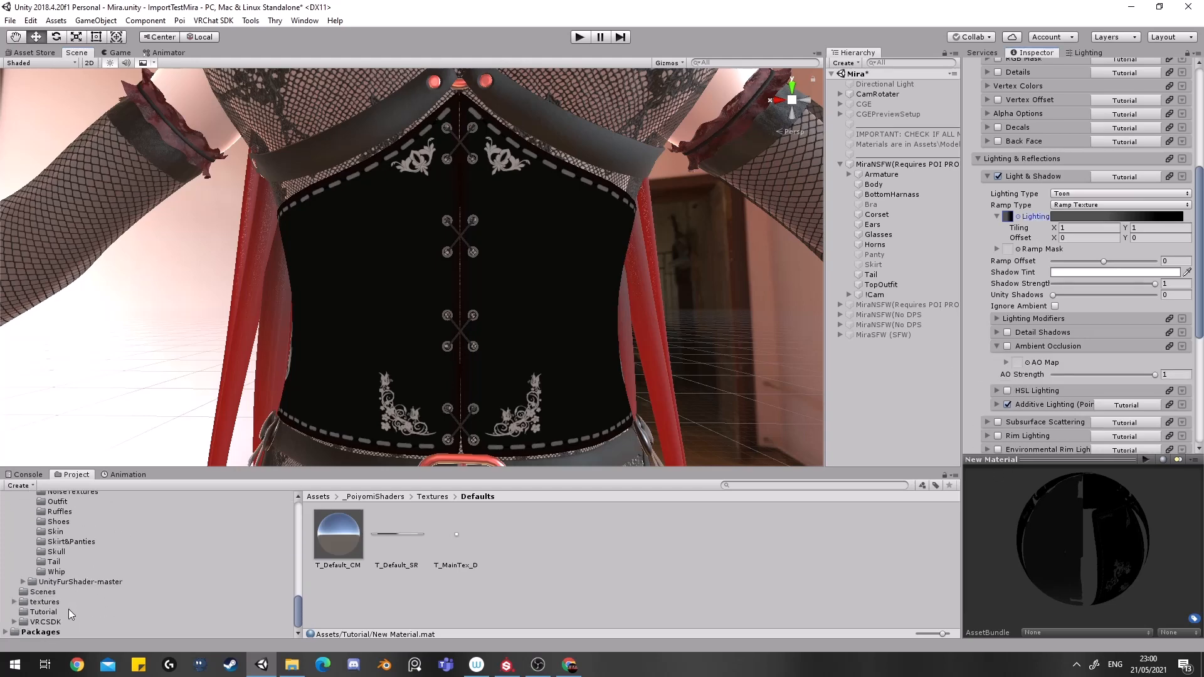
pyautogui.click(55, 611)
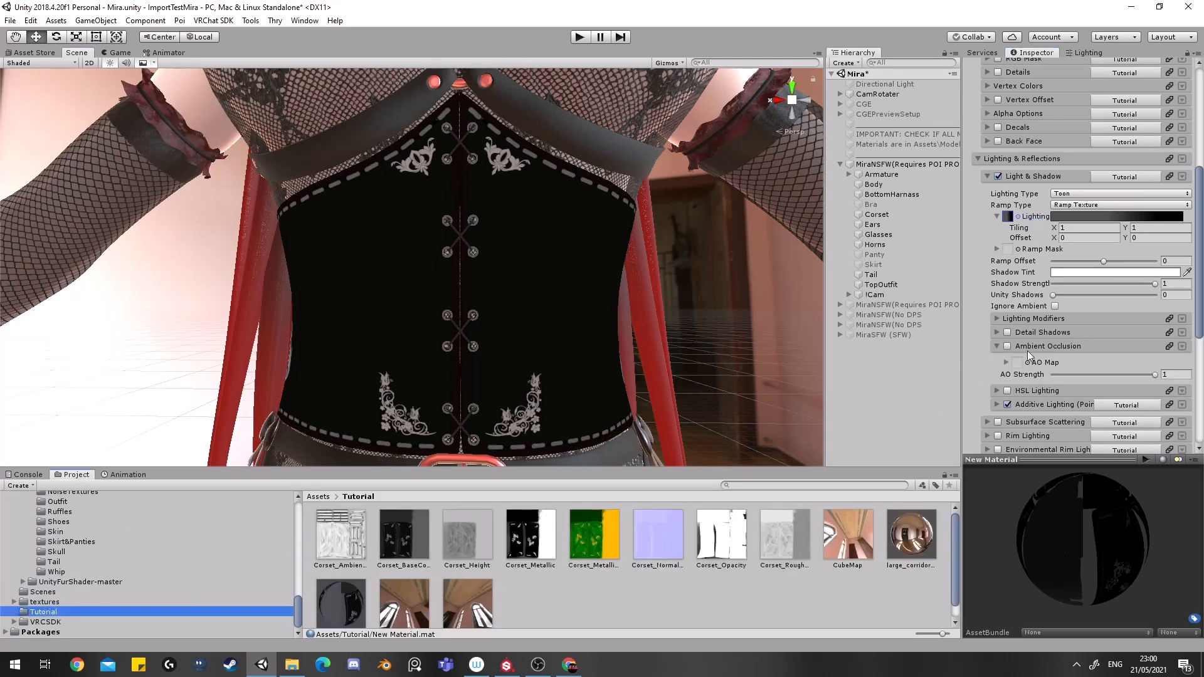
pyautogui.click(1007, 347)
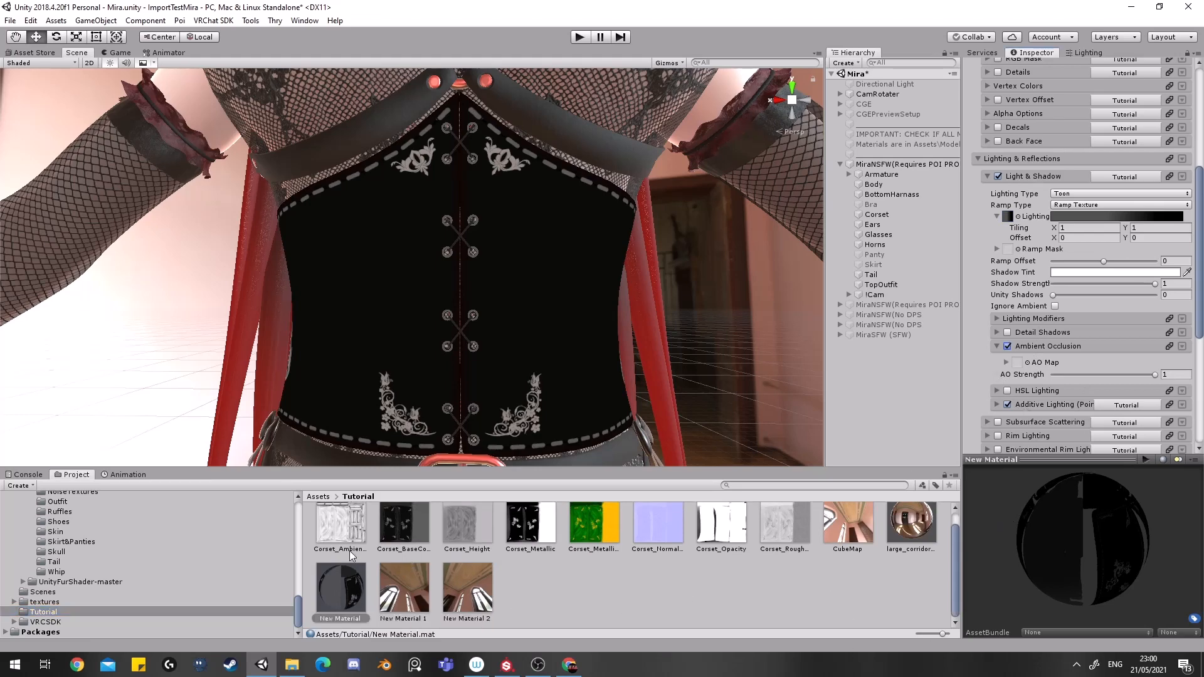
pyautogui.moveTo(353, 551); pyautogui.dragTo(1017, 363)
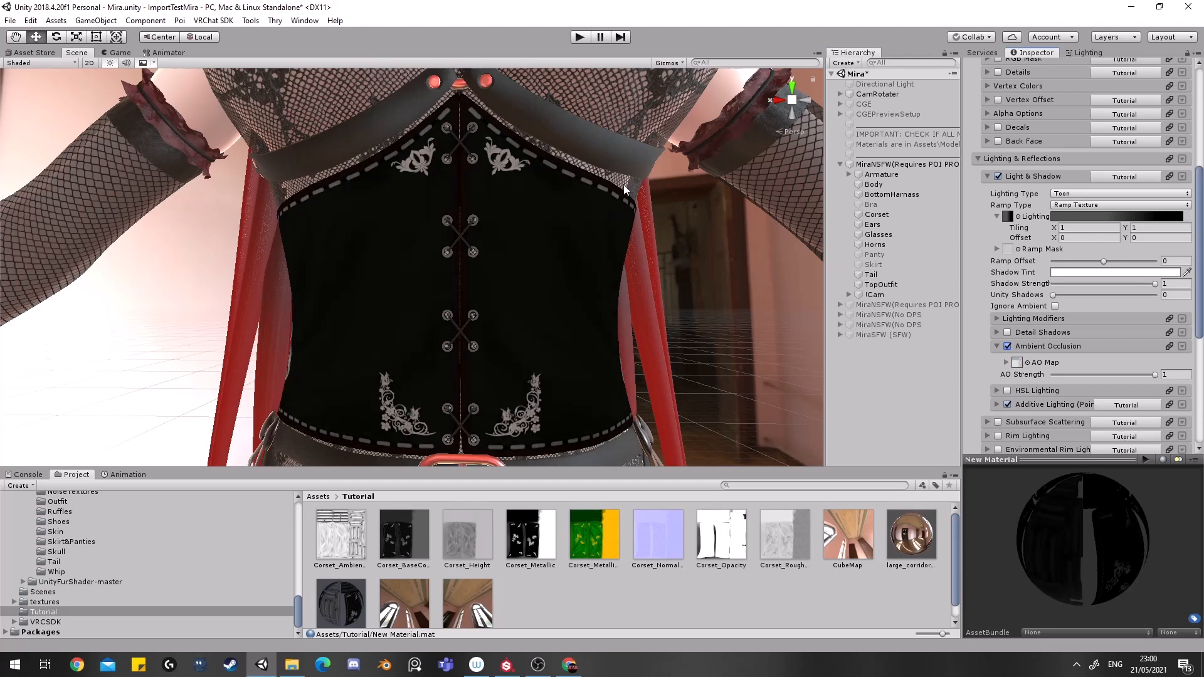
# Check the corset with AO Strength at 0 and set the strength back to 1.
pyautogui.click(1105, 376)
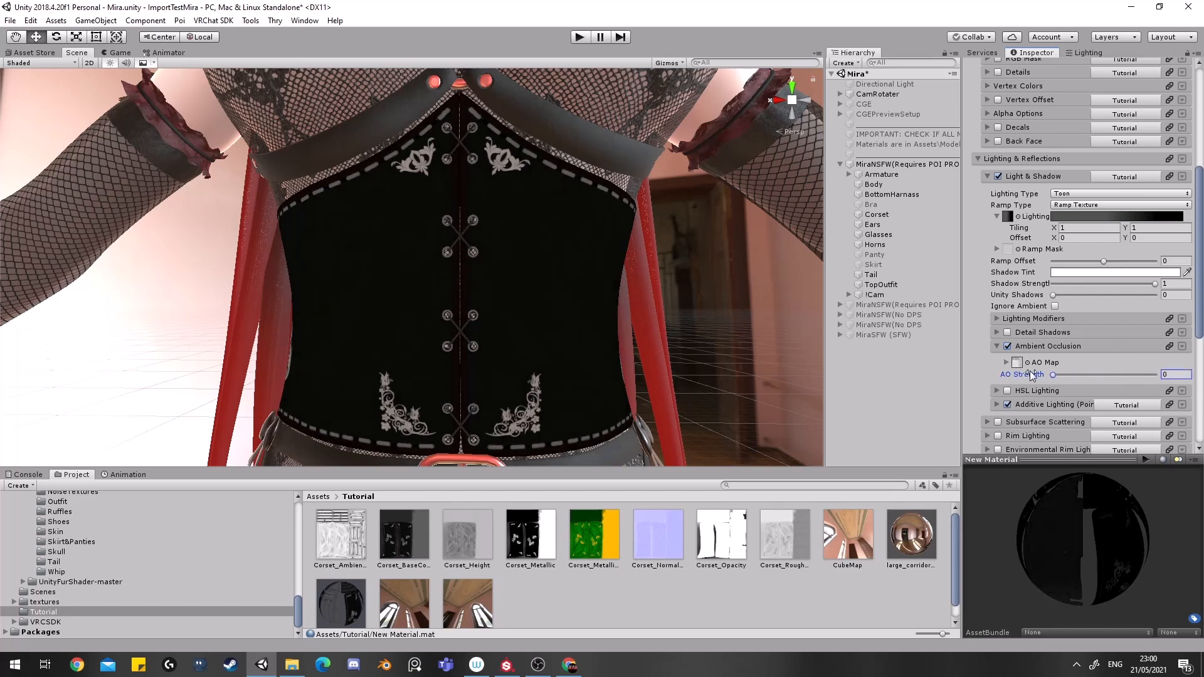
pyautogui.click(1165, 374)
pyautogui.write('1')
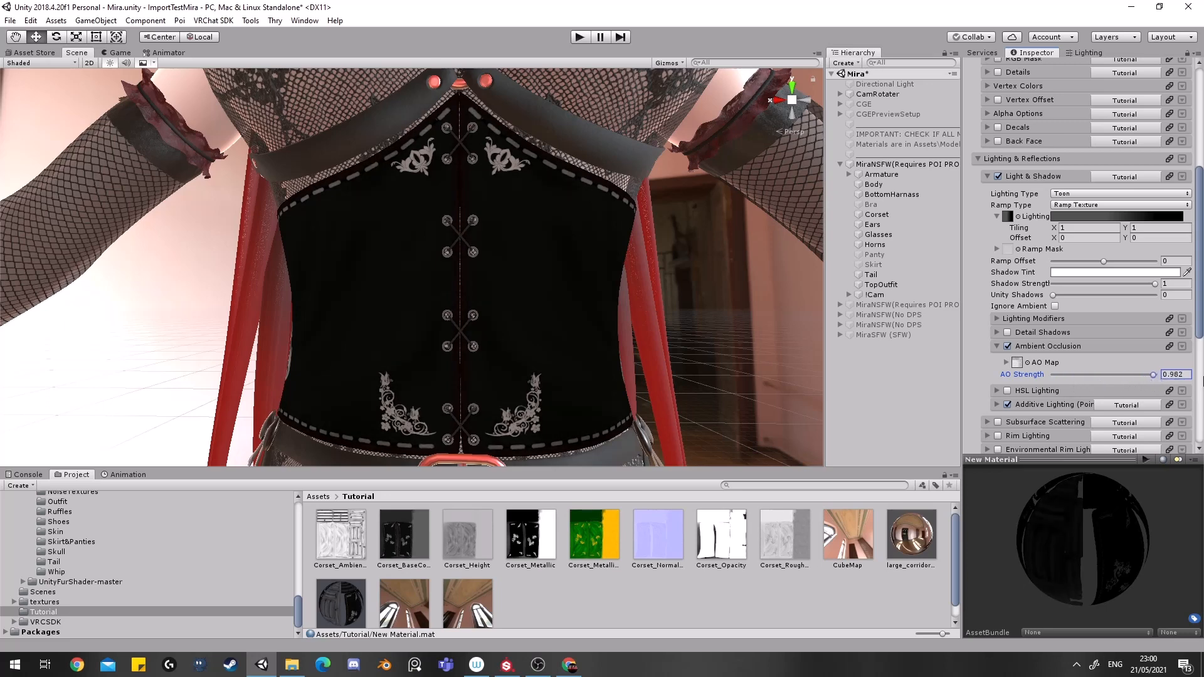
# Enable Rim Lighting on the material and check its effect on the corset.
pyautogui.scroll(-3, 989, 437)
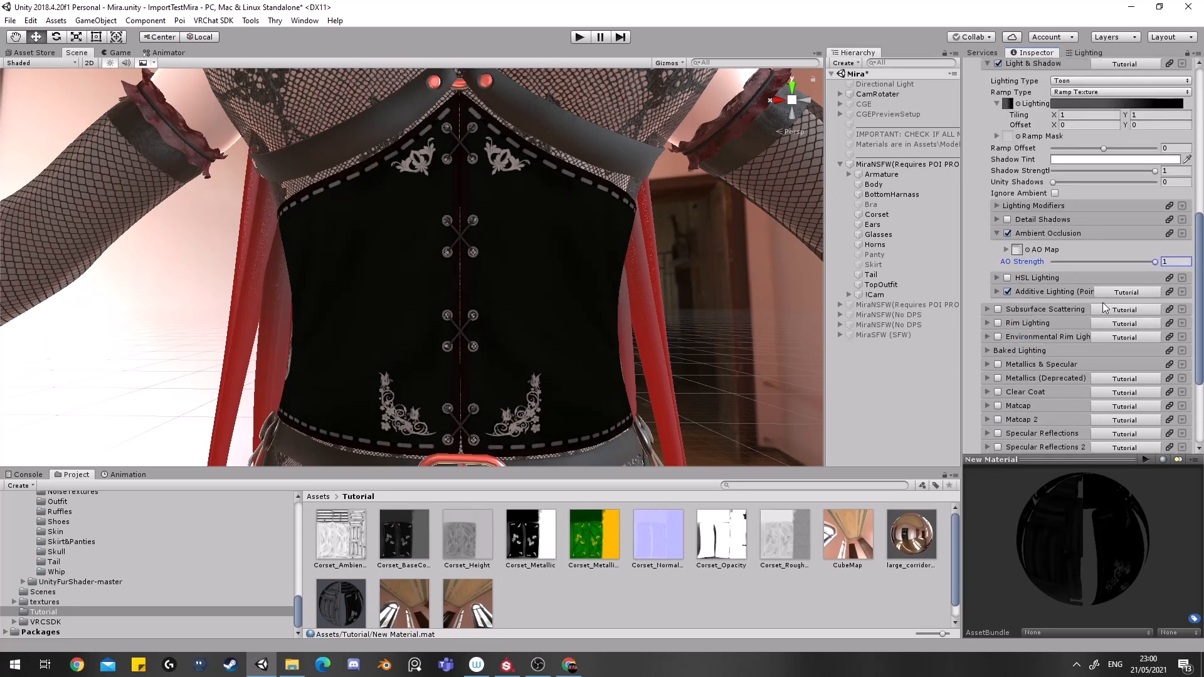
pyautogui.scroll(-3, 991, 287)
pyautogui.click(988, 286)
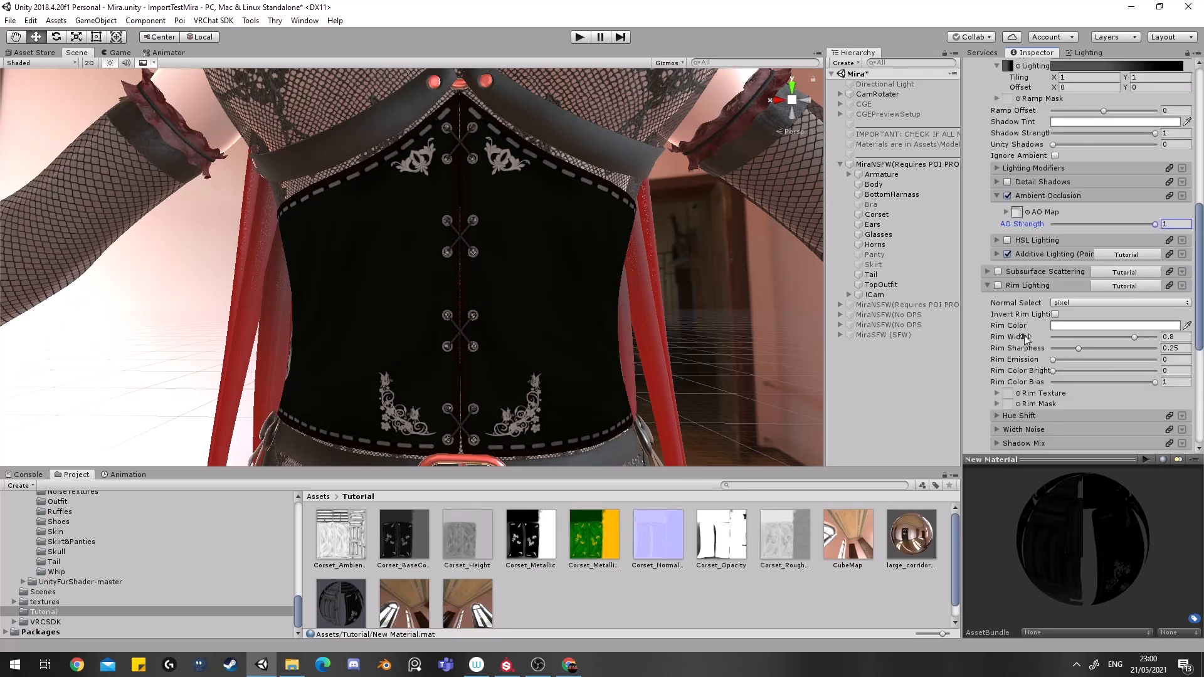
pyautogui.scroll(-2, 993, 240)
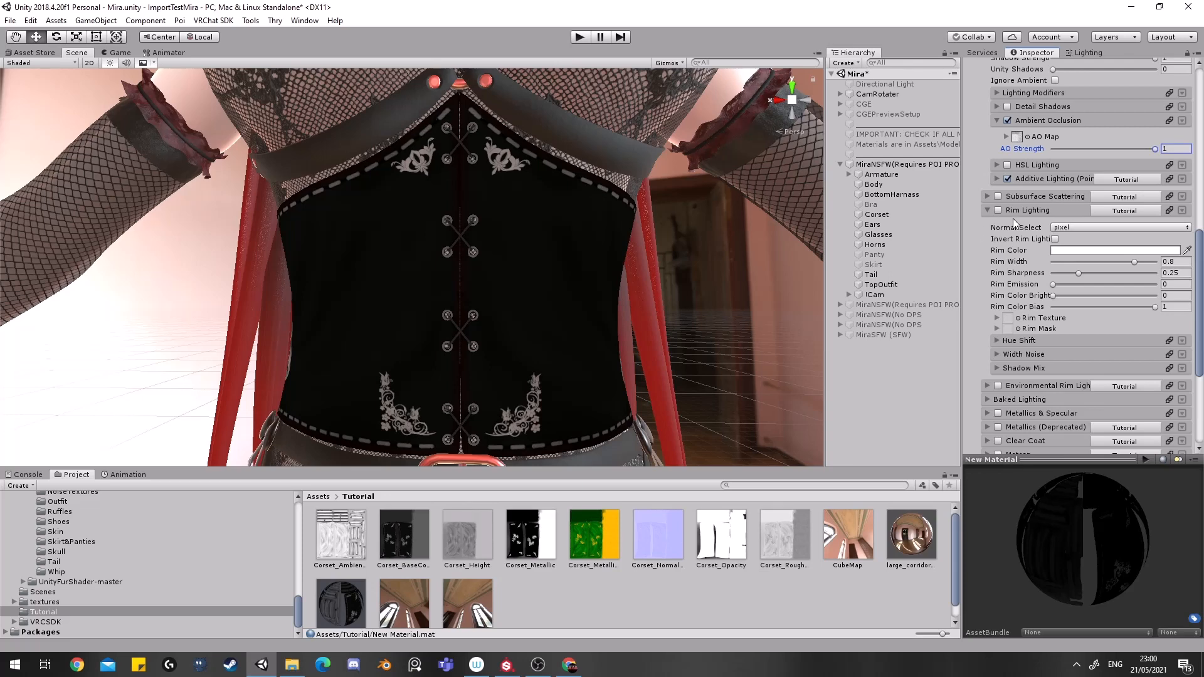
pyautogui.click(1000, 210)
pyautogui.moveTo(615, 282); pyautogui.dragTo(619, 280, button='right')
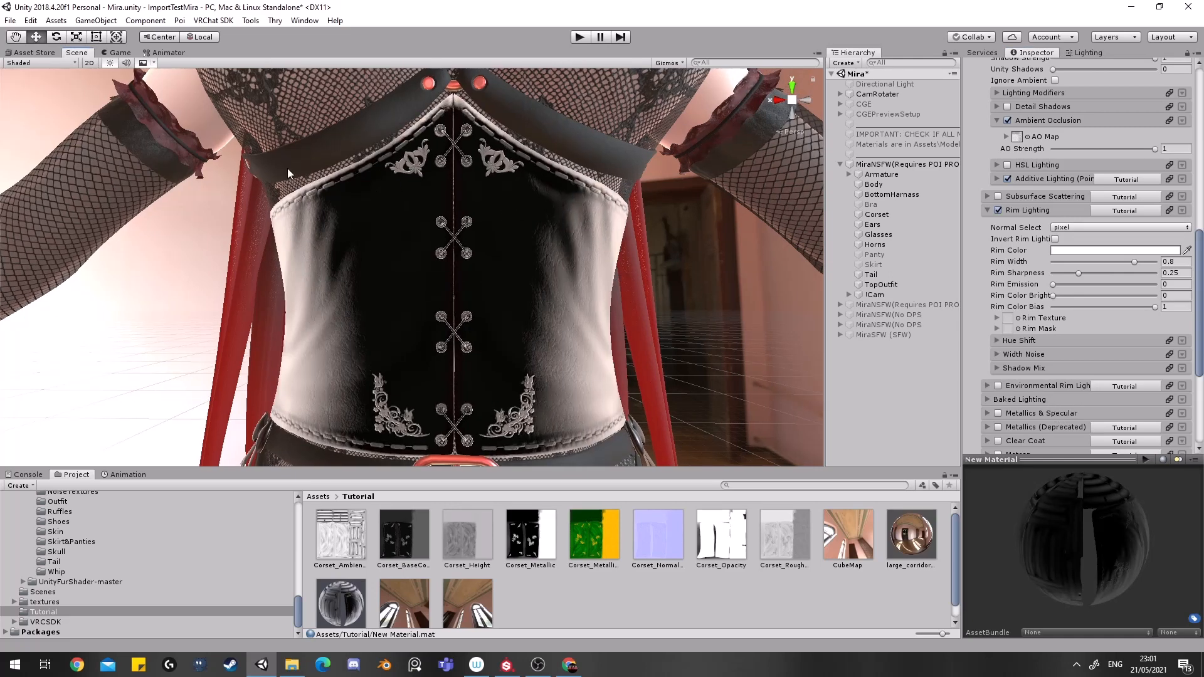
# Soften the rim lighting by setting Rim Width to 0.595, Rim Sharpness to 0 and Rim Color Bias to 0.049.
pyautogui.scroll(-2, 1105, 322)
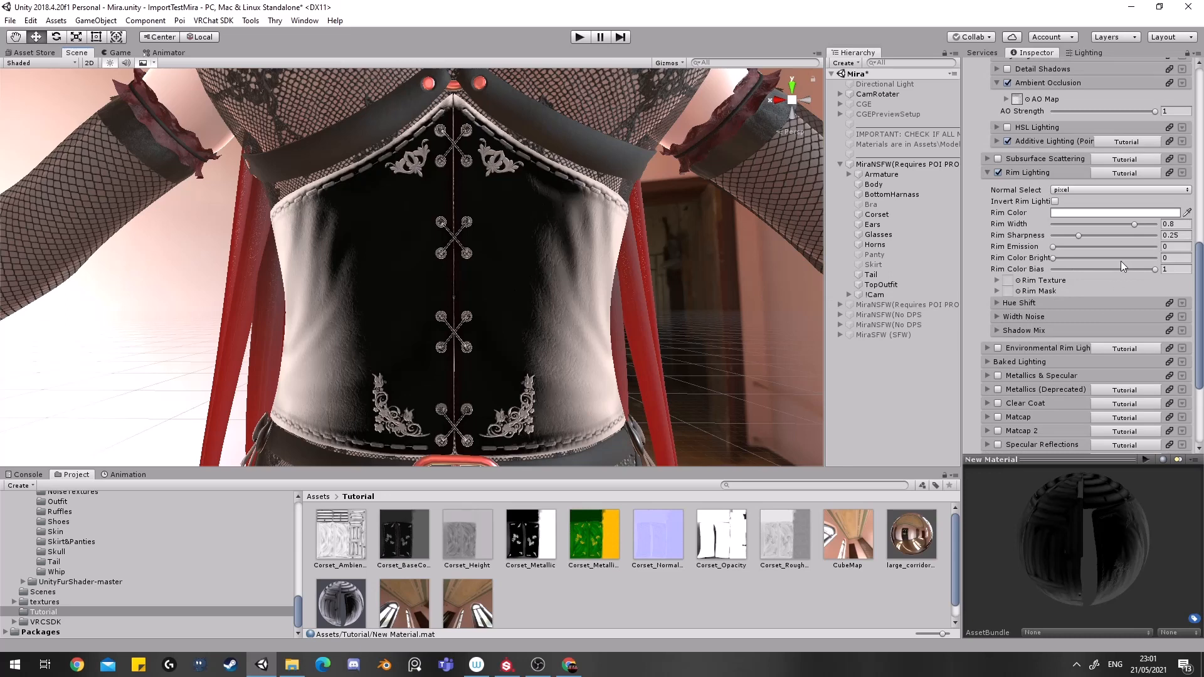
pyautogui.moveTo(1078, 237); pyautogui.dragTo(1047, 237)
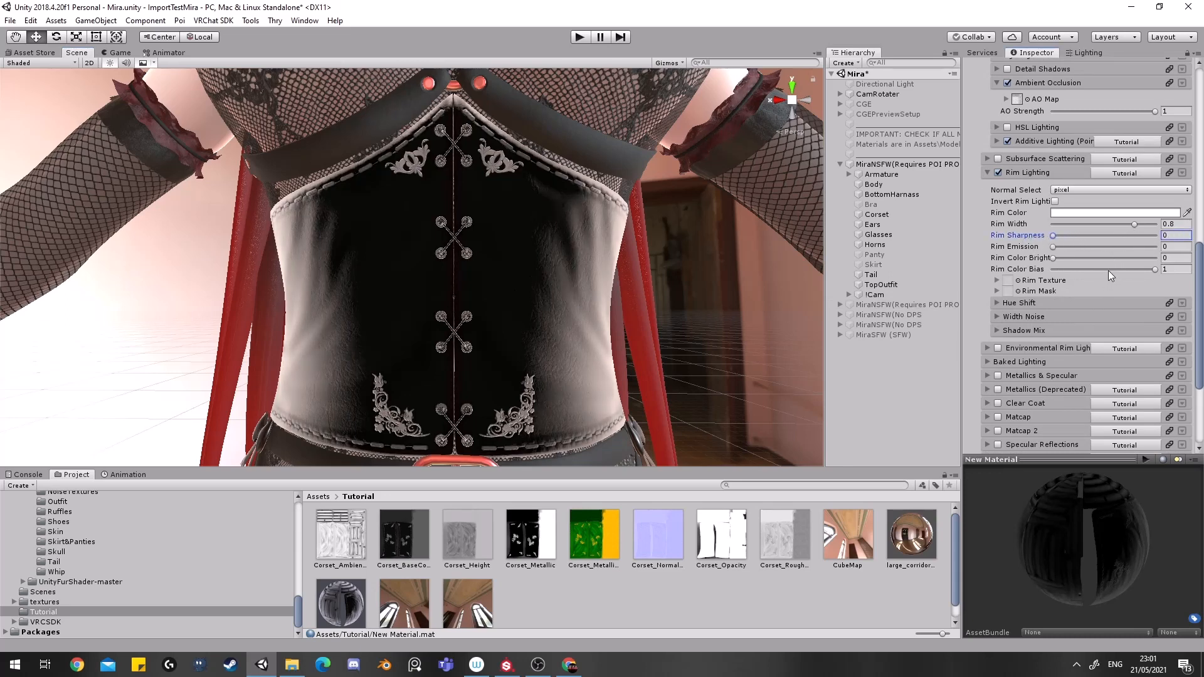
pyautogui.moveTo(1108, 270); pyautogui.dragTo(1057, 272)
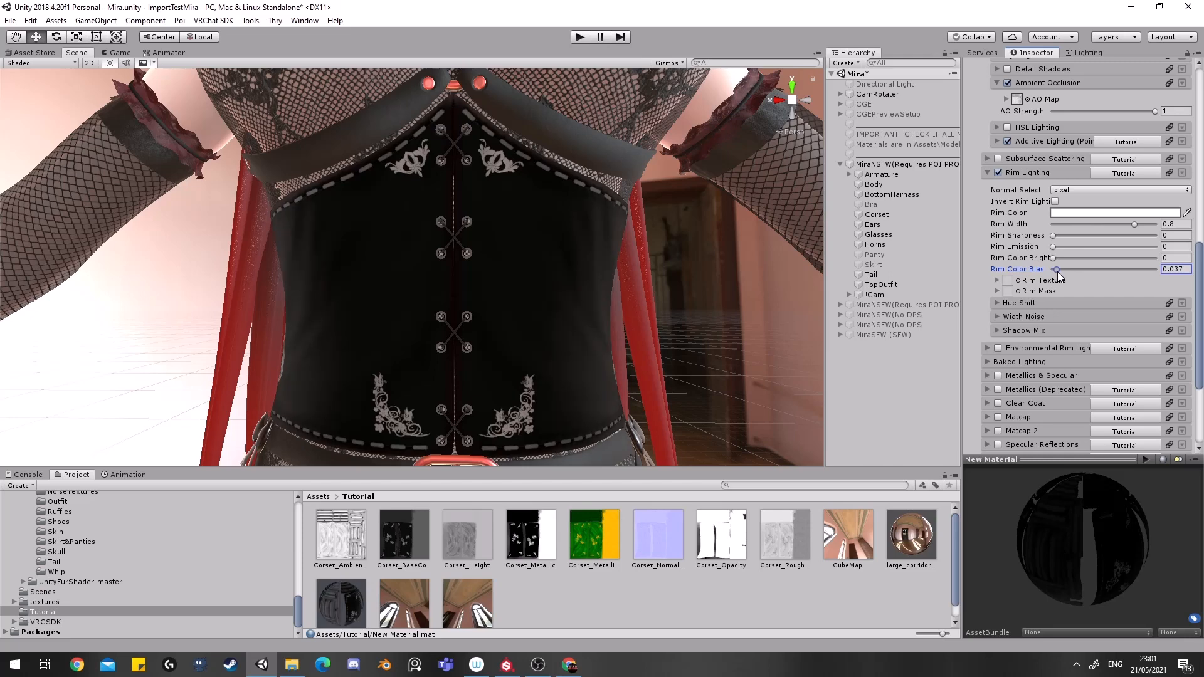
pyautogui.moveTo(1111, 224)
pyautogui.mouseDown()
pyautogui.moveTo(1141, 229)
pyautogui.moveTo(1115, 235)
pyautogui.mouseUp()
pyautogui.moveTo(1057, 270); pyautogui.dragTo(1060, 273)
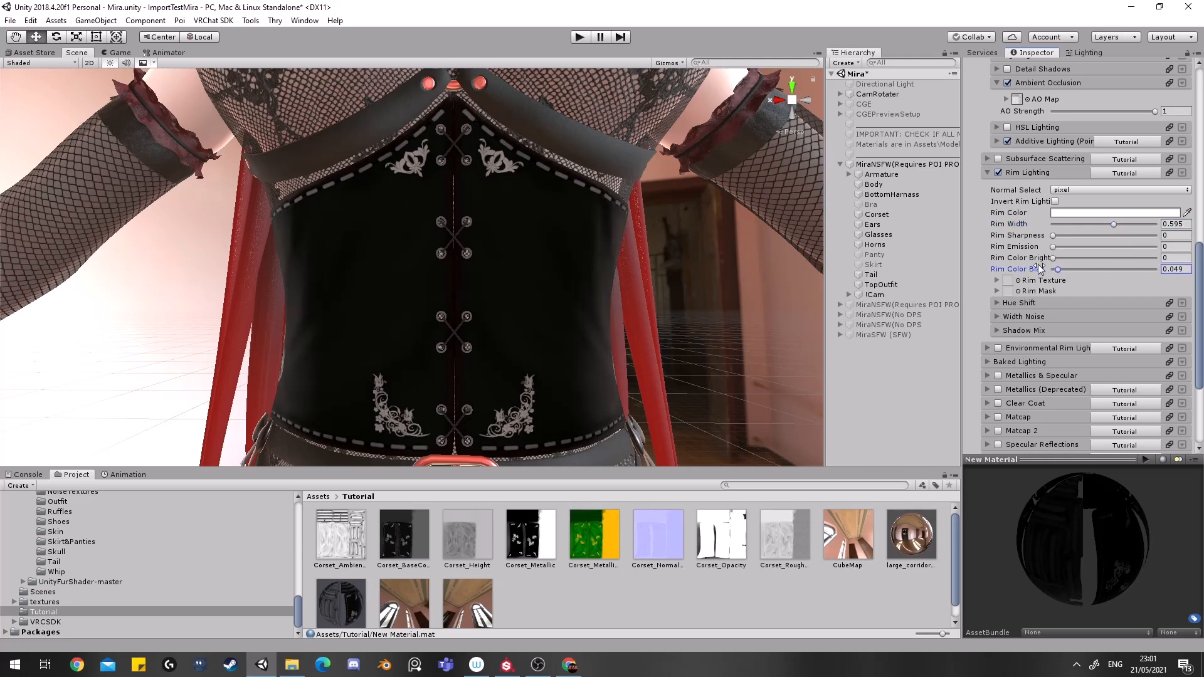
# Set the Rim Color to a slightly darker light grey and check the rim lighting on the corset.
pyautogui.moveTo(731, 252); pyautogui.dragTo(506, 212, button='middle')
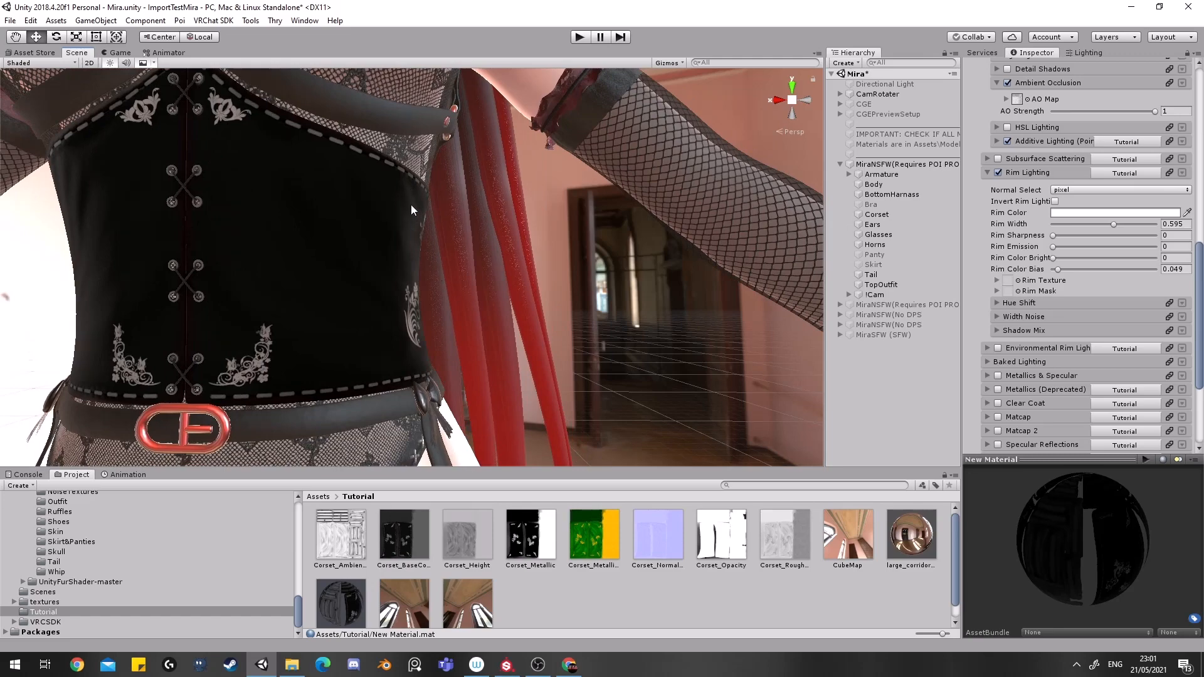
pyautogui.moveTo(411, 205); pyautogui.dragTo(370, 203, button='middle')
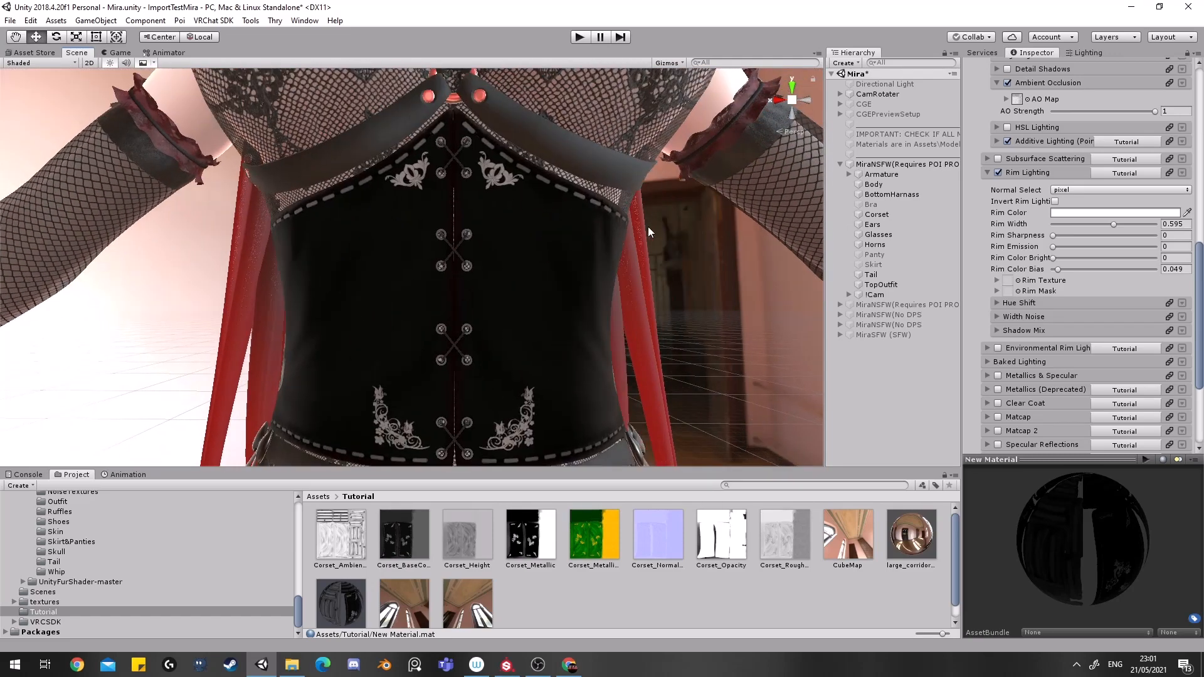
pyautogui.moveTo(809, 254); pyautogui.dragTo(728, 220, button='middle')
pyautogui.moveTo(219, 183); pyautogui.dragTo(359, 198, button='middle')
pyautogui.keyDown('alt'); pyautogui.moveTo(375, 238); pyautogui.dragTo(227, 224); pyautogui.keyUp('alt')
pyautogui.click(1091, 212)
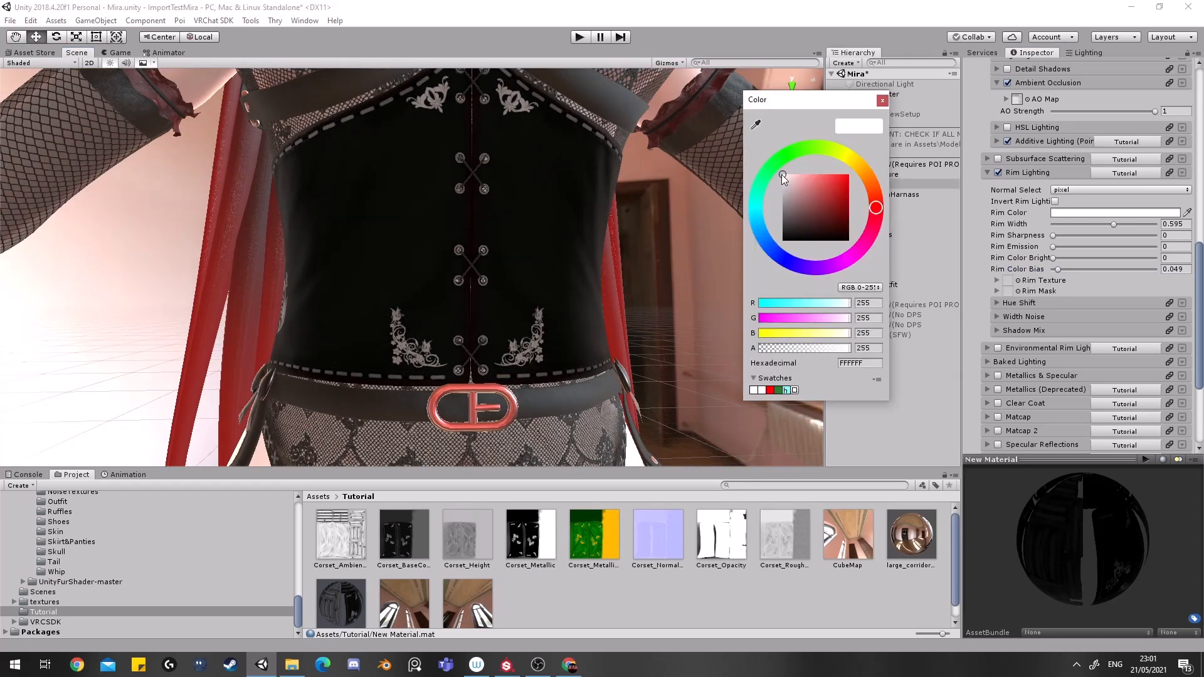
pyautogui.moveTo(780, 185); pyautogui.dragTo(743, 187)
pyautogui.moveTo(543, 190); pyautogui.dragTo(486, 204, button='middle')
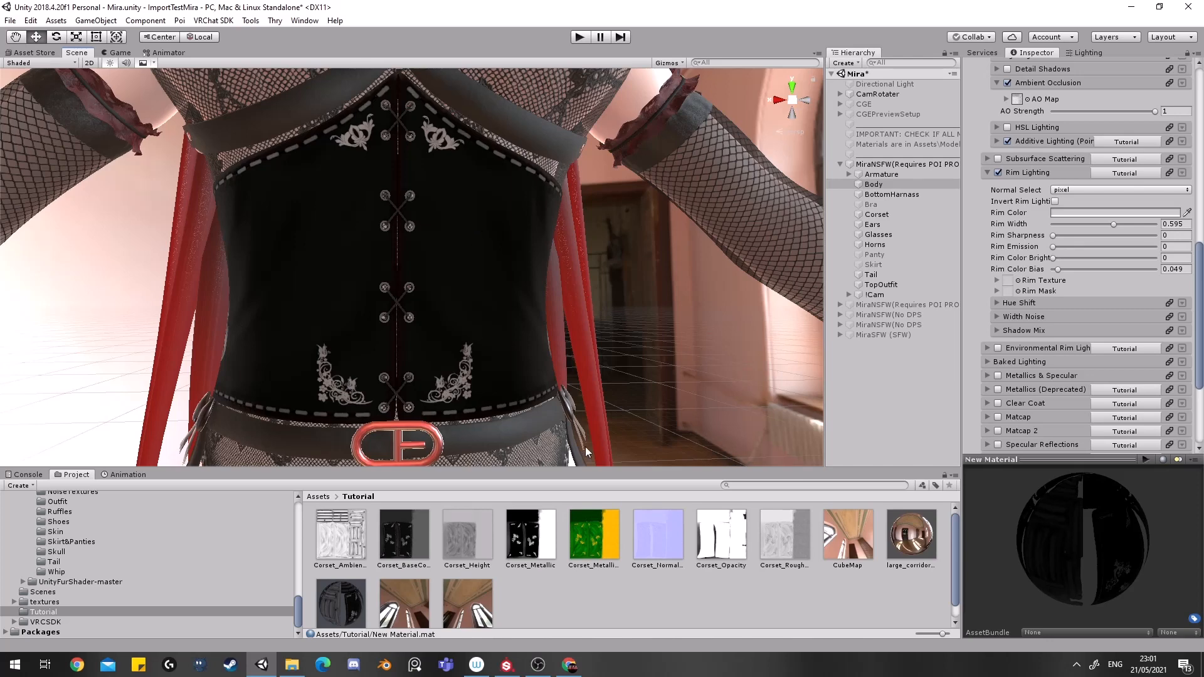
pyautogui.moveTo(558, 389); pyautogui.dragTo(576, 381, button='middle')
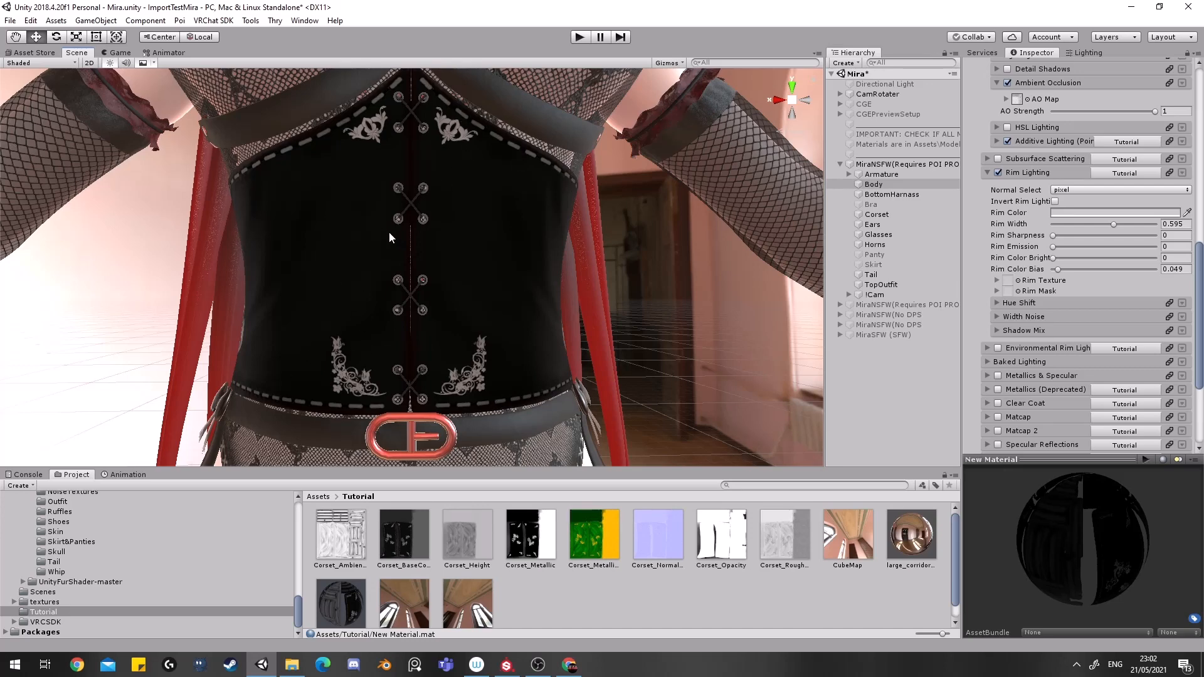
# Enable Environmental Rim Lighting on the material and set its Blur to 0.368.
pyautogui.click(987, 173)
pyautogui.click(987, 195)
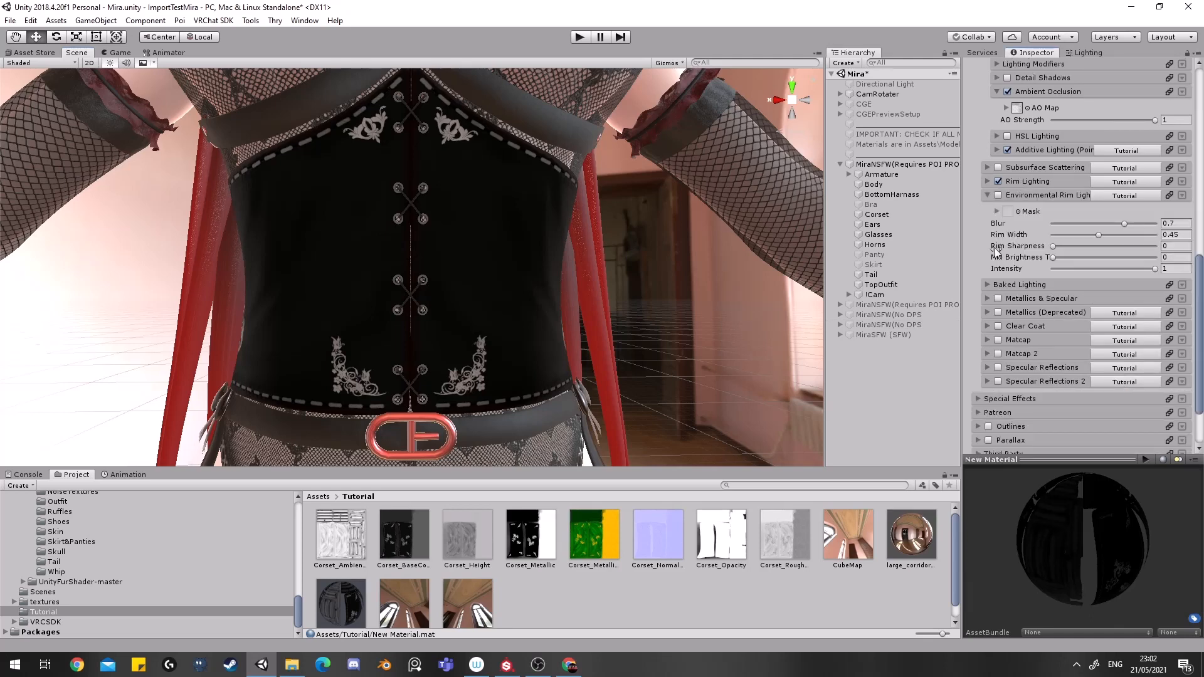
pyautogui.click(997, 195)
pyautogui.click(1095, 223)
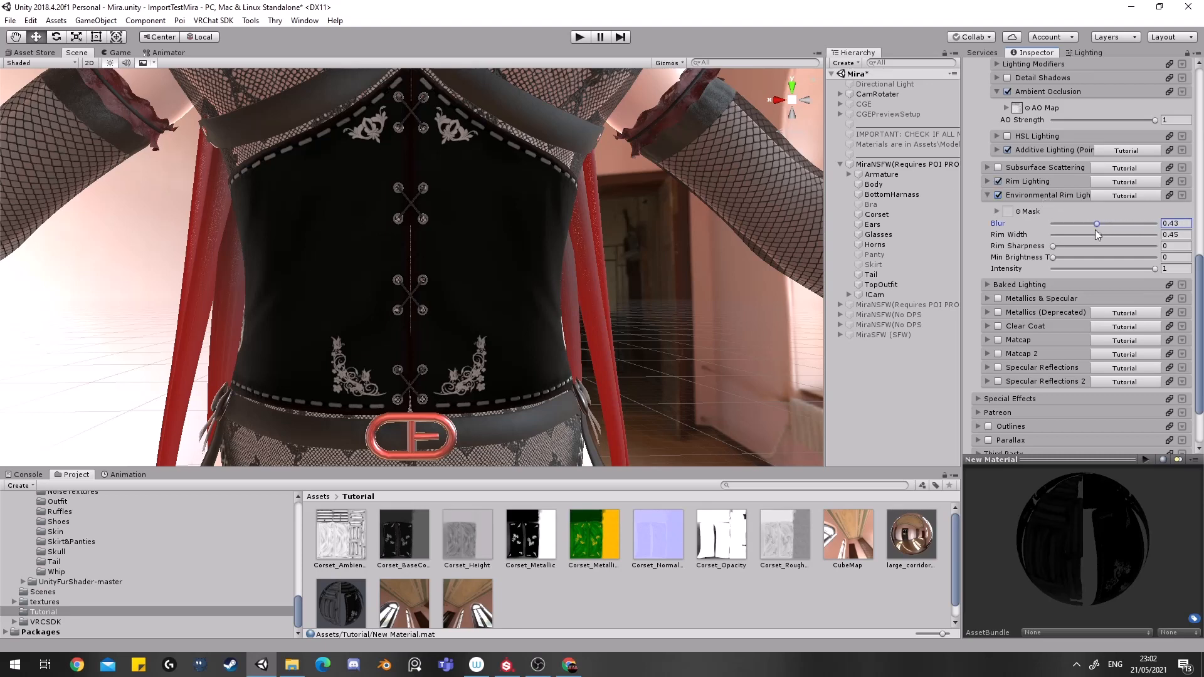
pyautogui.moveTo(1096, 230)
pyautogui.mouseDown()
pyautogui.moveTo(1080, 232)
pyautogui.moveTo(1106, 232)
pyautogui.moveTo(1091, 231)
pyautogui.mouseUp()
# Check the corset's edges with the environmental rim Blur at 0, and set the Blur to 0.399.
pyautogui.keyDown('alt'); pyautogui.moveTo(383, 249); pyautogui.dragTo(291, 253); pyautogui.keyUp('alt')
pyautogui.scroll(-5, 589, 380)
pyautogui.scroll(5, 592, 377)
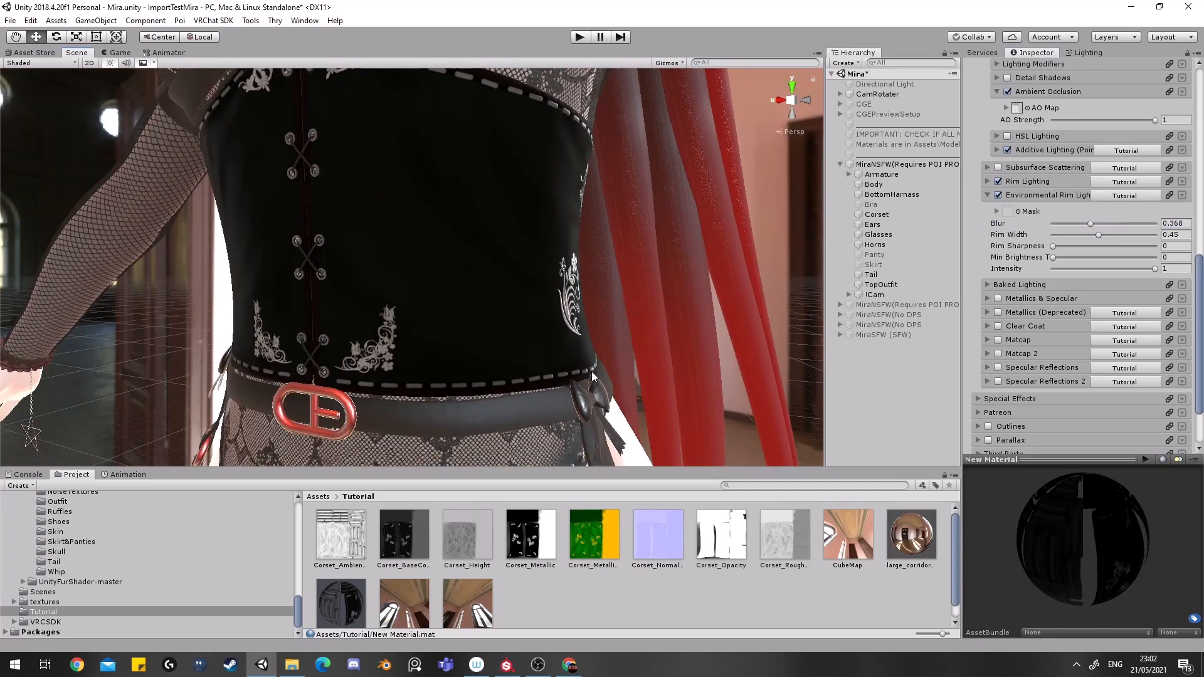
pyautogui.moveTo(1096, 221); pyautogui.dragTo(1003, 244)
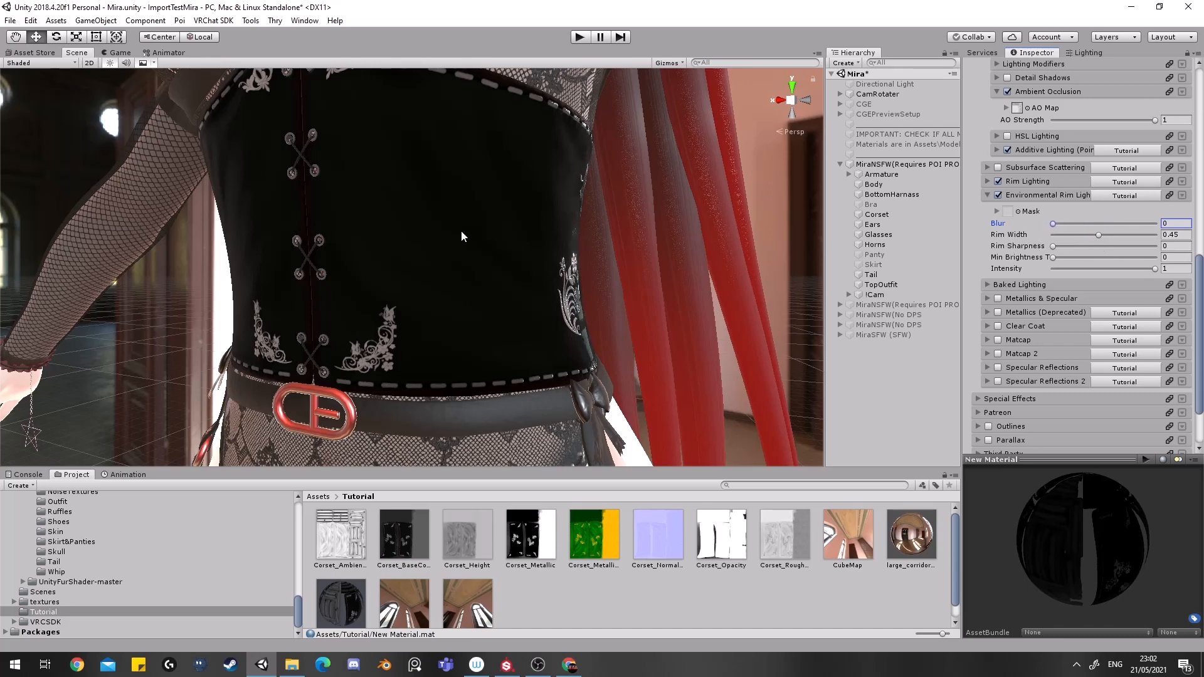
pyautogui.keyDown('alt'); pyautogui.moveTo(463, 236); pyautogui.dragTo(645, 322); pyautogui.keyUp('alt')
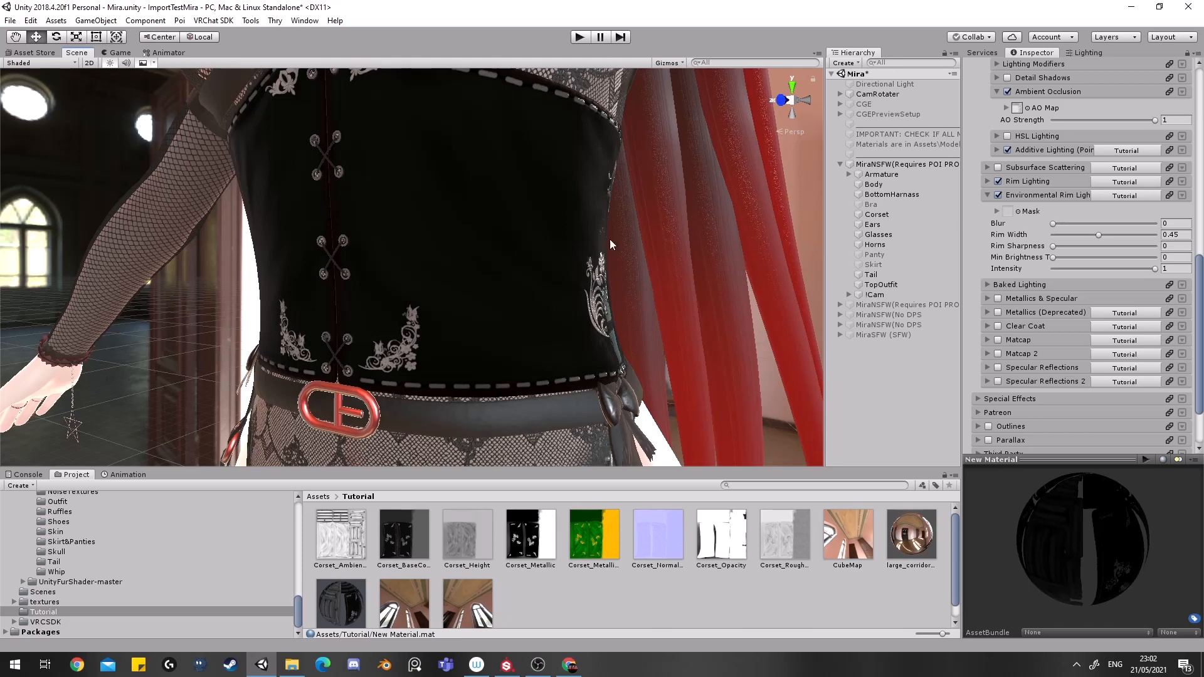
pyautogui.moveTo(1054, 223); pyautogui.dragTo(1094, 227)
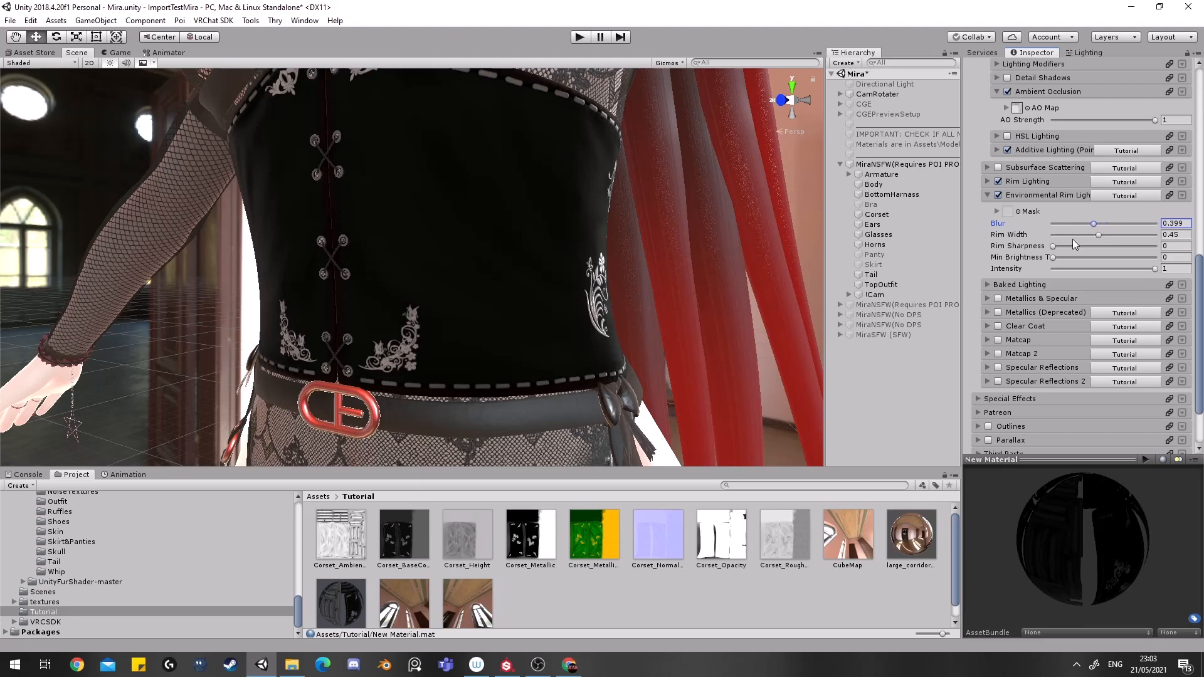
# Set the environmental Rim Width to 0.573 and check the corset from the side and front.
pyautogui.moveTo(1107, 234); pyautogui.dragTo(1025, 254)
pyautogui.moveTo(520, 261); pyautogui.dragTo(709, 295, button='middle')
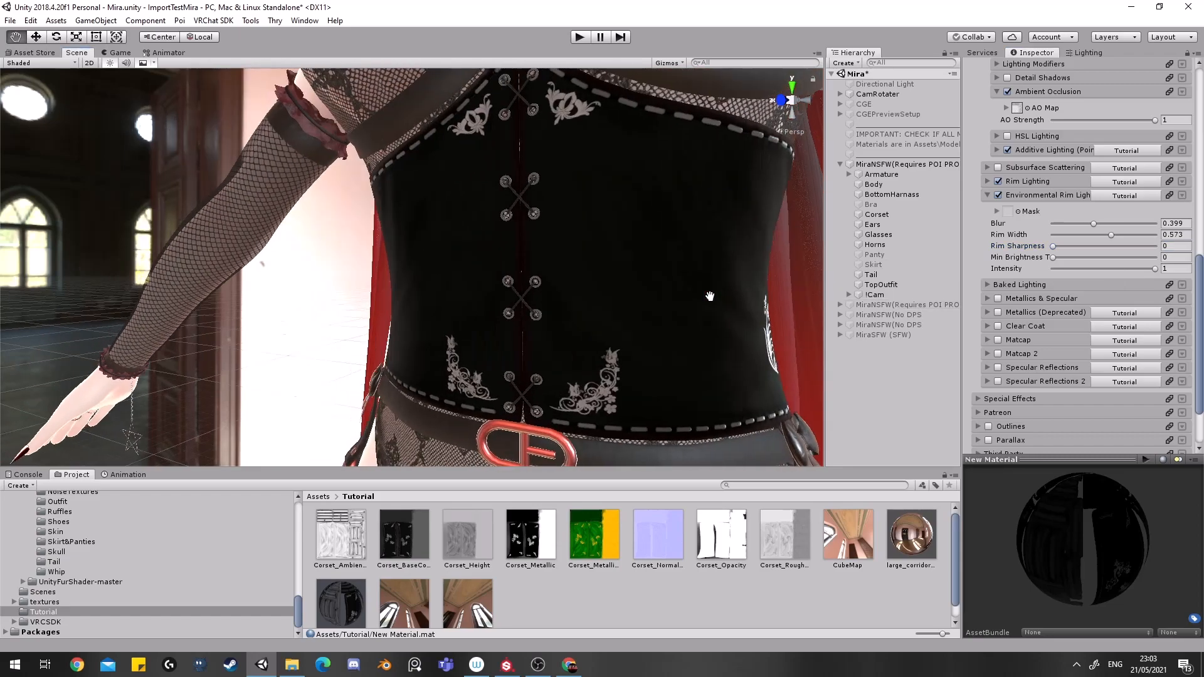
pyautogui.keyDown('alt'); pyautogui.moveTo(710, 295); pyautogui.dragTo(890, 293); pyautogui.keyUp('alt')
pyautogui.moveTo(392, 263); pyautogui.dragTo(506, 264, button='middle')
pyautogui.moveTo(583, 236); pyautogui.dragTo(583, 276, button='middle')
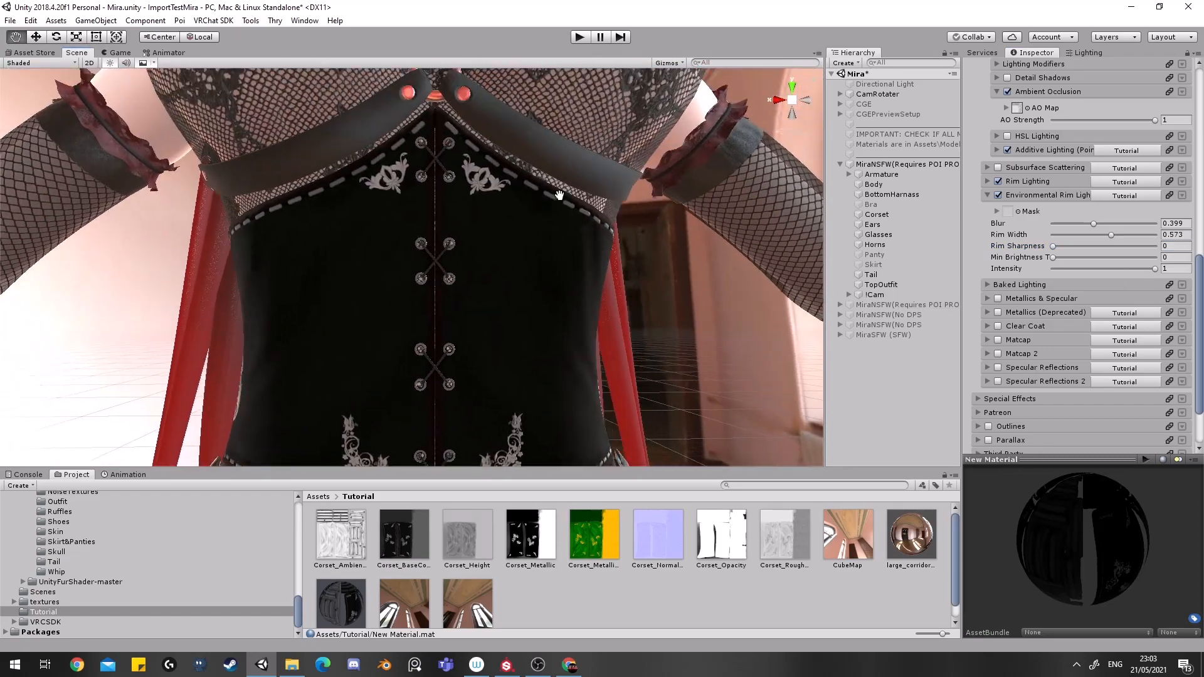
pyautogui.moveTo(558, 190)
pyautogui.mouseDown(button='middle')
pyautogui.moveTo(570, 258)
pyautogui.moveTo(567, 207)
pyautogui.mouseUp(button='middle')
pyautogui.moveTo(574, 292); pyautogui.dragTo(564, 188, button='middle')
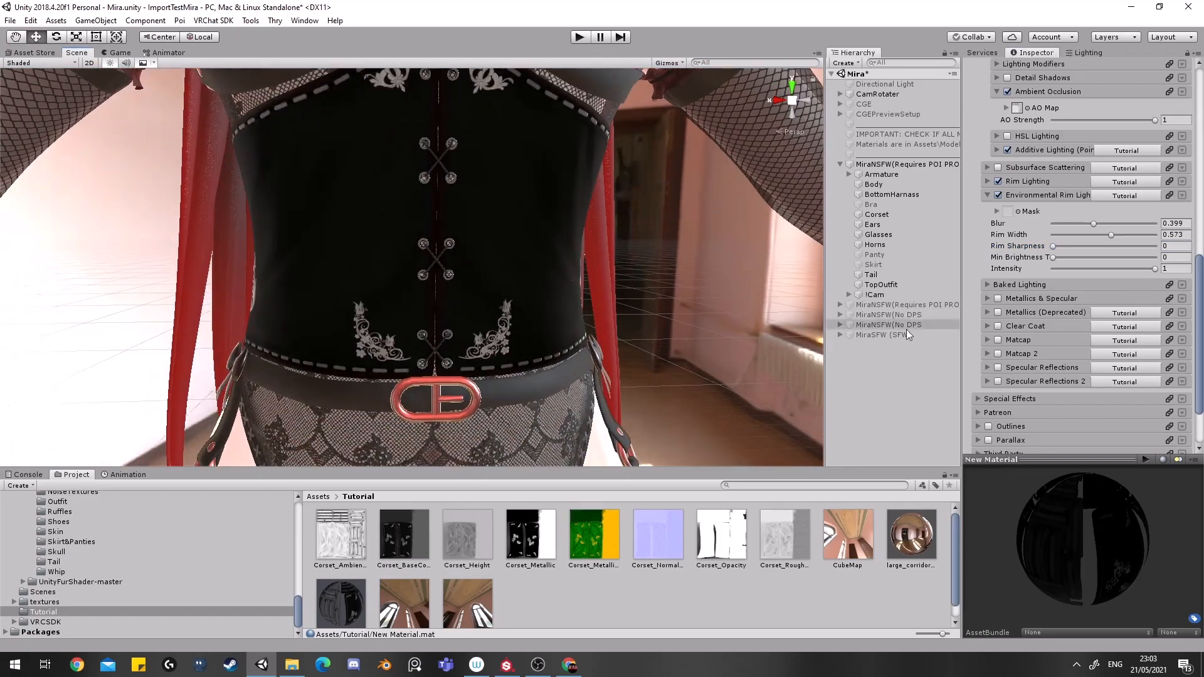
# Enable Metallics (Deprecated) and assign the Corset_Metallic texture as both the RGB Tint A Mask and the Metallic Map.
pyautogui.scroll(-2, 1017, 307)
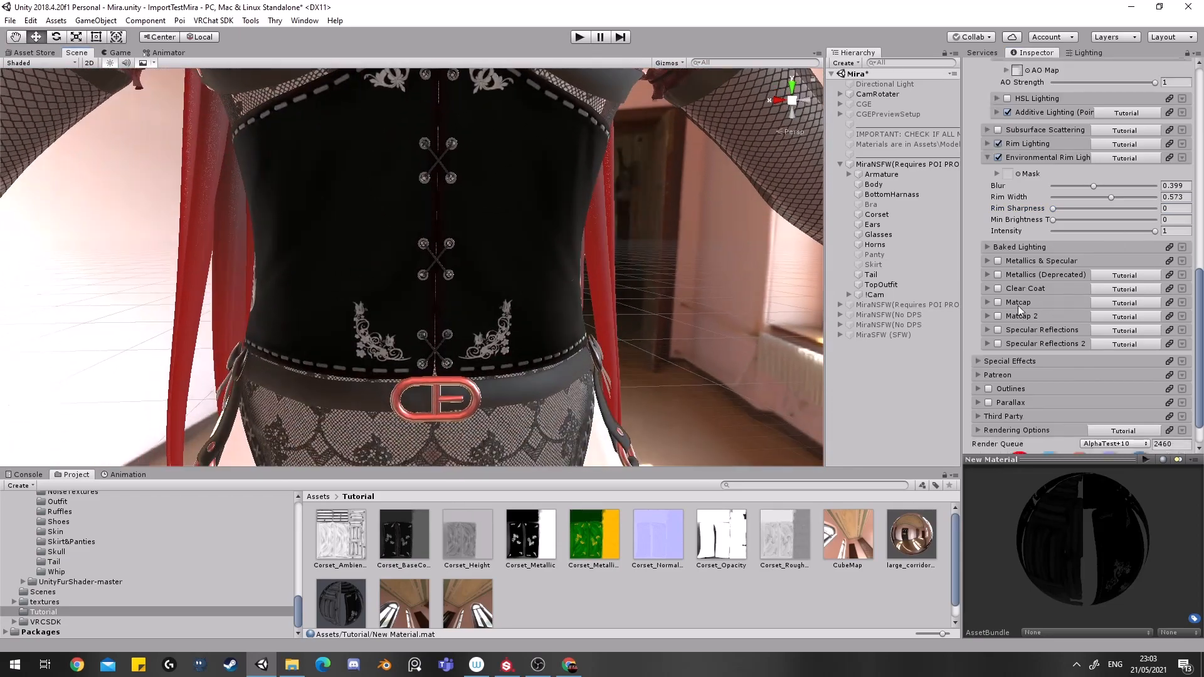
pyautogui.click(987, 276)
pyautogui.click(988, 262)
pyautogui.scroll(-6, 1028, 302)
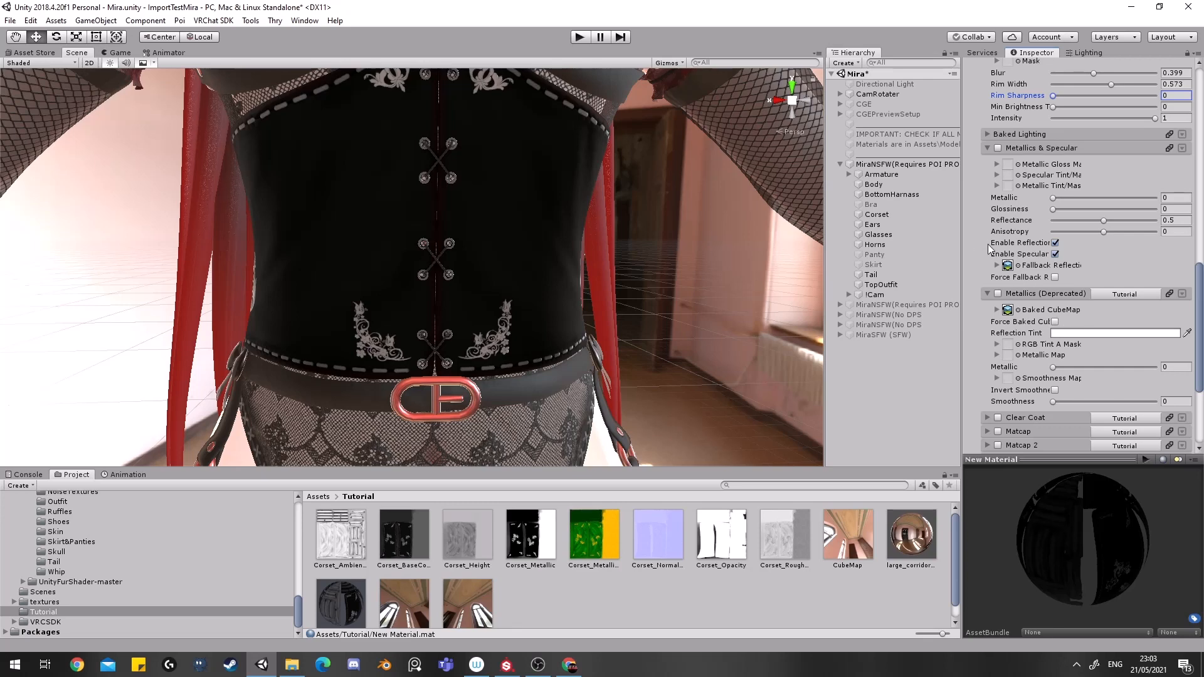
pyautogui.scroll(-2, 989, 243)
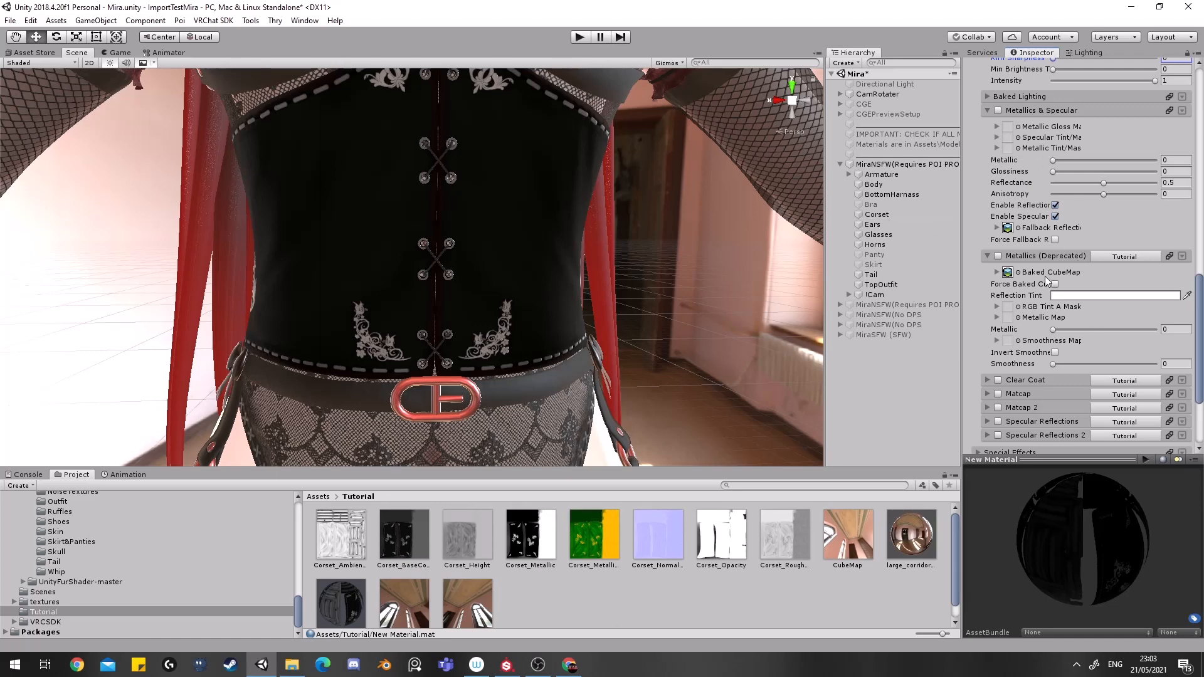
pyautogui.click(1000, 256)
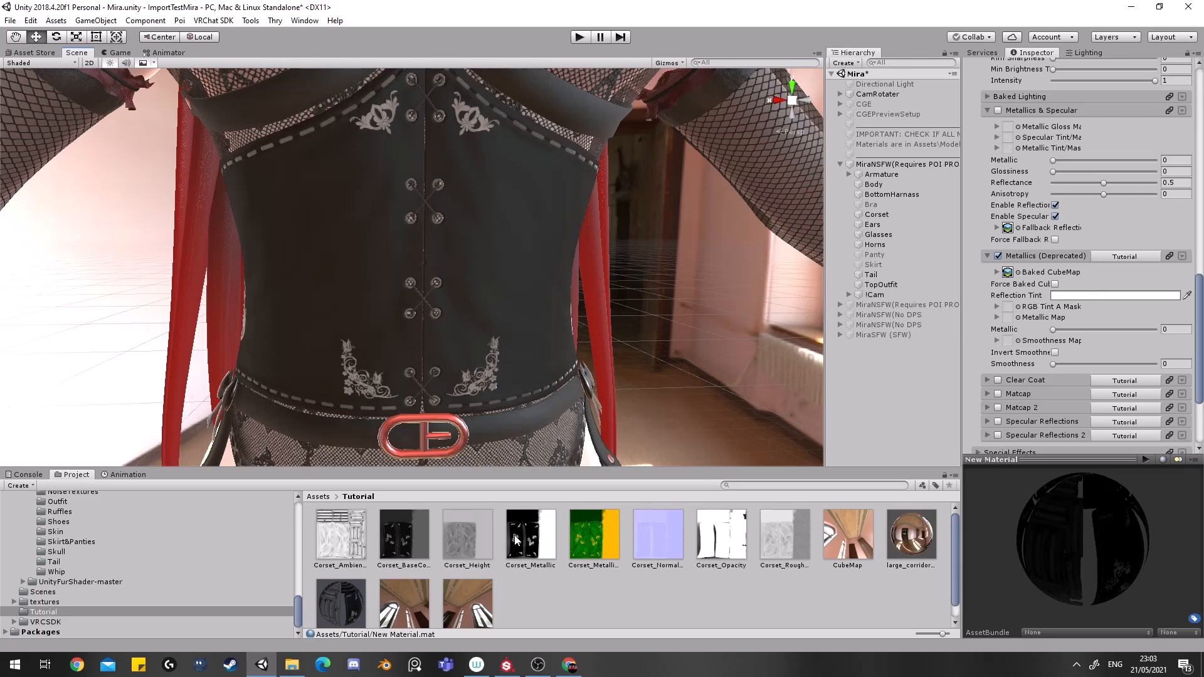
pyautogui.moveTo(519, 547); pyautogui.dragTo(1008, 319)
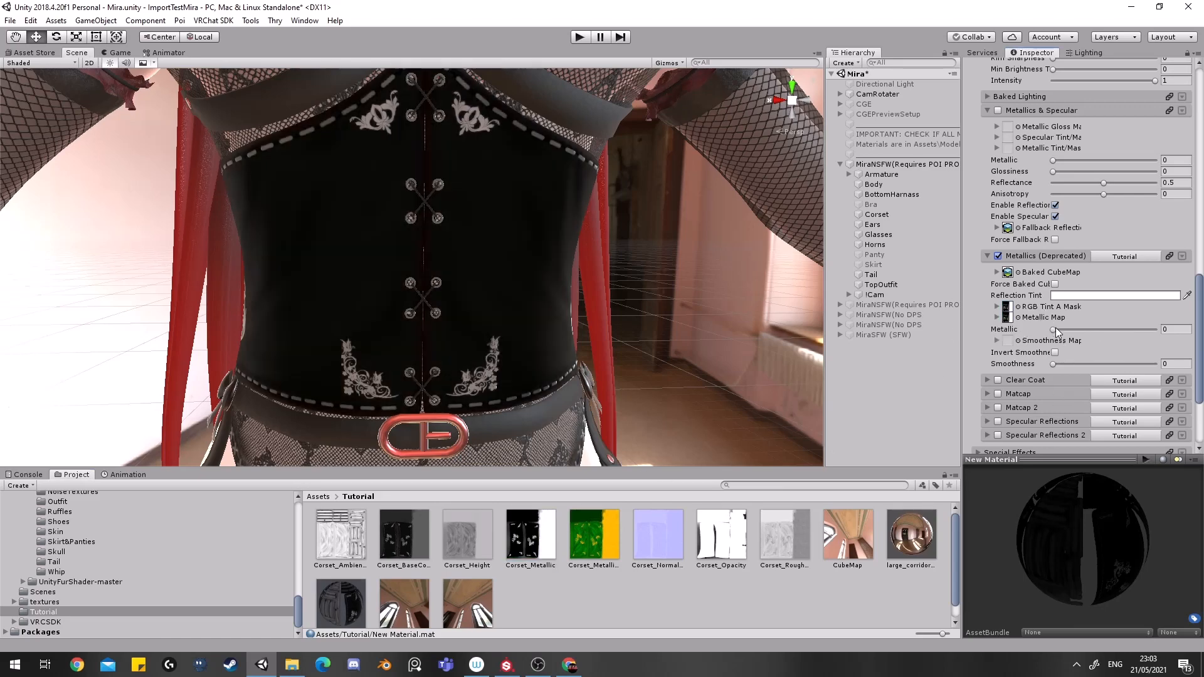
# Set Metallic to 1 and check the corset's floral ornaments and eyelets up close.
pyautogui.moveTo(1055, 327); pyautogui.dragTo(1183, 318)
pyautogui.moveTo(376, 217); pyautogui.dragTo(565, 209, button='right')
pyautogui.moveTo(565, 210); pyautogui.dragTo(599, 205, button='middle')
pyautogui.keyDown('alt'); pyautogui.moveTo(599, 205); pyautogui.dragTo(84, 124); pyautogui.keyUp('alt')
pyautogui.moveTo(83, 124); pyautogui.dragTo(296, 204, button='middle')
pyautogui.keyDown('alt'); pyautogui.moveTo(296, 204); pyautogui.dragTo(535, 244); pyautogui.keyUp('alt')
pyautogui.moveTo(534, 244); pyautogui.dragTo(438, 195, button='middle')
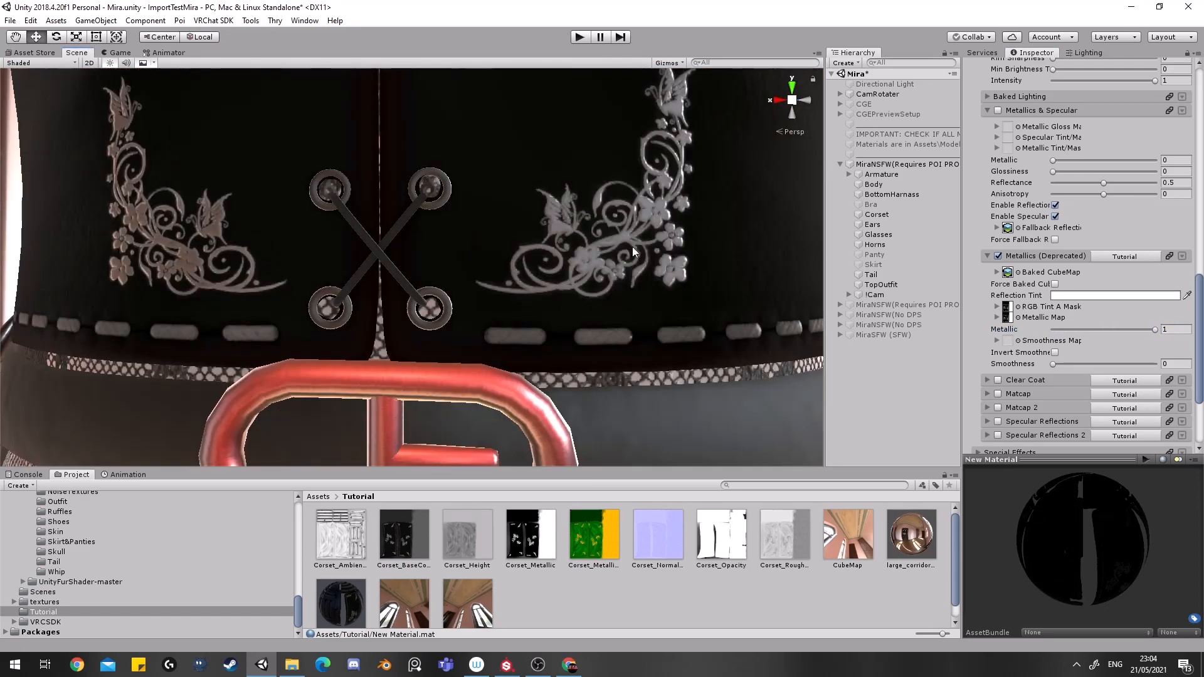
pyautogui.moveTo(1106, 330); pyautogui.dragTo(1160, 333)
# Try the material with the RGB Tint A Mask set to None, and undo the change.
pyautogui.click(1018, 307)
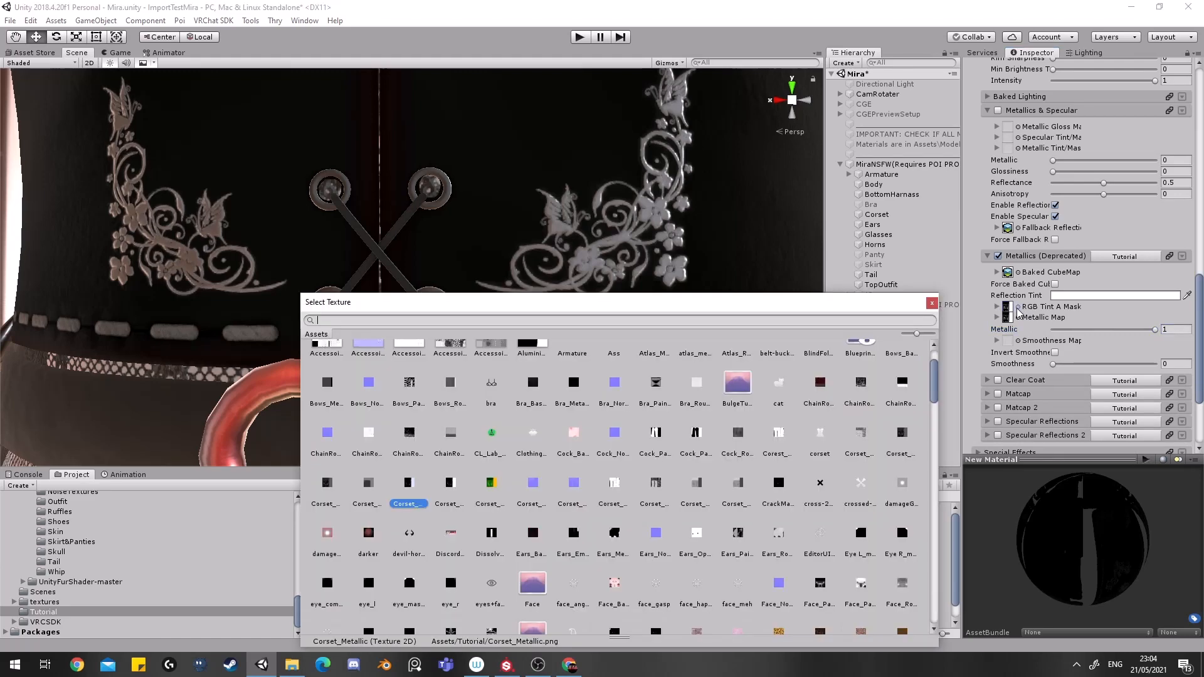
pyautogui.scroll(1, 338, 376)
pyautogui.click(336, 371)
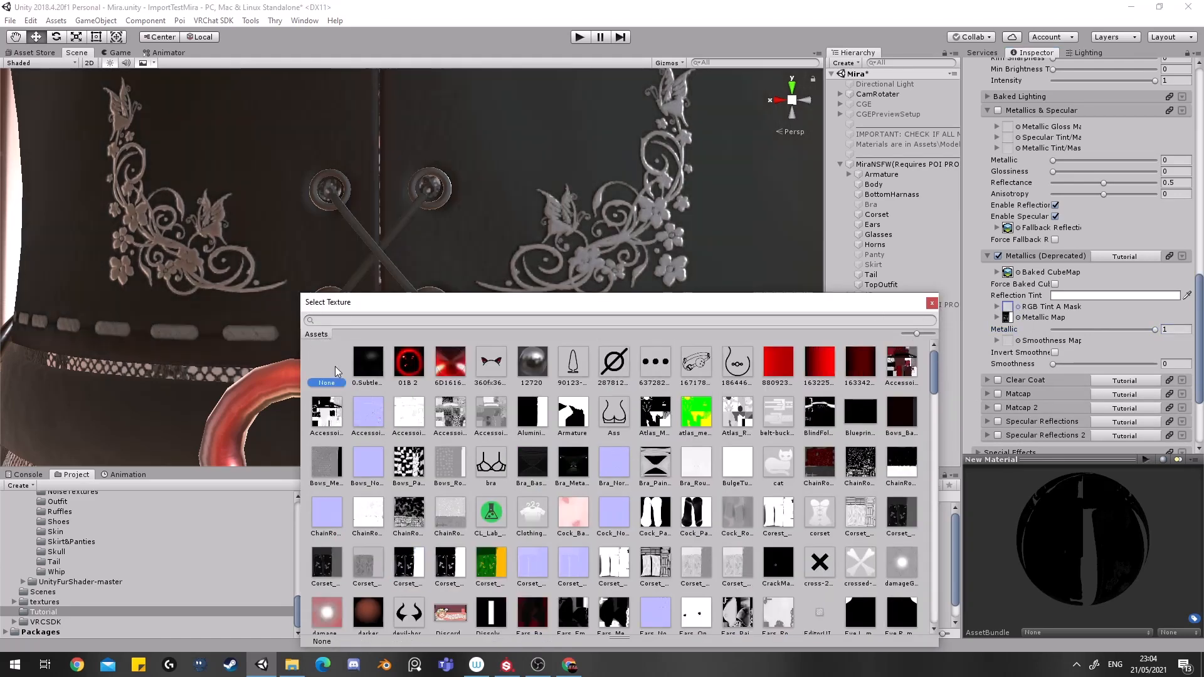
pyautogui.click(931, 303)
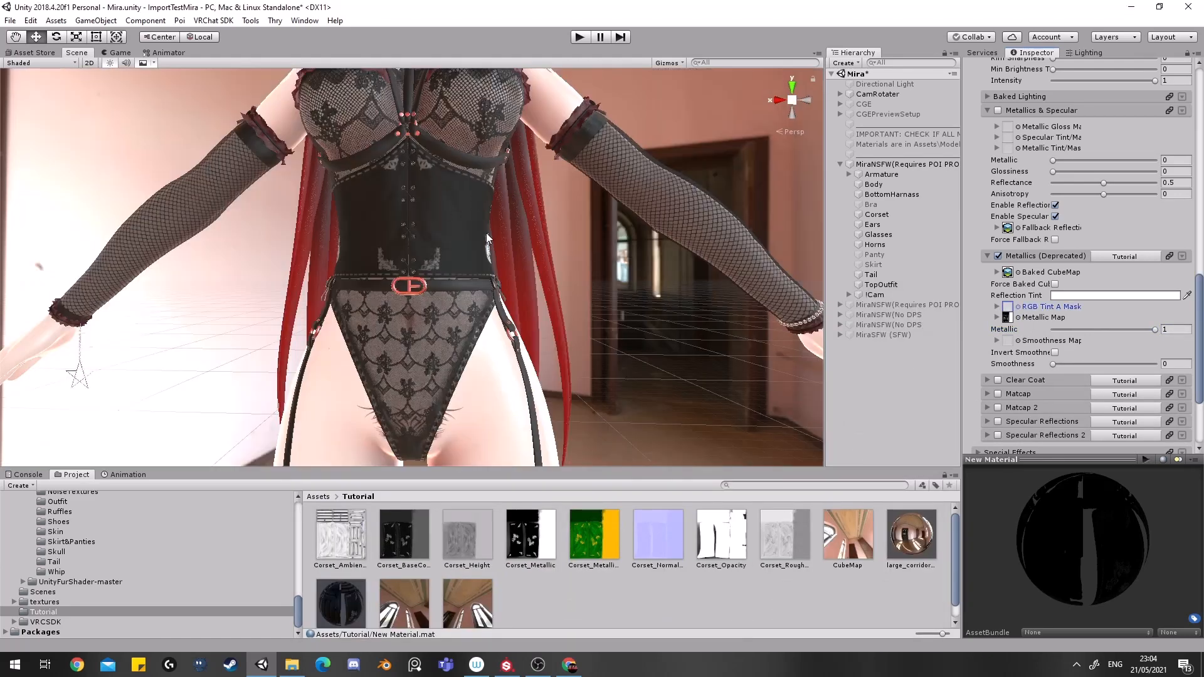
pyautogui.scroll(5, 486, 241)
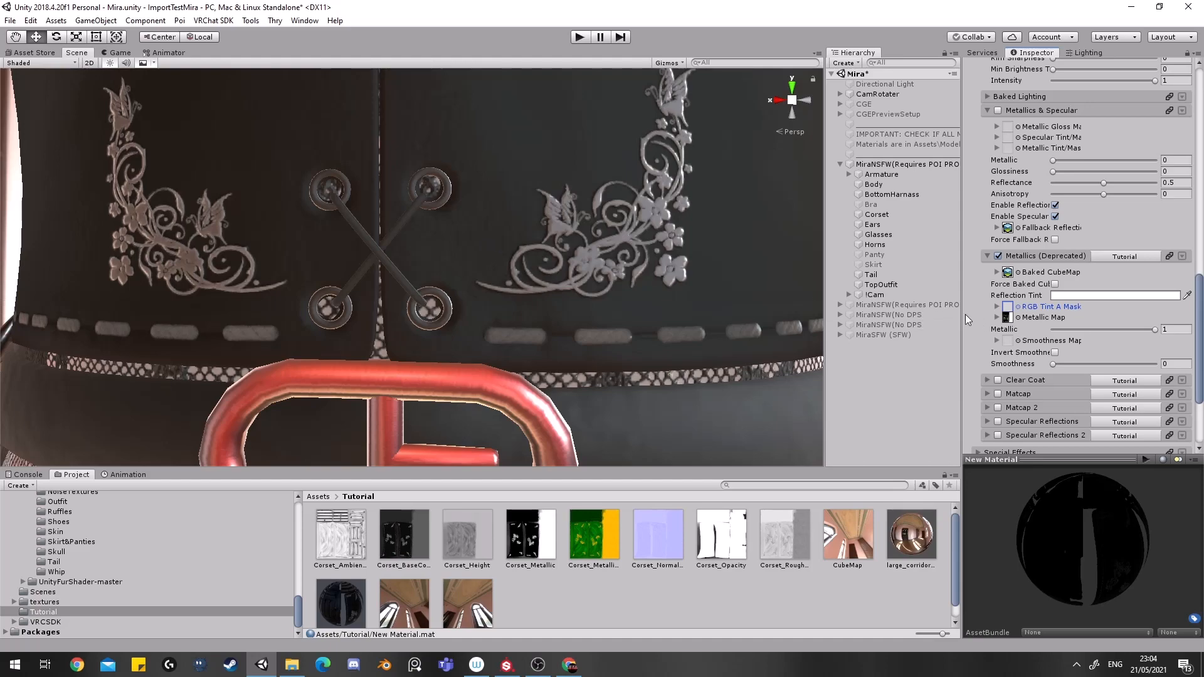
pyautogui.hotkey('ctrl', 'z')
# Examine the metallic reflections on the corset's ornaments and eyelets from different angles and distances.
pyautogui.moveTo(489, 224); pyautogui.dragTo(494, 227, button='middle')
pyautogui.scroll(-3, 494, 227)
pyautogui.moveTo(494, 227); pyautogui.dragTo(418, 215, button='right')
pyautogui.scroll(2, 417, 216)
pyautogui.moveTo(417, 216); pyautogui.dragTo(435, 220, button='middle')
pyautogui.moveTo(453, 220); pyautogui.dragTo(513, 225, button='right')
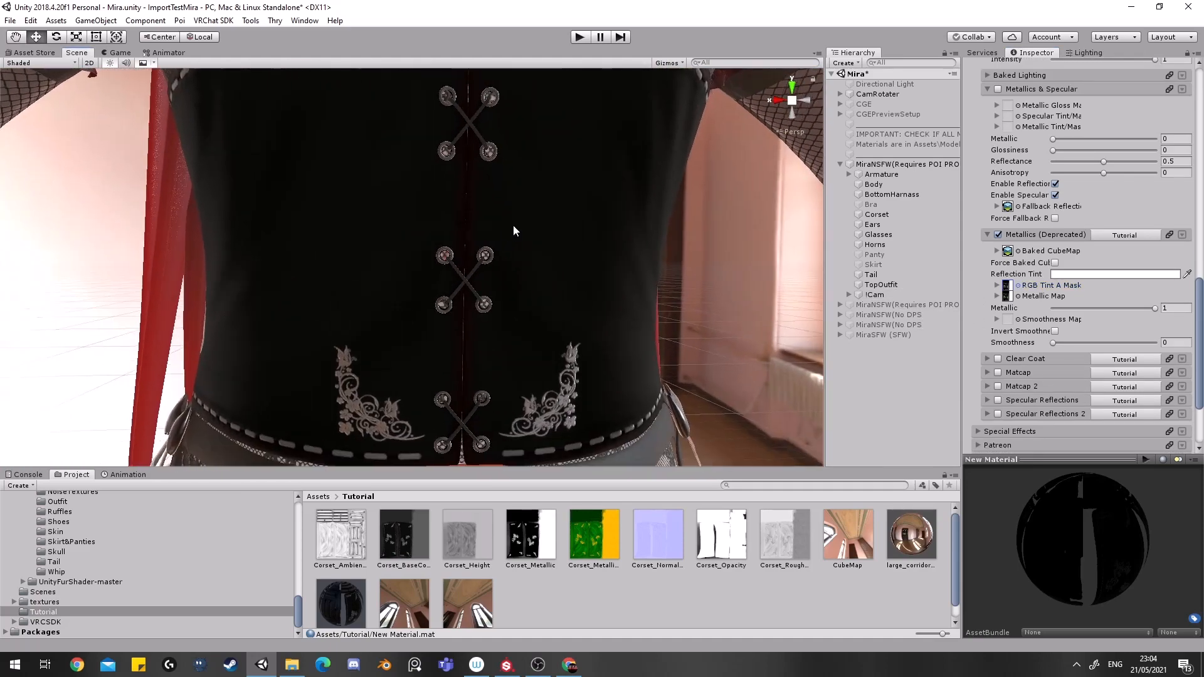
pyautogui.moveTo(513, 225); pyautogui.dragTo(444, 183, button='middle')
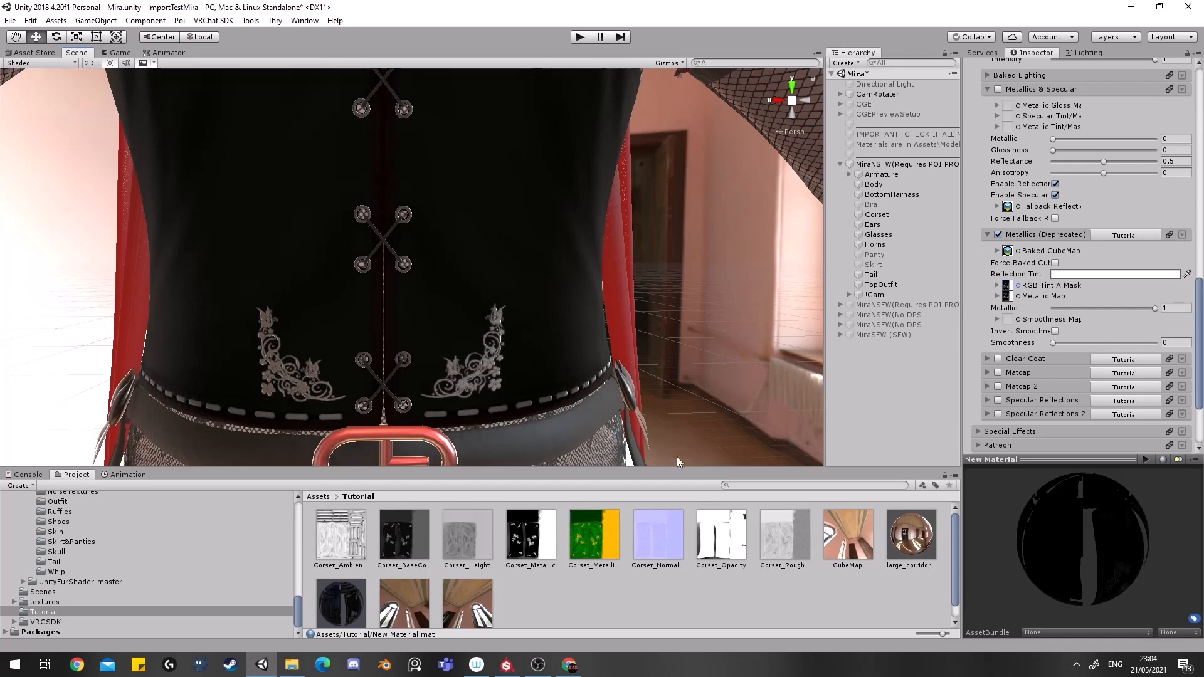
pyautogui.scroll(-1, 511, 536)
pyautogui.scroll(1, 509, 575)
# Assign the corset's roughness texture as the Smoothness Map with Invert Smoothness enabled, and set Smoothness to 0.889.
pyautogui.moveTo(787, 536); pyautogui.dragTo(1007, 320)
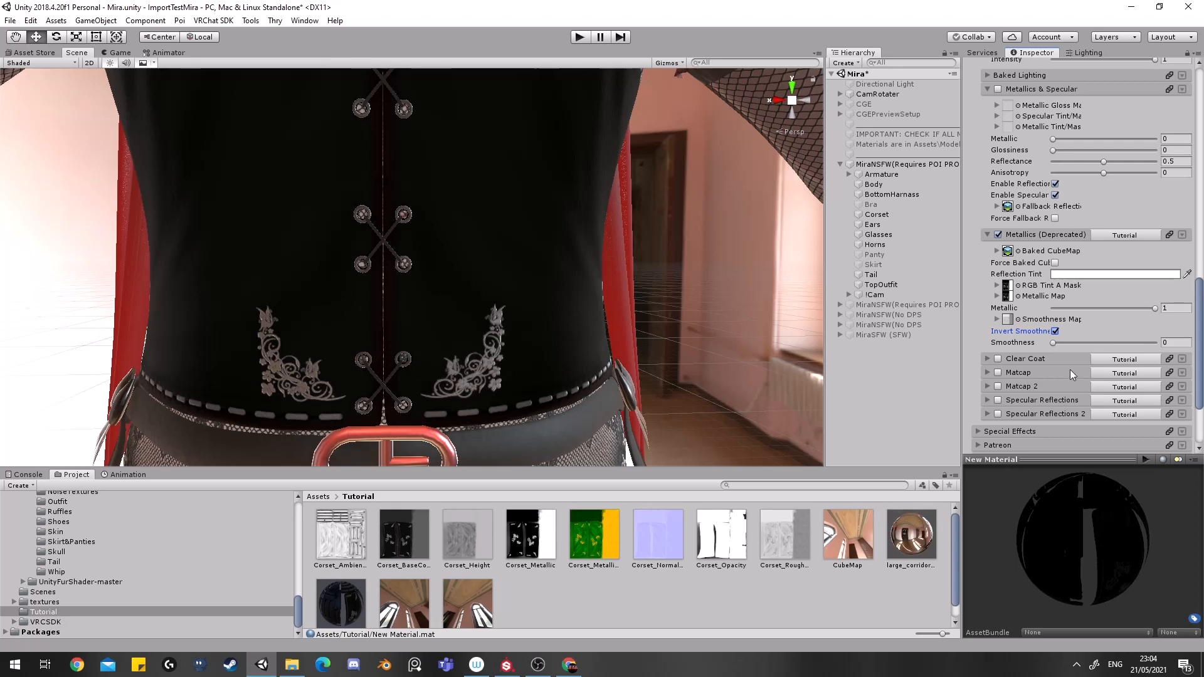
pyautogui.moveTo(1055, 343); pyautogui.dragTo(1144, 333)
pyautogui.moveTo(633, 276); pyautogui.dragTo(749, 250, button='right')
pyautogui.moveTo(345, 287); pyautogui.dragTo(468, 277, button='right')
pyautogui.scroll(-3, 559, 287)
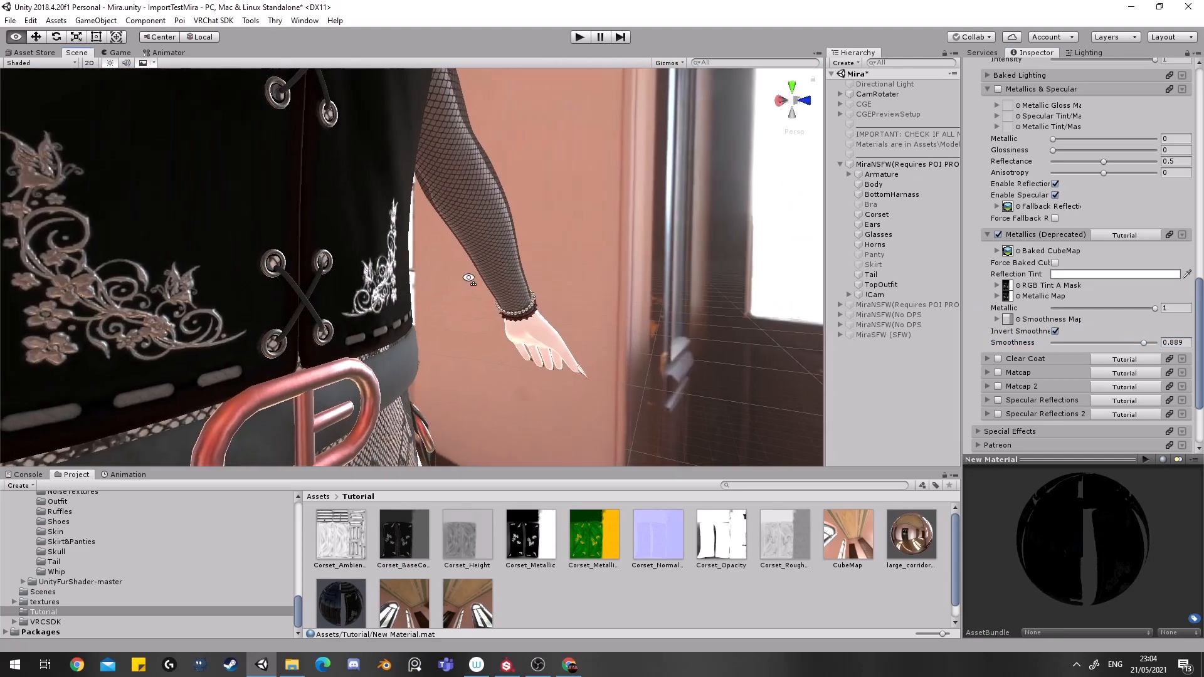
pyautogui.moveTo(468, 276); pyautogui.dragTo(474, 276, button='middle')
pyautogui.moveTo(474, 276); pyautogui.dragTo(417, 264, button='right')
# Raise Smoothness to 1 and check the reflections on the corset's metal details.
pyautogui.moveTo(1128, 343)
pyautogui.mouseDown()
pyautogui.moveTo(1100, 344)
pyautogui.moveTo(1152, 348)
pyautogui.mouseUp()
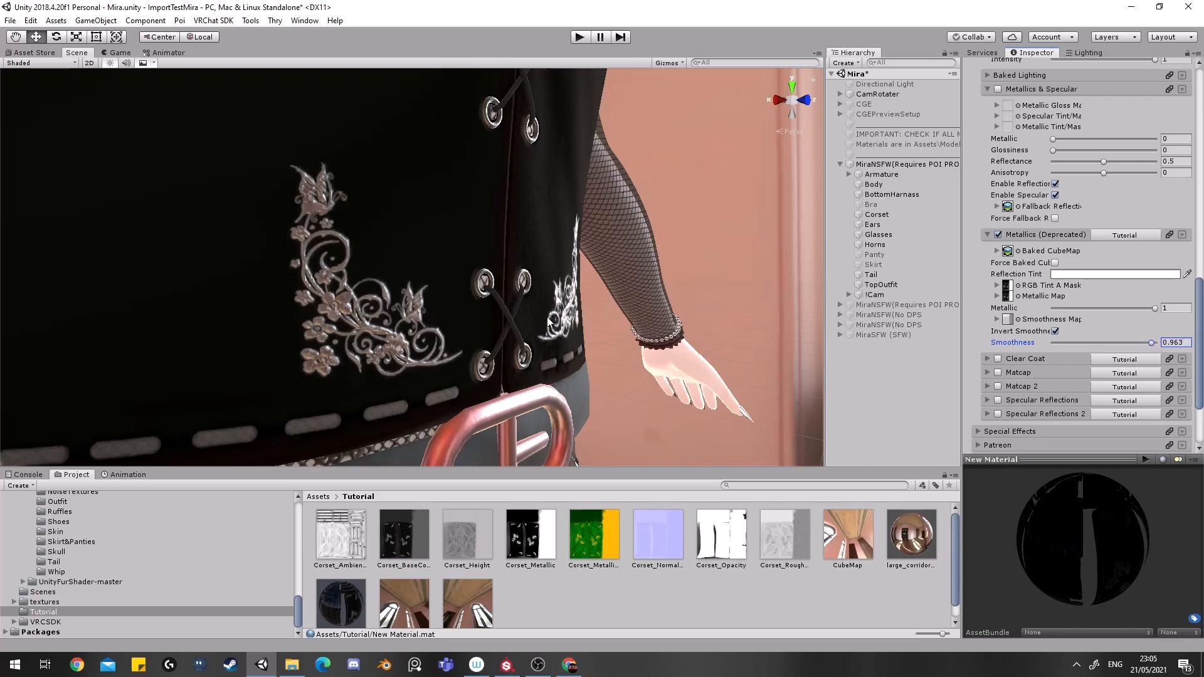
pyautogui.moveTo(547, 317); pyautogui.dragTo(527, 314, button='right')
pyautogui.moveTo(1152, 344); pyautogui.dragTo(1163, 345)
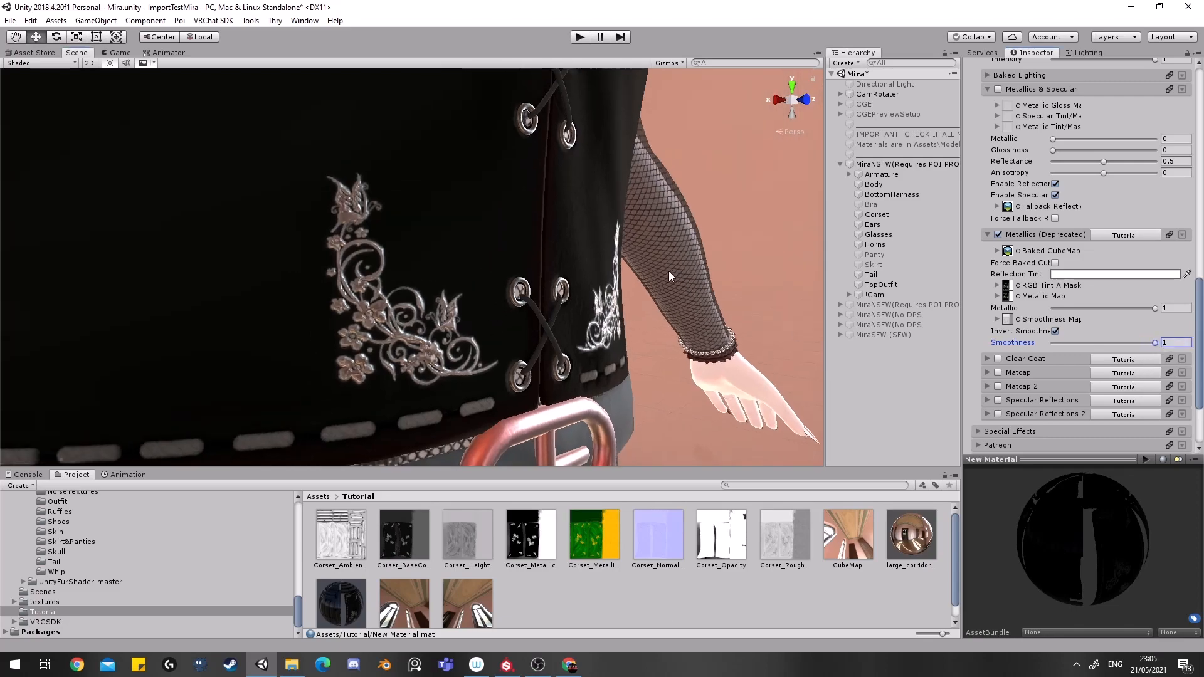
pyautogui.moveTo(668, 271); pyautogui.dragTo(552, 310, button='right')
pyautogui.click(1153, 345)
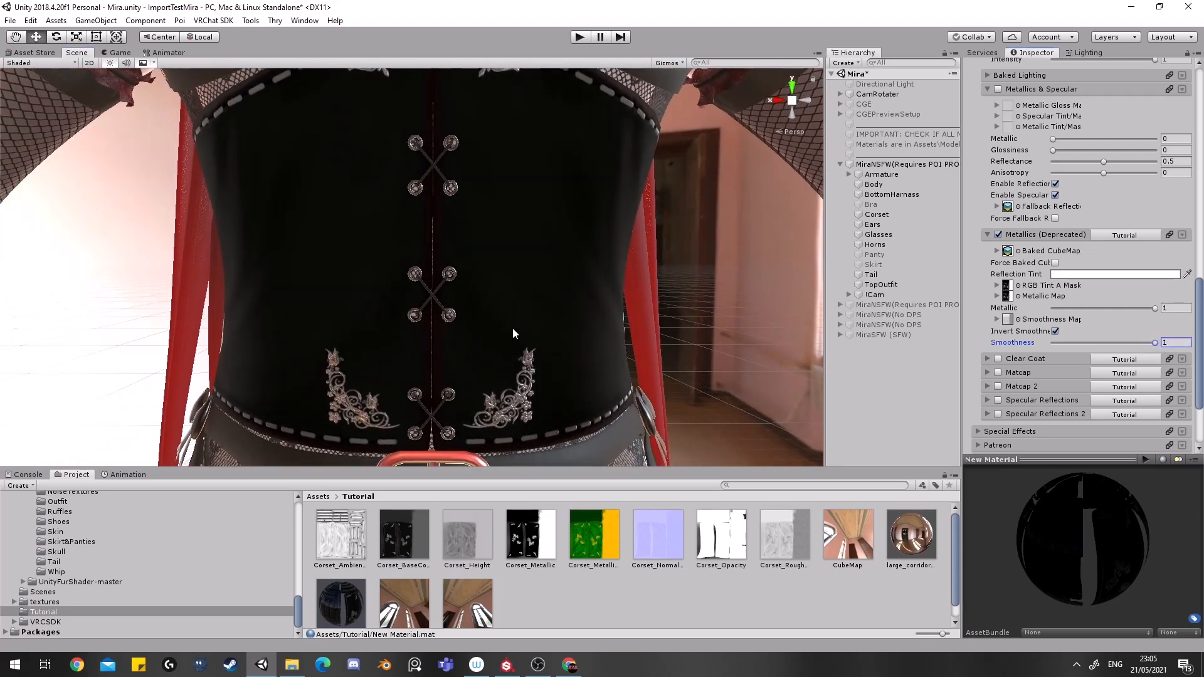
# Switch to Substance Painter and compare its corset preview with the corset in the Unity scene.
pyautogui.click(506, 664)
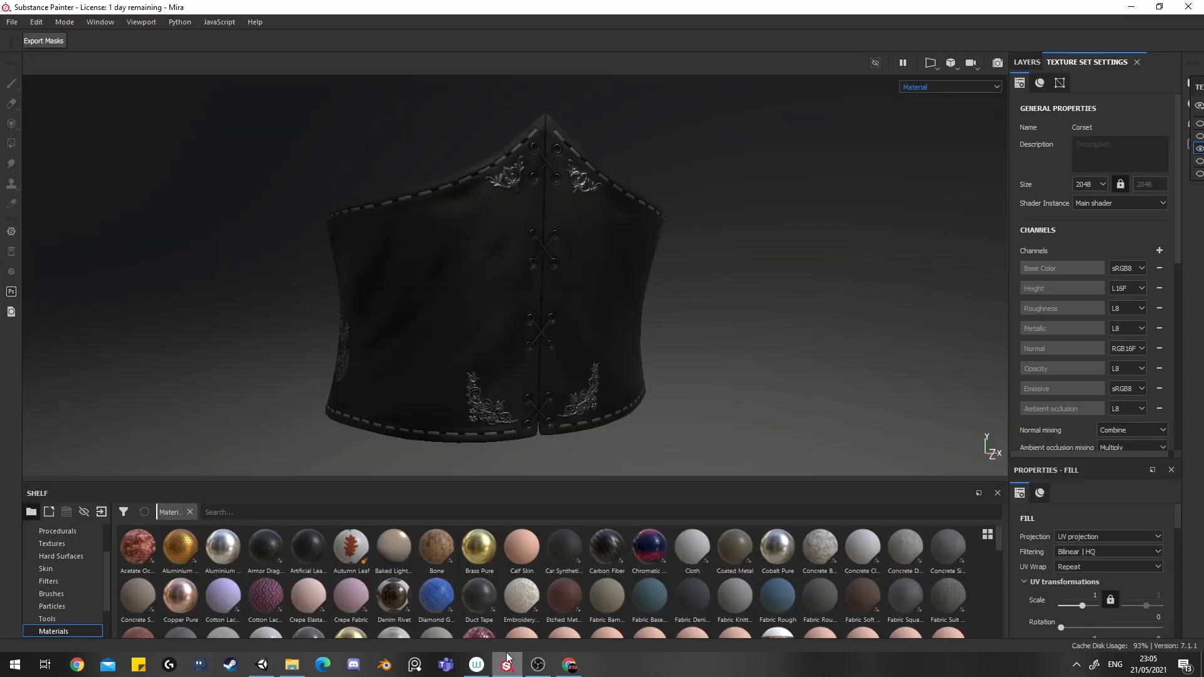
pyautogui.scroll(-1, 558, 391)
pyautogui.scroll(2, 559, 391)
pyautogui.scroll(-1, 572, 372)
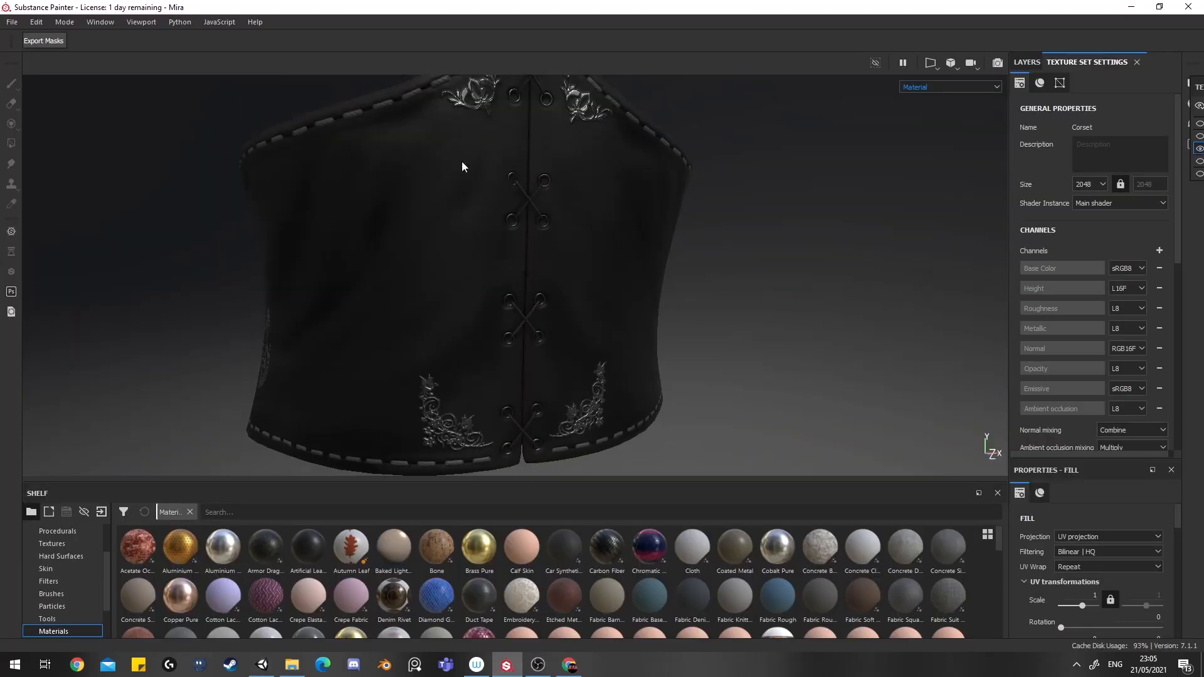
pyautogui.hotkey('alt', 'Tab')
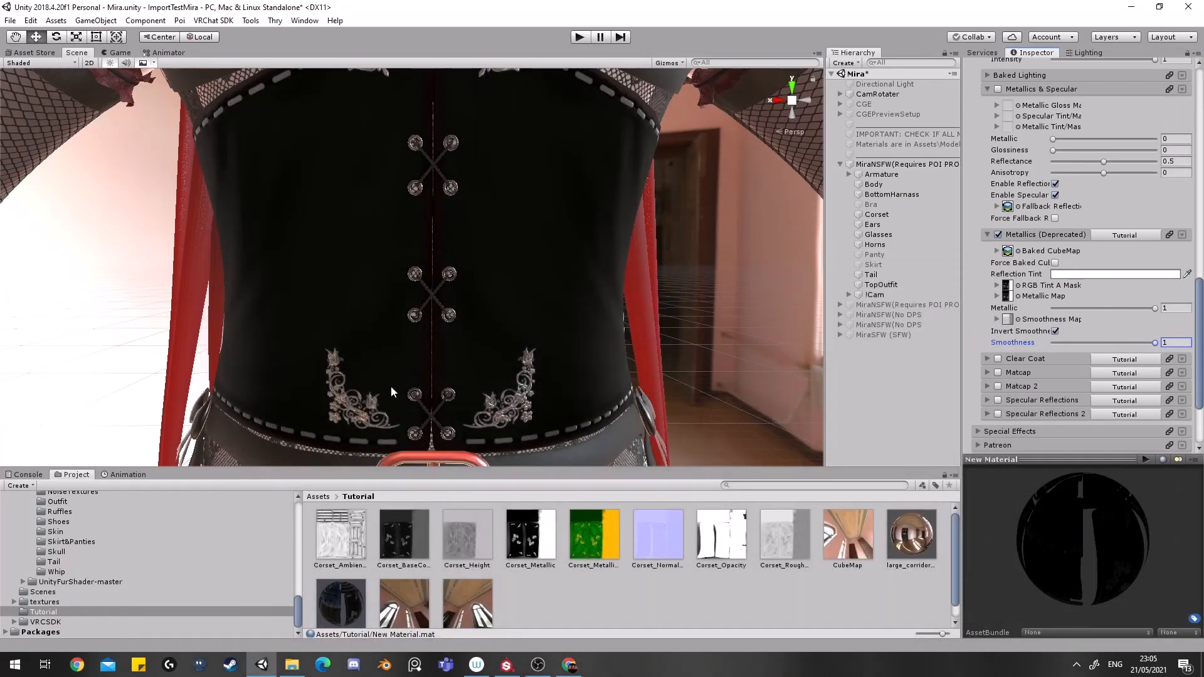
pyautogui.click(506, 665)
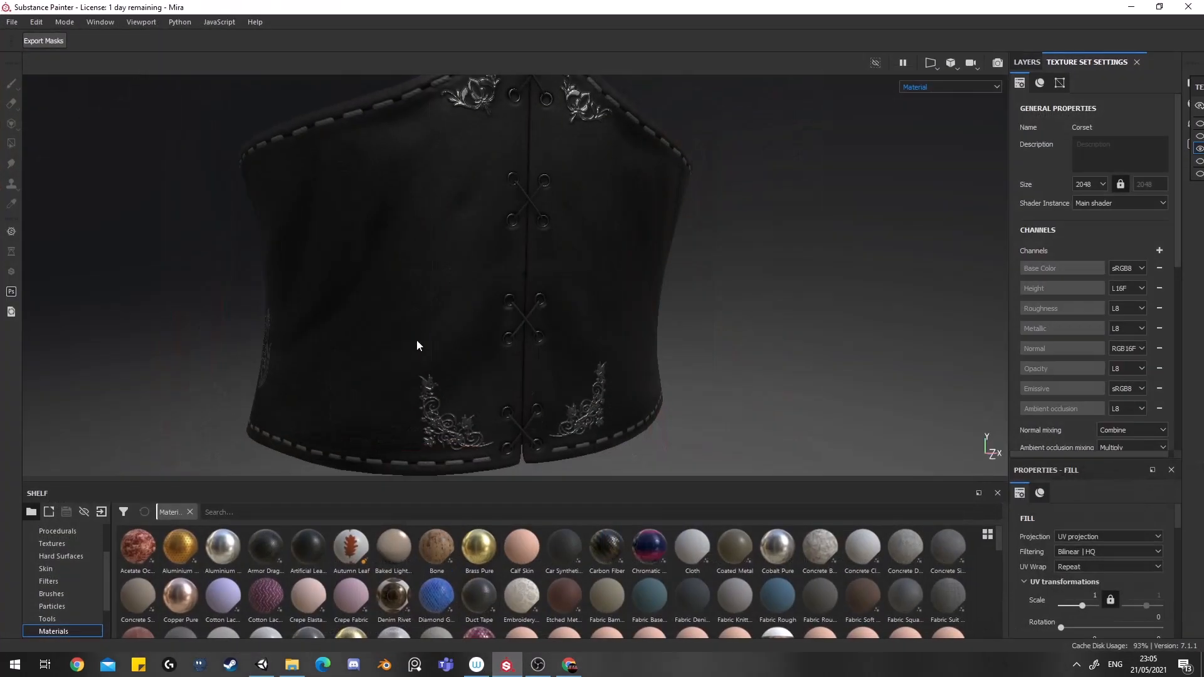
# Switch back to Unity and enable Specular Reflections on the corset's material.
pyautogui.click(506, 665)
pyautogui.scroll(-3, 1099, 251)
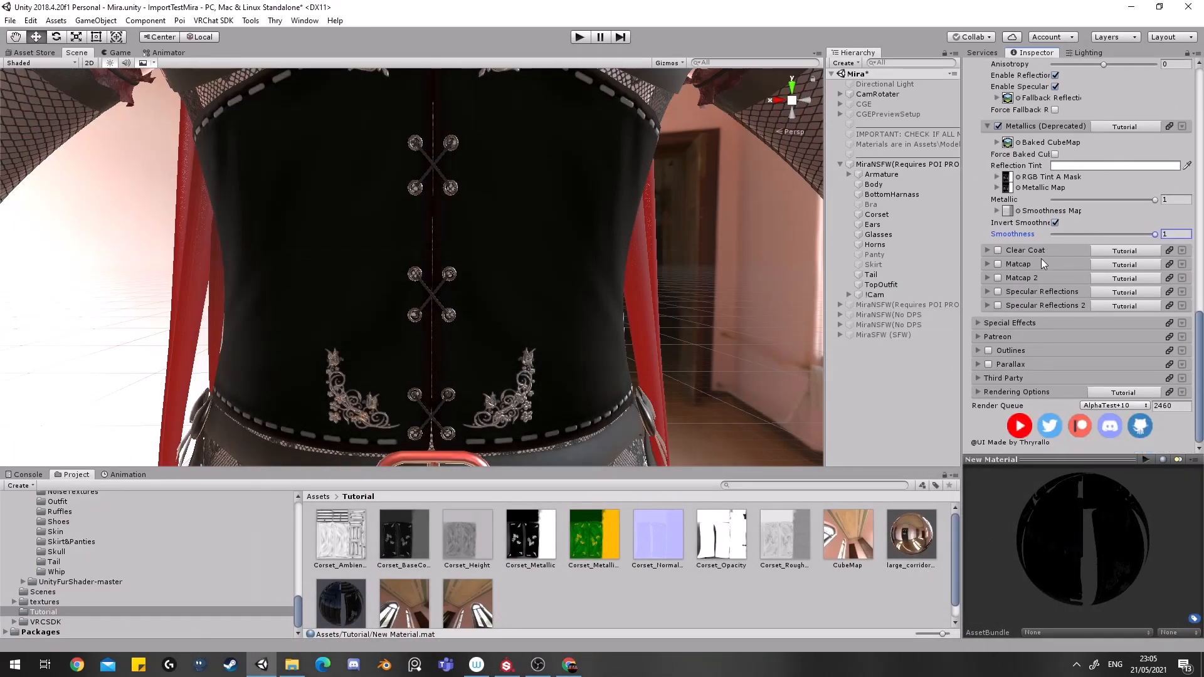
pyautogui.click(988, 292)
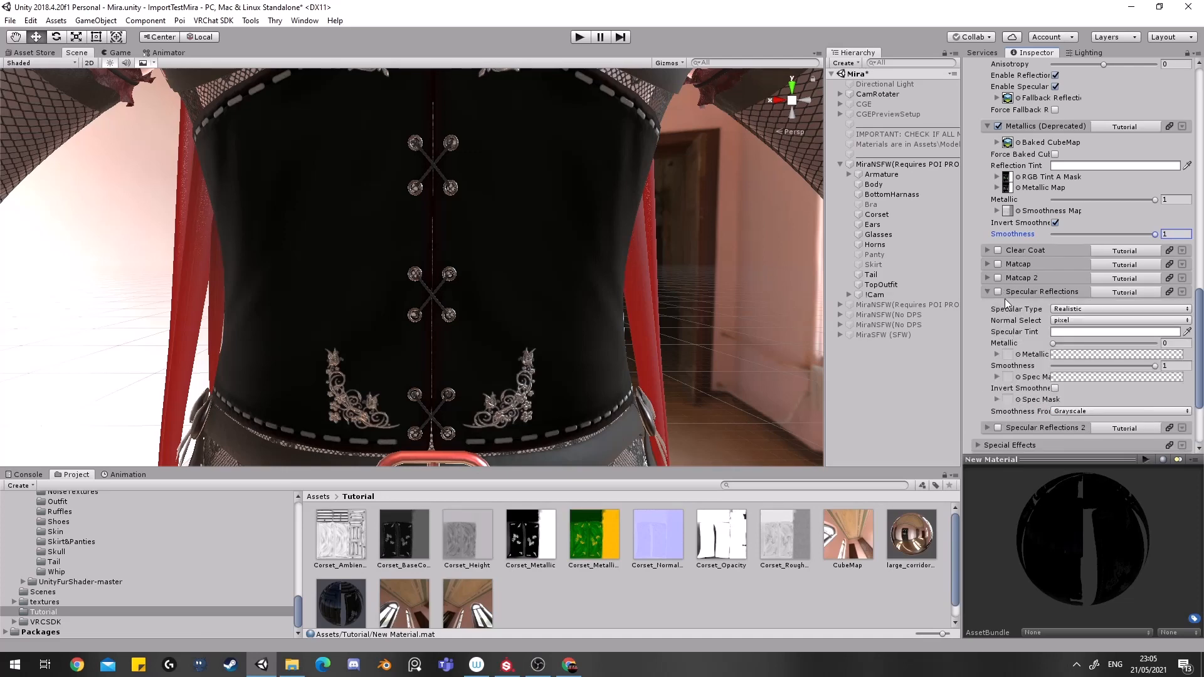
pyautogui.click(1005, 293)
pyautogui.click(999, 292)
pyautogui.scroll(-4, 987, 296)
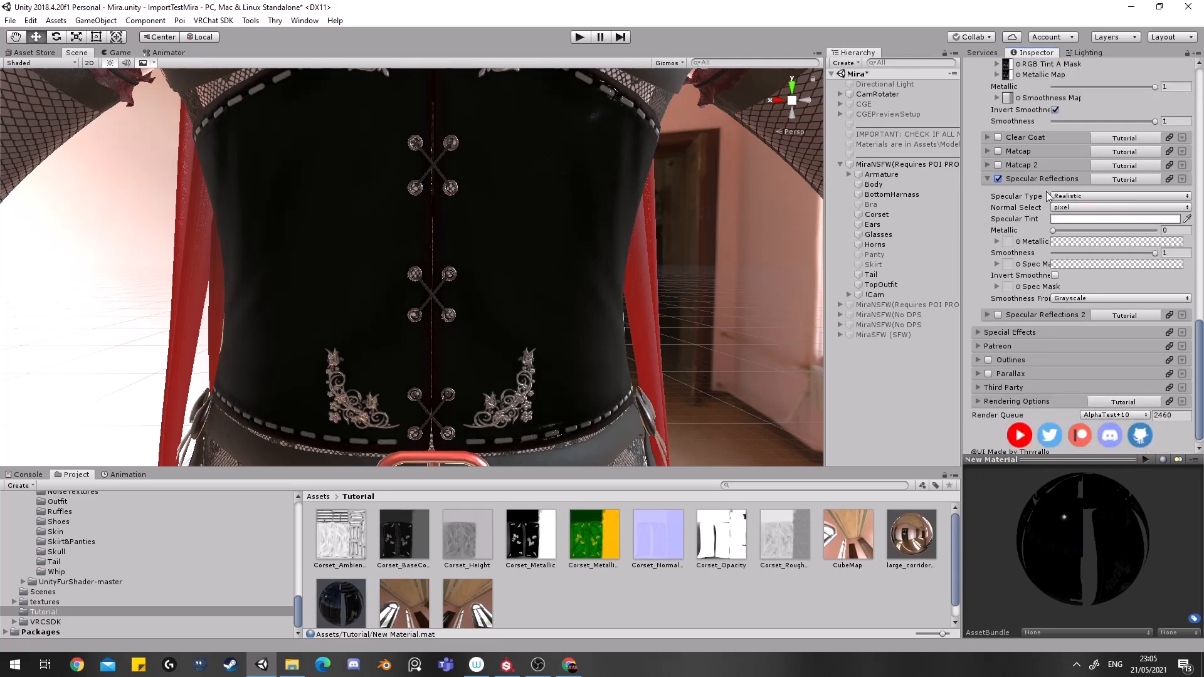
# Set Specular Type to Realistic, assign Corset_Metallic as the specular Metallic Map, and set Metallic to 1.
pyautogui.click(1058, 197)
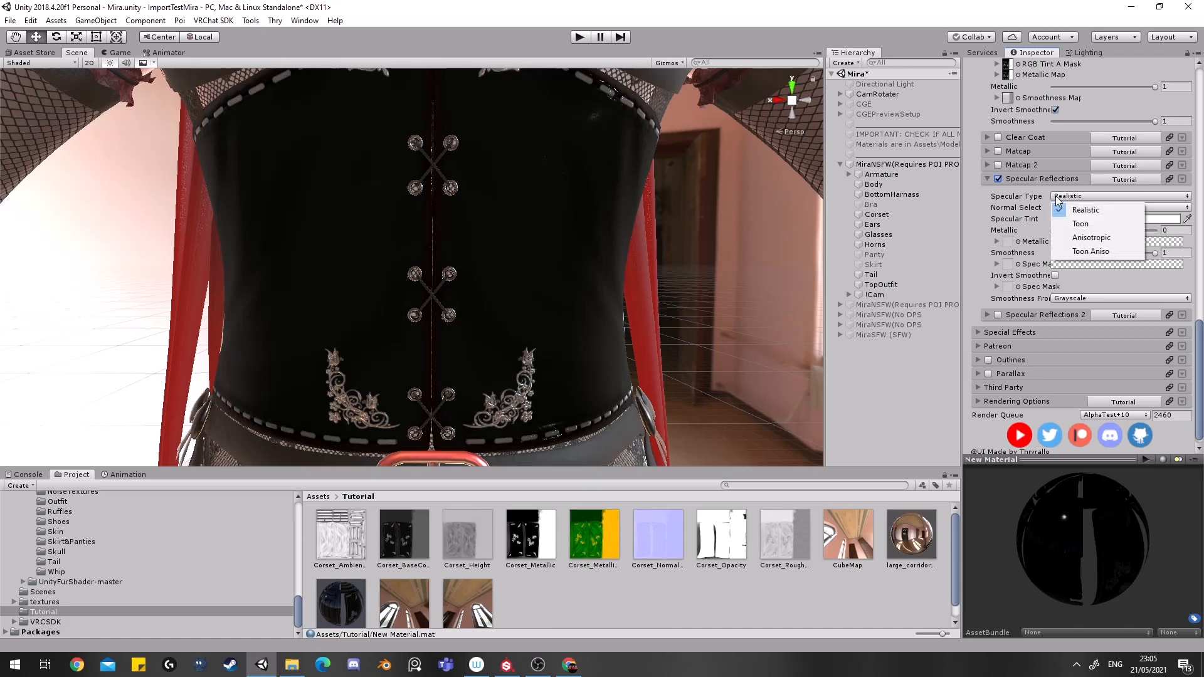
pyautogui.click(1060, 212)
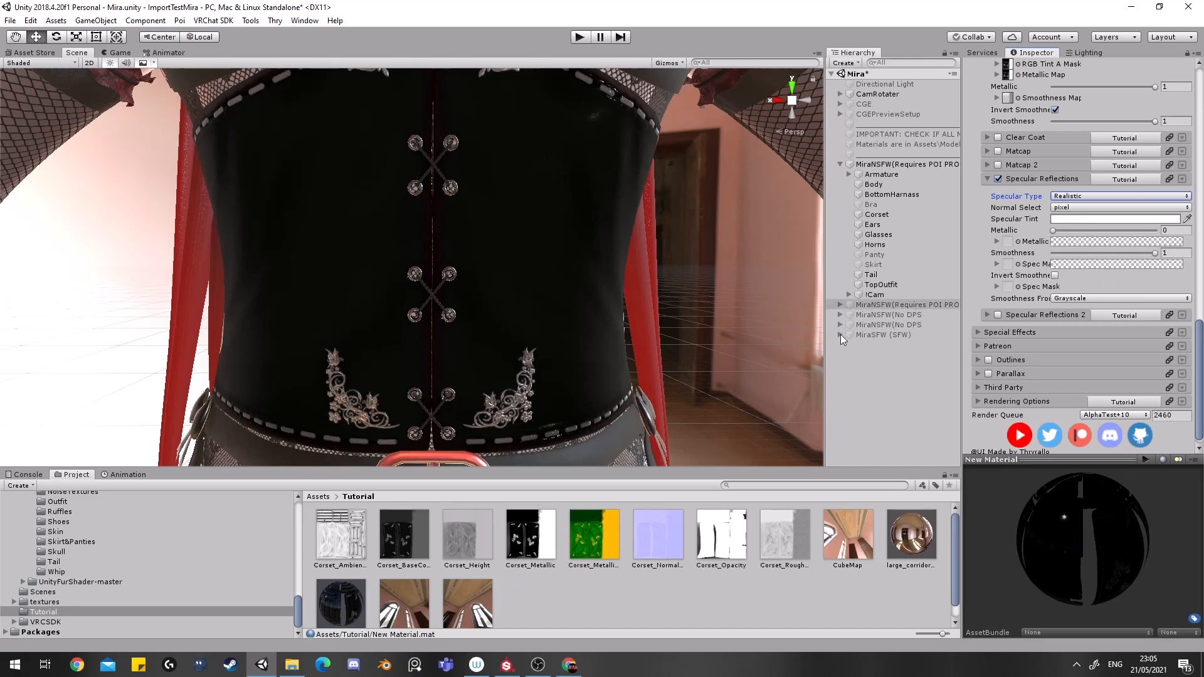
pyautogui.moveTo(544, 543); pyautogui.dragTo(1008, 242)
pyautogui.moveTo(1094, 226); pyautogui.dragTo(1158, 226)
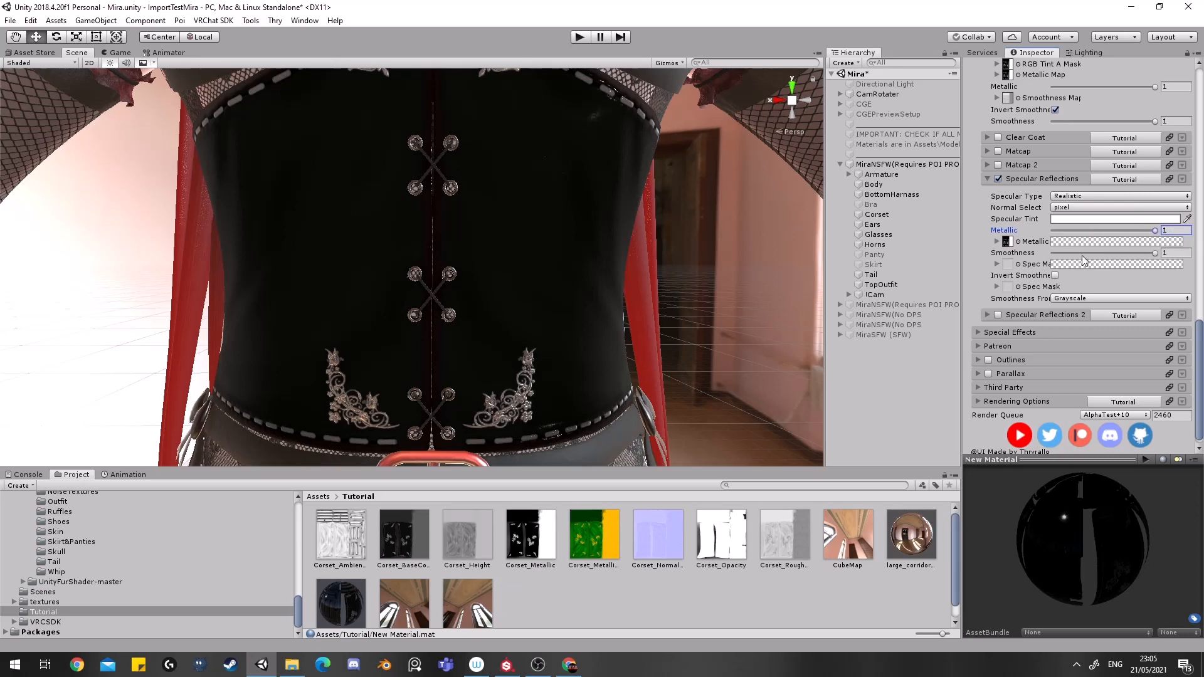
# Assign the corset's roughness texture as the Spec Map, enable Invert Smoothness, and keep the specular Smoothness at 1.
pyautogui.moveTo(469, 552)
pyautogui.mouseDown()
pyautogui.moveTo(909, 445)
pyautogui.moveTo(1008, 264)
pyautogui.mouseUp()
pyautogui.click(1055, 275)
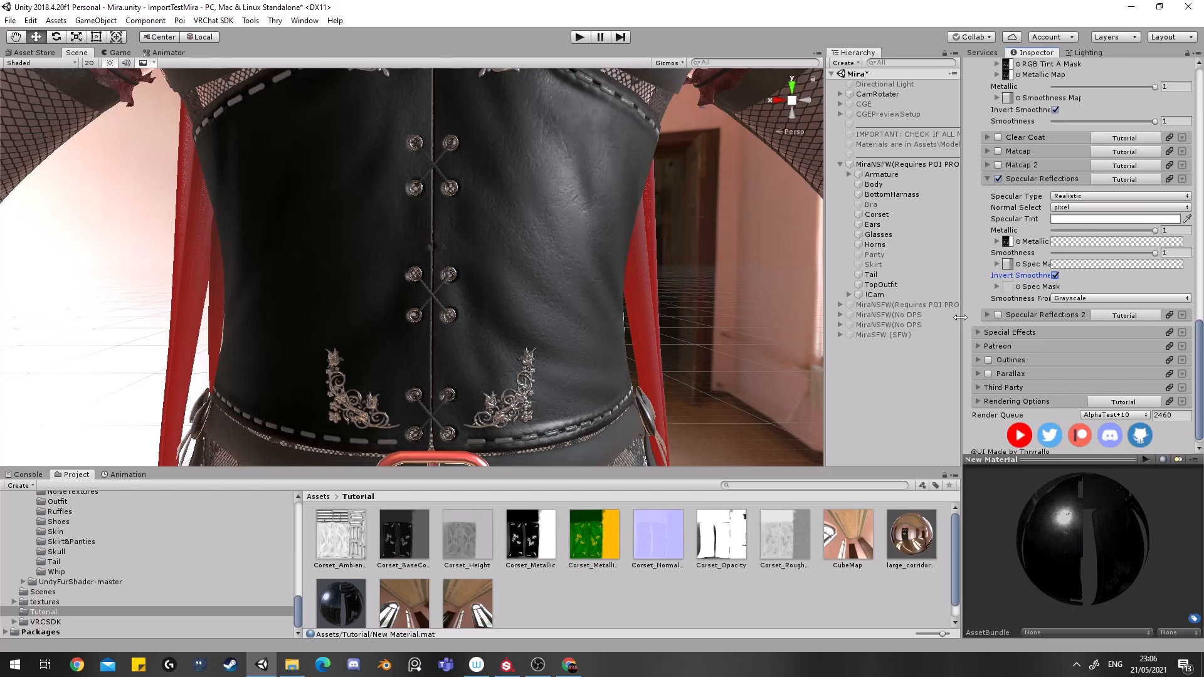
pyautogui.scroll(-1, 1059, 272)
pyautogui.moveTo(1134, 246)
pyautogui.mouseDown()
pyautogui.moveTo(1101, 253)
pyautogui.moveTo(1163, 249)
pyautogui.mouseUp()
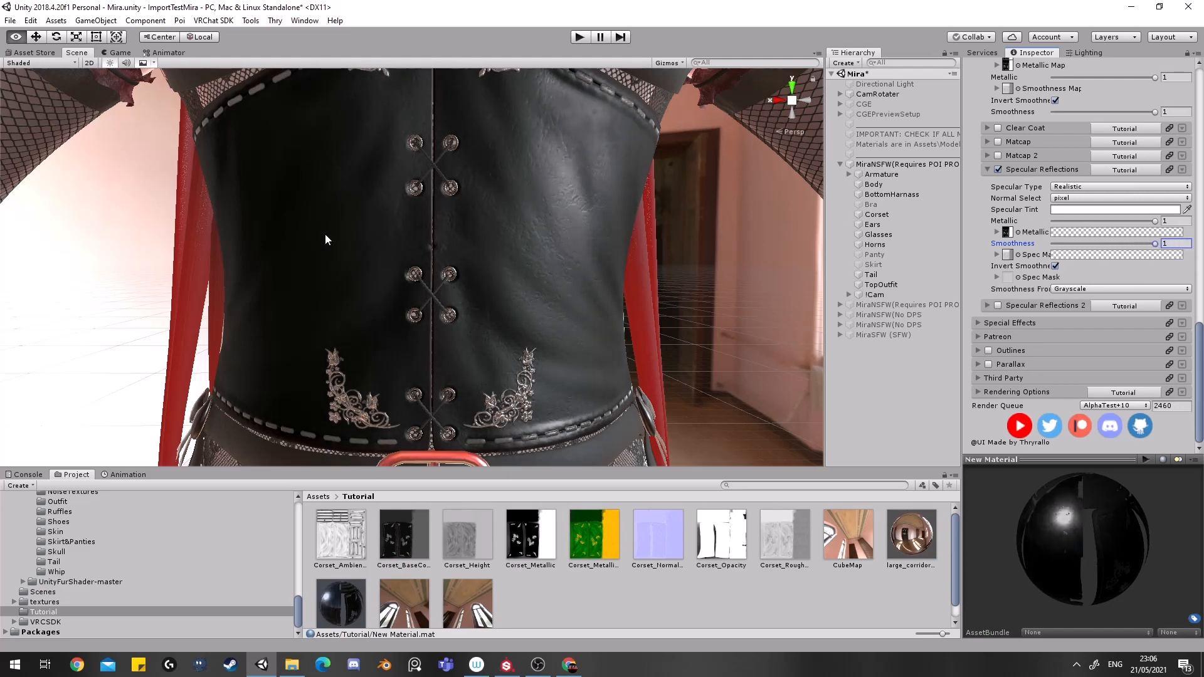
# Examine the specular reflections on the corset's leather, stitching and ornaments from several angles.
pyautogui.moveTo(324, 234); pyautogui.dragTo(266, 231, button='right')
pyautogui.moveTo(266, 230); pyautogui.dragTo(257, 223, button='middle')
pyautogui.moveTo(439, 231); pyautogui.dragTo(351, 212, button='right')
pyautogui.moveTo(351, 212)
pyautogui.mouseDown(button='middle')
pyautogui.moveTo(336, 209)
pyautogui.moveTo(355, 203)
pyautogui.mouseUp(button='middle')
pyautogui.moveTo(355, 204); pyautogui.dragTo(472, 234, button='right')
pyautogui.moveTo(472, 233); pyautogui.dragTo(614, 309, button='middle')
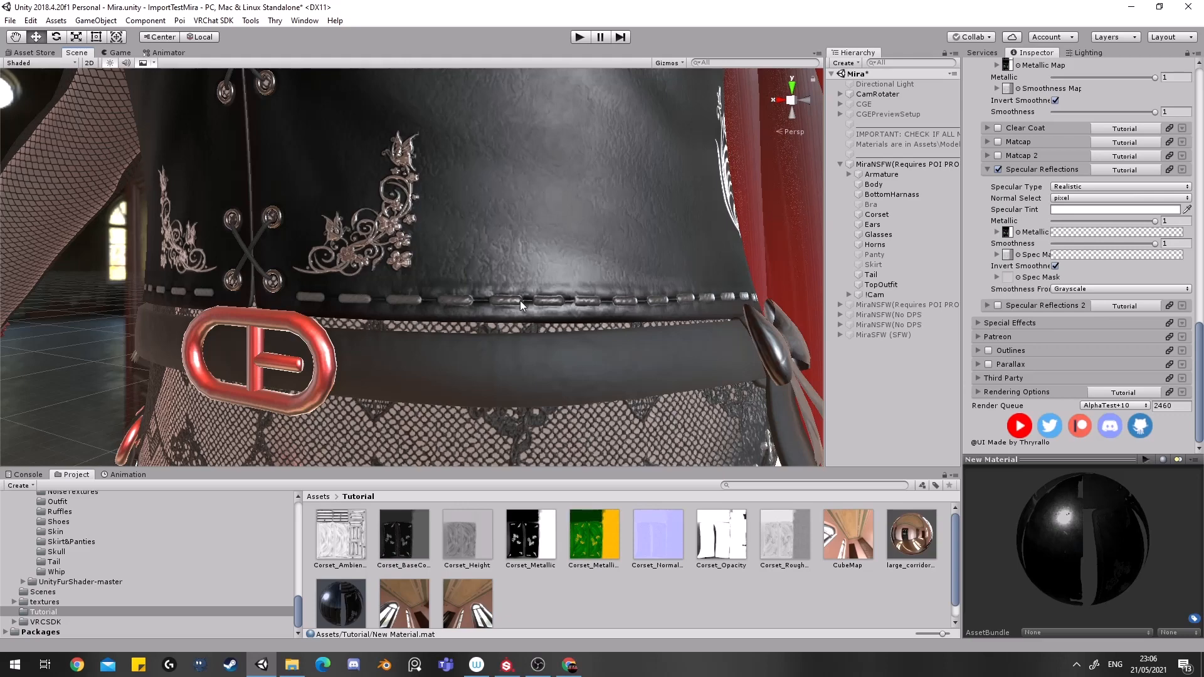
pyautogui.moveTo(609, 303); pyautogui.dragTo(690, 332, button='right')
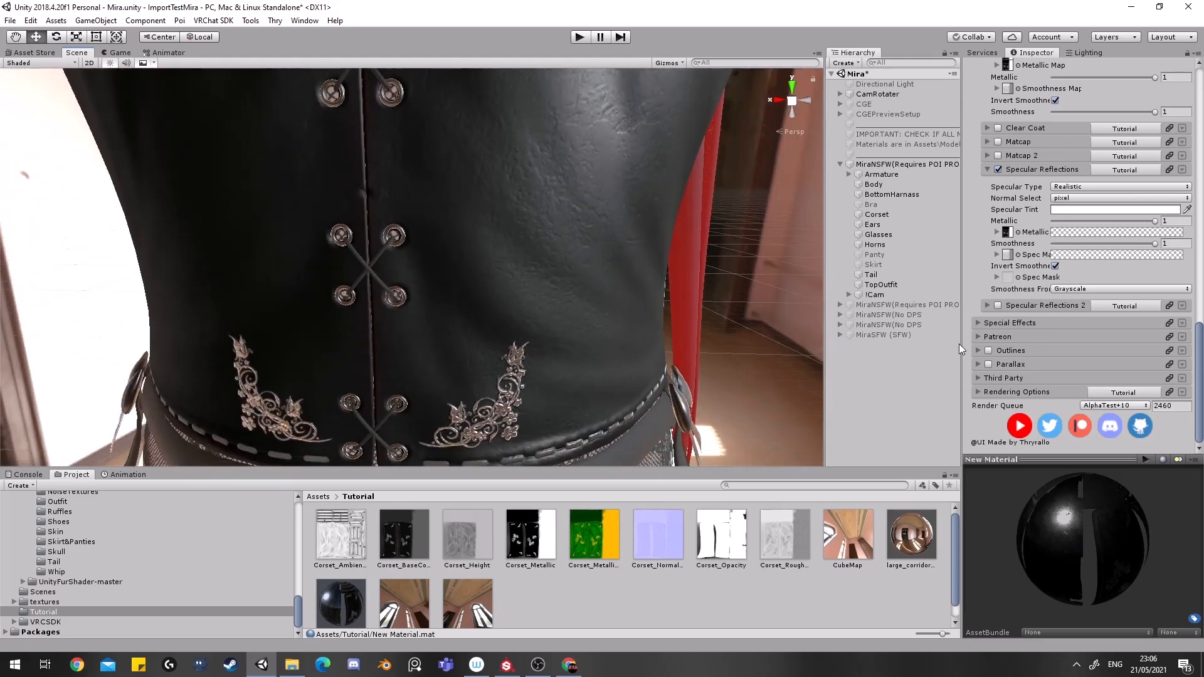
# Reduce the Specular Reflections Smoothness to 0.669, checking the leather's shine on the corset.
pyautogui.moveTo(1138, 244)
pyautogui.mouseDown()
pyautogui.moveTo(1104, 243)
pyautogui.moveTo(1119, 243)
pyautogui.mouseUp()
pyautogui.moveTo(552, 245); pyautogui.dragTo(626, 247, button='right')
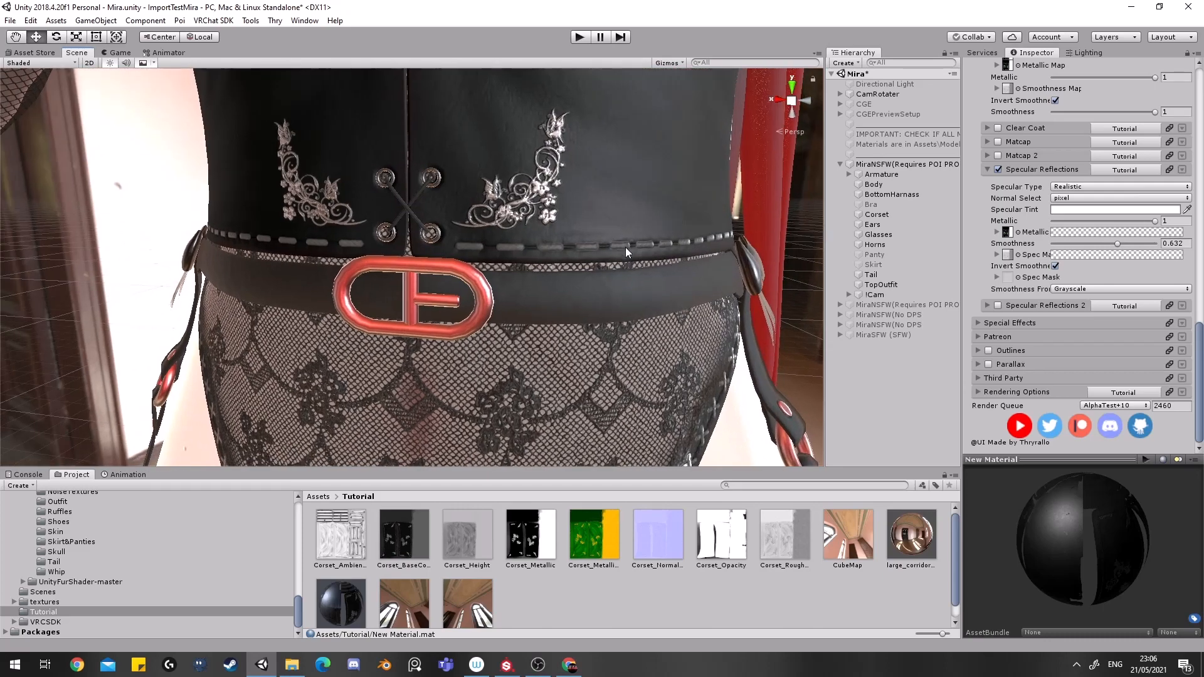
pyautogui.moveTo(626, 247); pyautogui.dragTo(622, 250, button='middle')
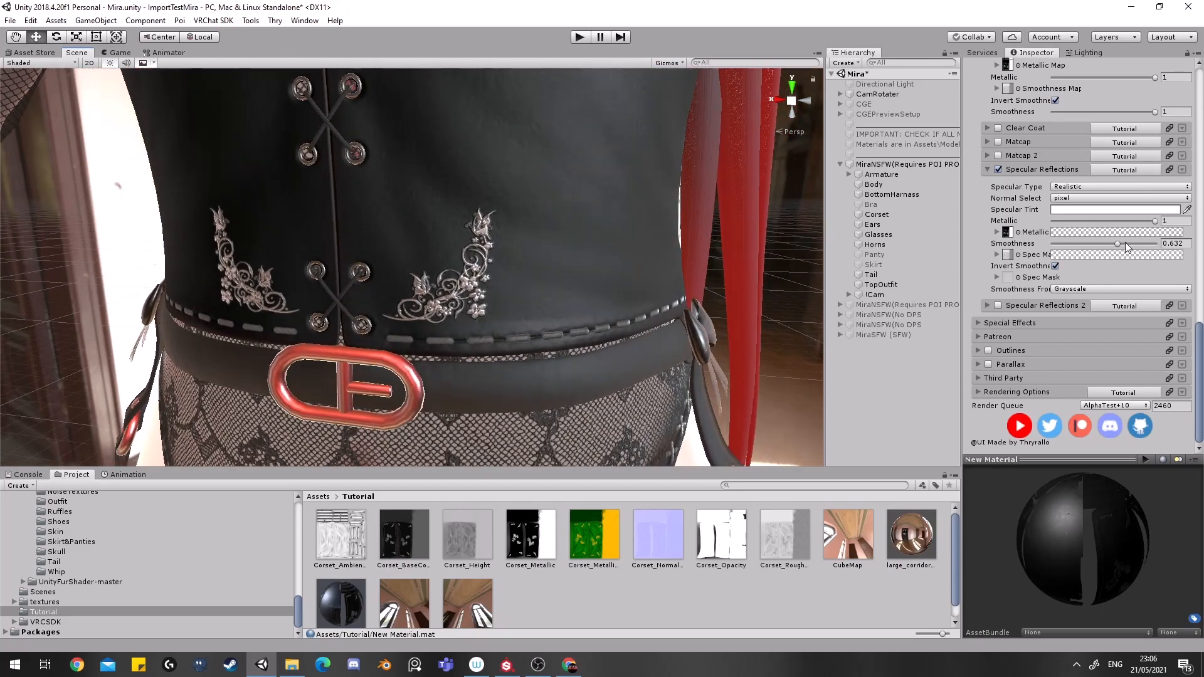
pyautogui.moveTo(1125, 242); pyautogui.dragTo(1122, 243)
pyautogui.moveTo(509, 181); pyautogui.dragTo(555, 159, button='right')
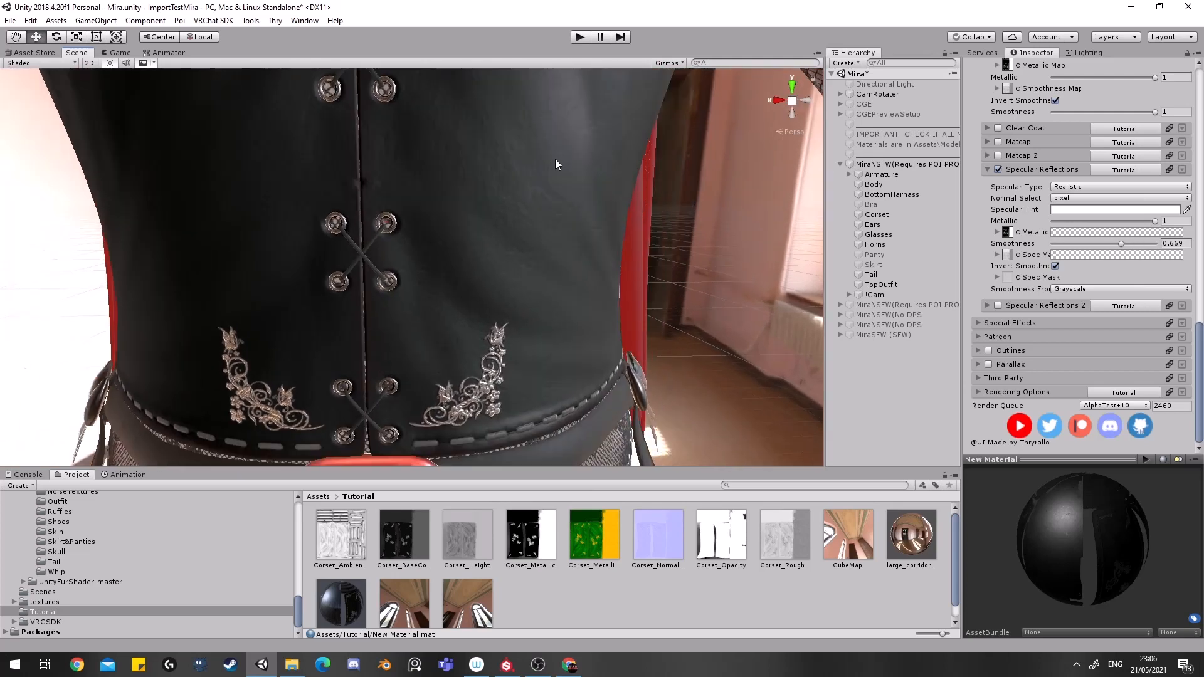
# Compare lower Metallics (Deprecated) Smoothness values against 1 and review the material's lighting and metallics settings.
pyautogui.scroll(4, 1086, 235)
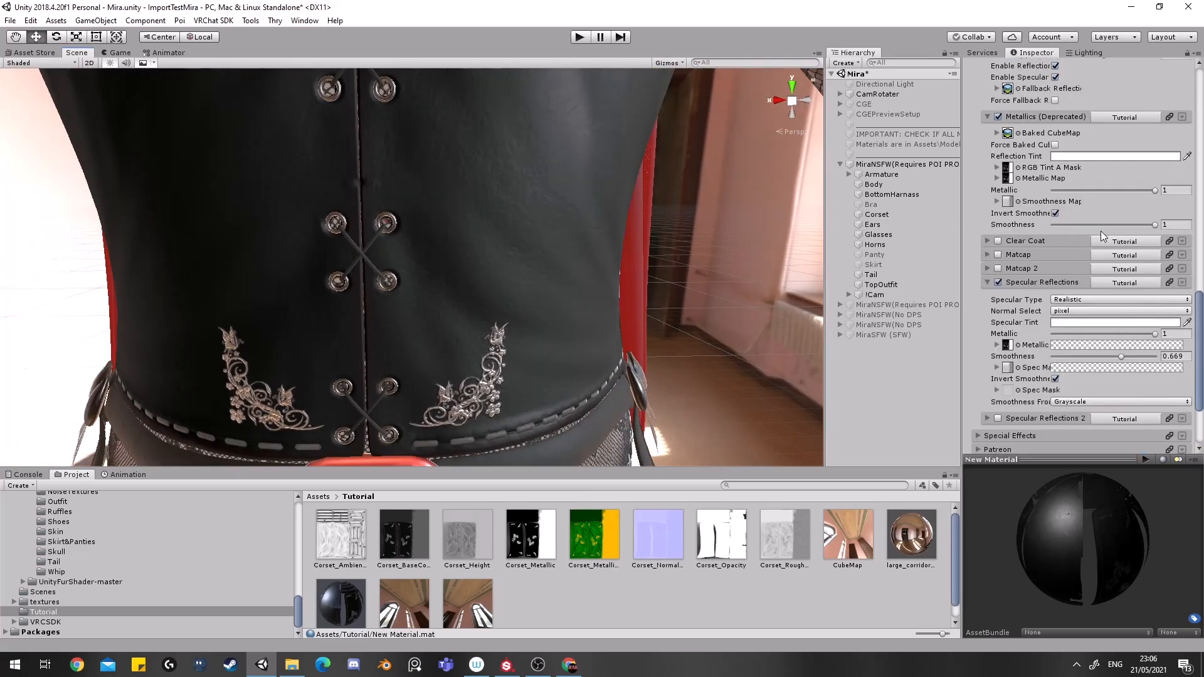
pyautogui.moveTo(1100, 226); pyautogui.dragTo(1203, 221)
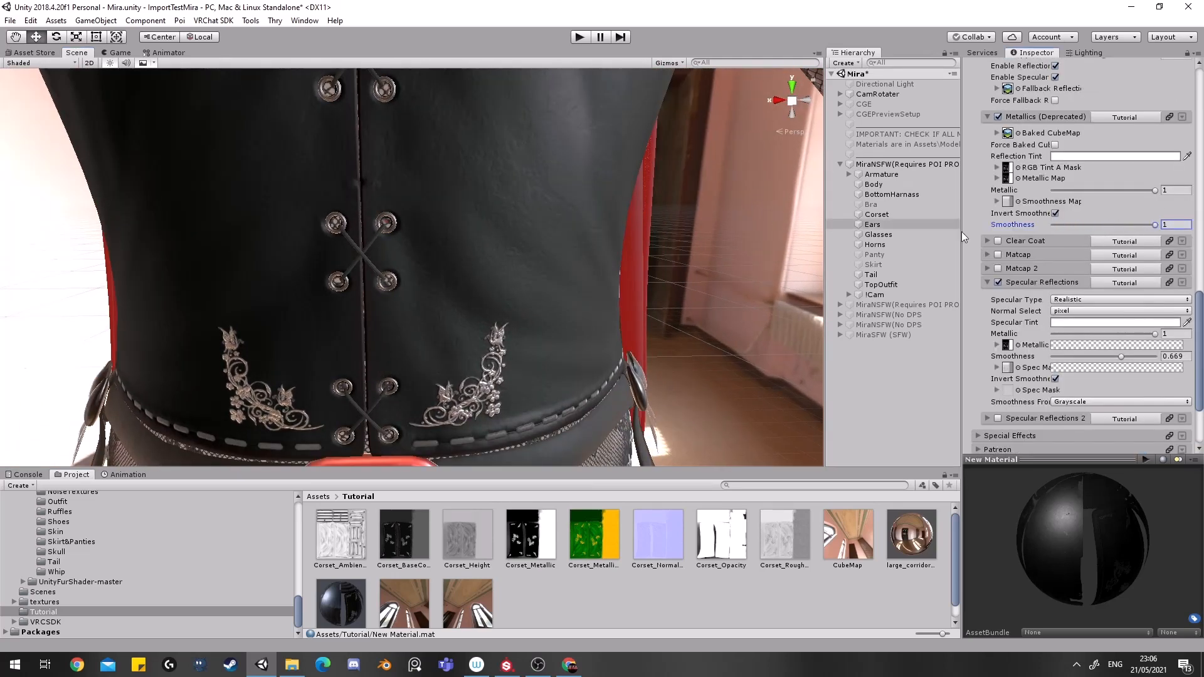
pyautogui.scroll(-4, 1038, 280)
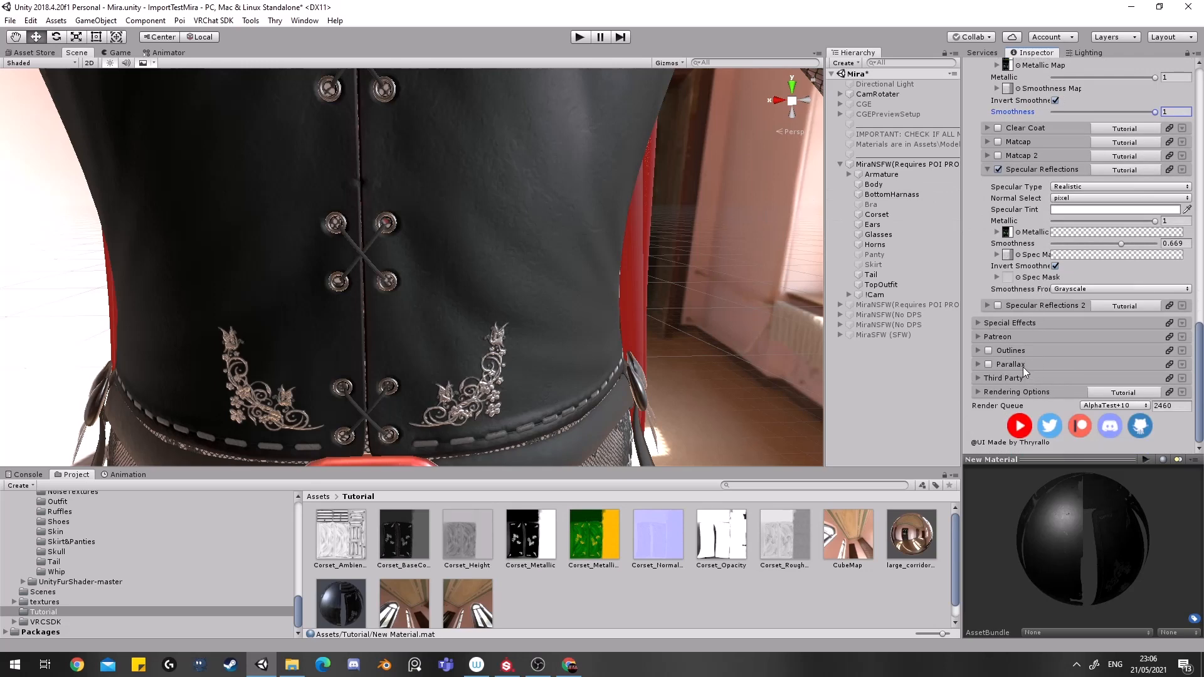
pyautogui.scroll(10, 1028, 377)
pyautogui.scroll(4, 1028, 363)
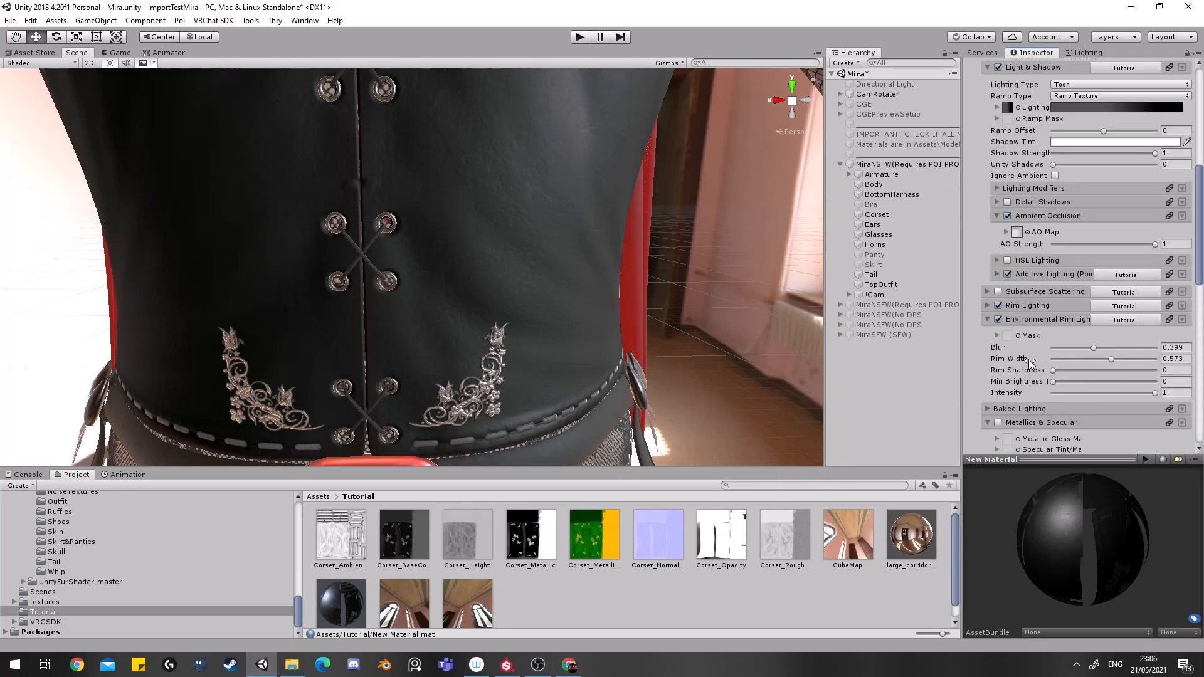
pyautogui.scroll(-8, 1028, 362)
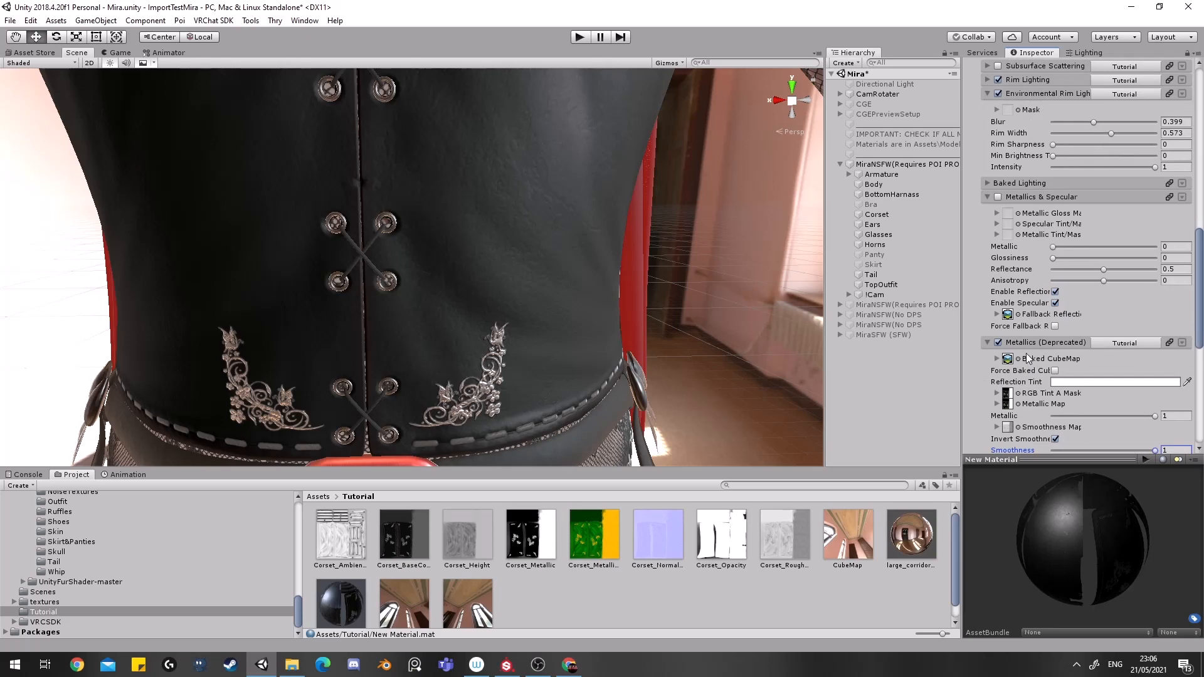
pyautogui.scroll(-2, 1029, 363)
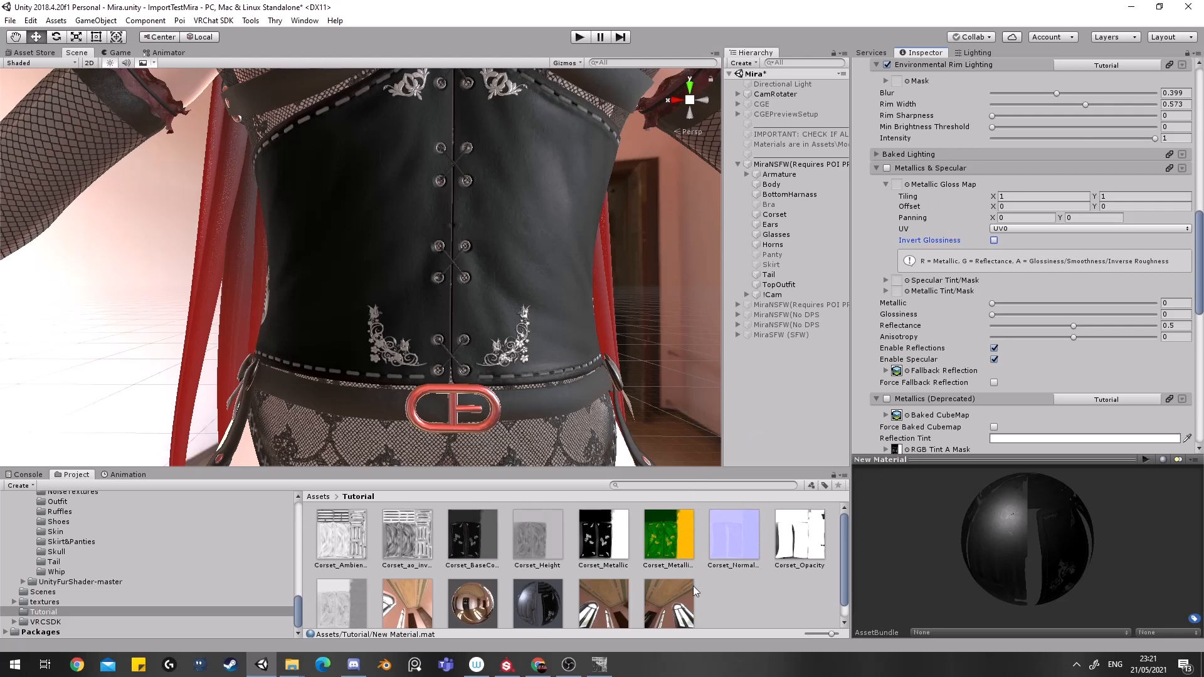
# Assign the corset's green-and-yellow metallic texture as the Metallic Gloss Map and enable Metallics & Specular.
pyautogui.click(670, 557)
pyautogui.moveTo(670, 557); pyautogui.dragTo(902, 186)
pyautogui.click(885, 184)
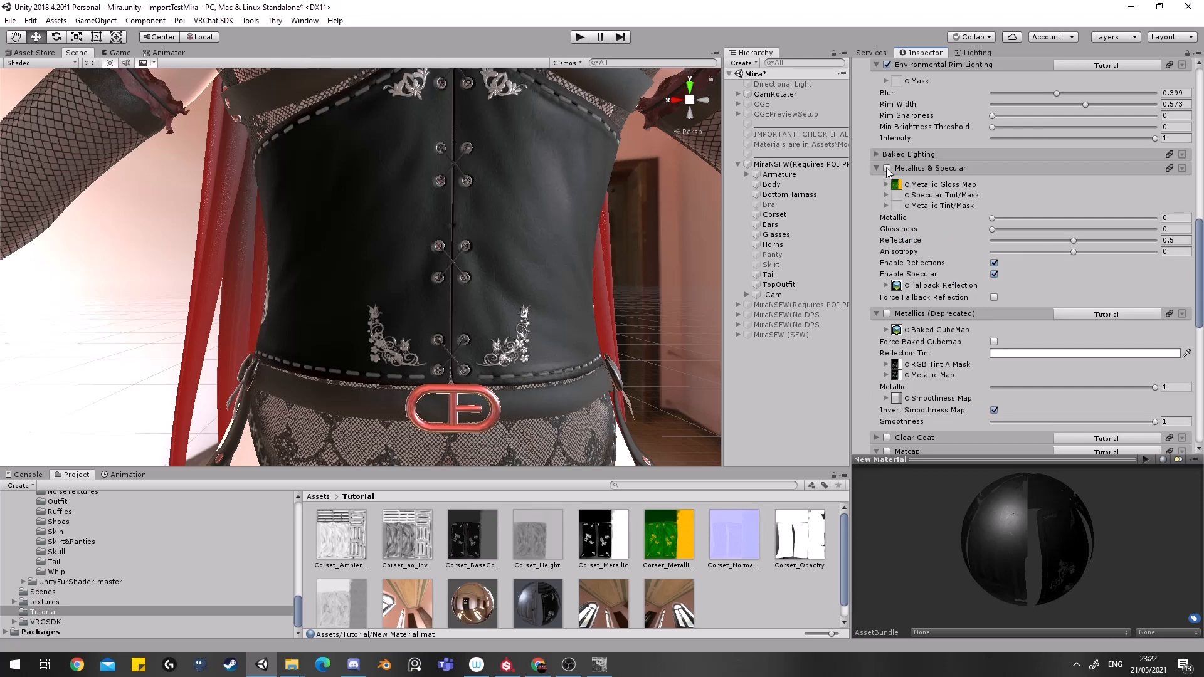
pyautogui.click(887, 168)
# Assign the corset's roughness texture as the Specular Tint/Mask and Corset_Metallic as the Metallic Tint/Mask.
pyautogui.scroll(-1, 376, 548)
pyautogui.click(348, 599)
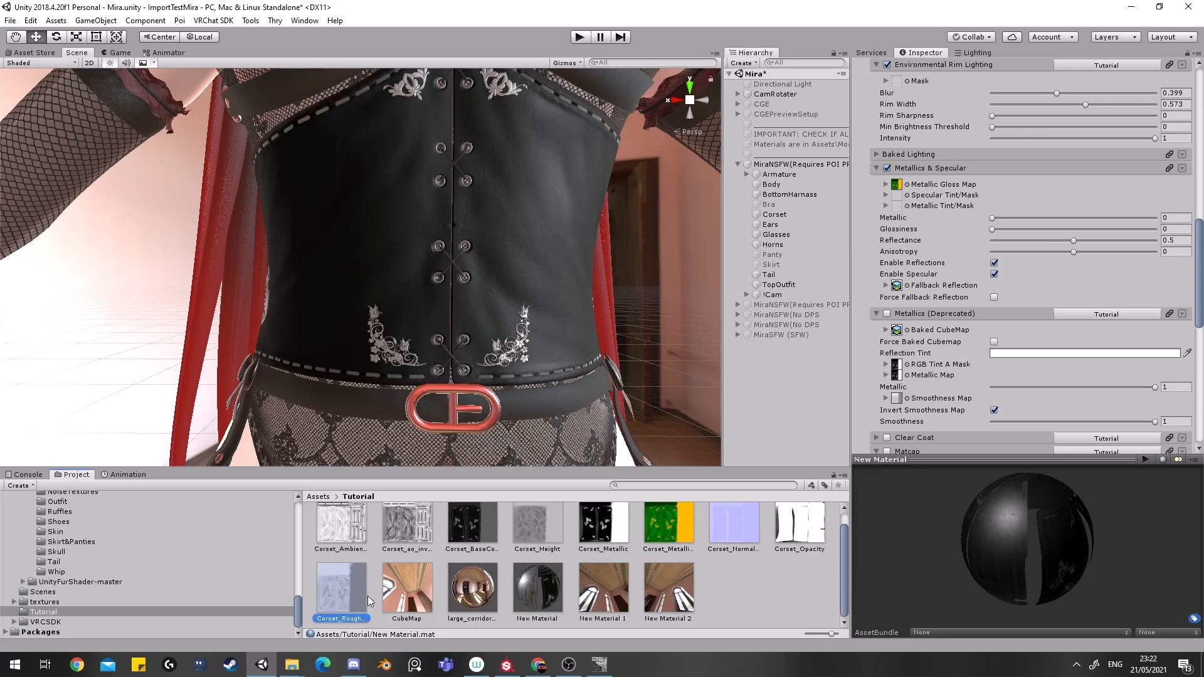
pyautogui.moveTo(332, 601); pyautogui.dragTo(899, 199)
pyautogui.scroll(1, 615, 570)
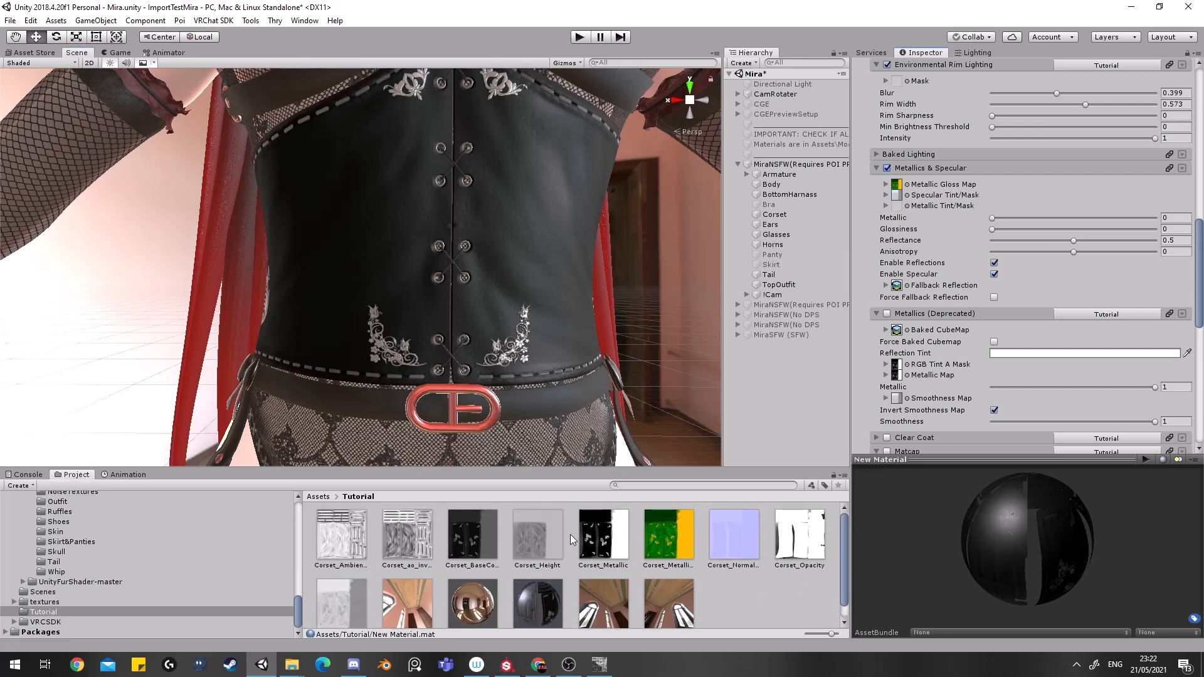
pyautogui.moveTo(595, 534); pyautogui.dragTo(897, 206)
# Set Metallic, Glossiness and Reflectance to 1 and Anisotropy to 0.908 in Metallics & Specular.
pyautogui.moveTo(993, 217); pyautogui.dragTo(1157, 218)
pyautogui.moveTo(992, 229); pyautogui.dragTo(1157, 240)
pyautogui.moveTo(1071, 251); pyautogui.dragTo(1168, 252)
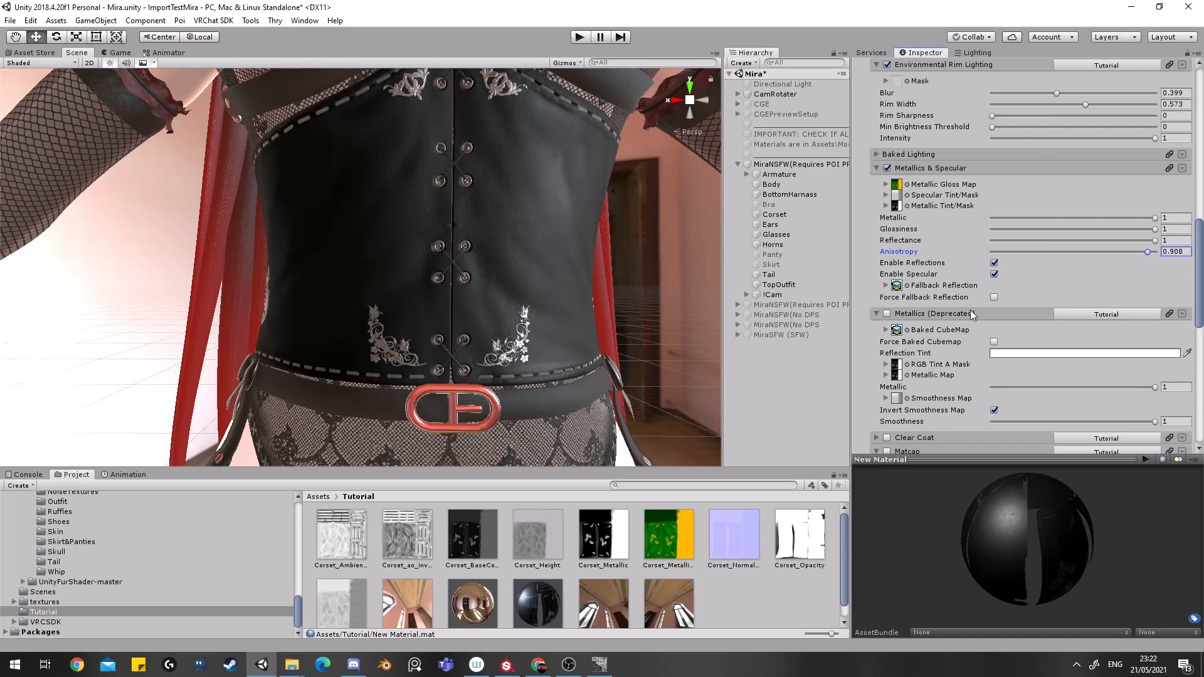
# Compare the corset's look with Metallics (Deprecated) and with Metallics & Specular by enabling each one alternately.
pyautogui.click(885, 169)
pyautogui.click(886, 314)
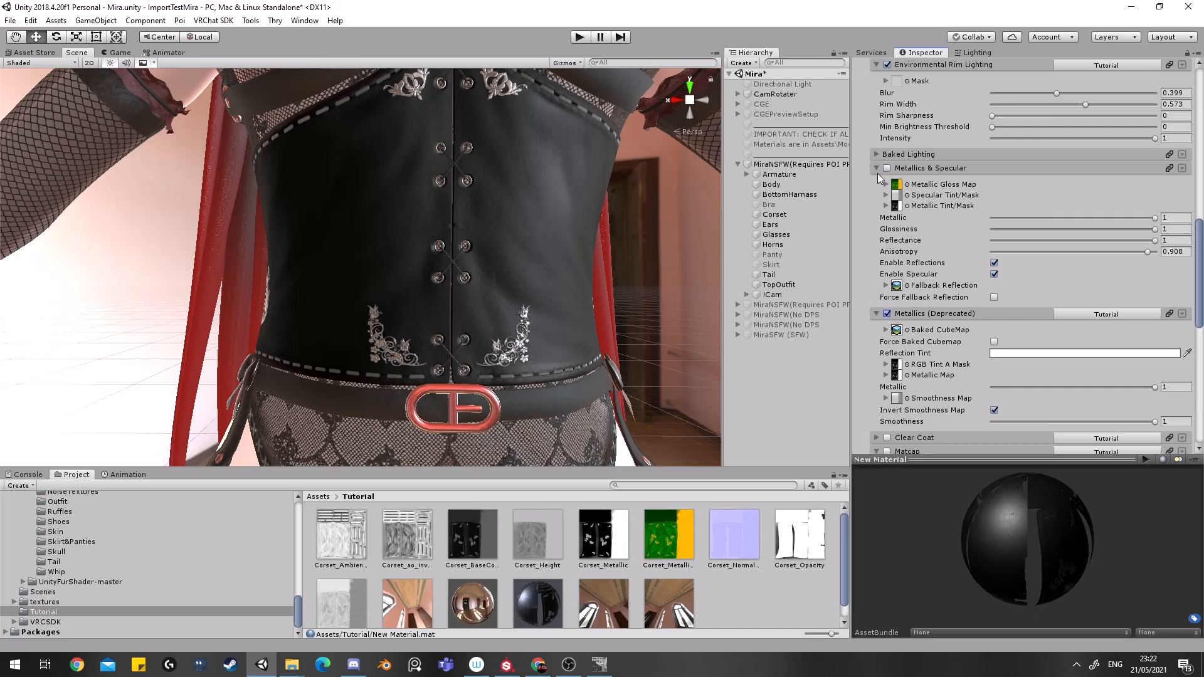
pyautogui.moveTo(518, 170); pyautogui.dragTo(543, 188, button='middle')
pyautogui.click(887, 313)
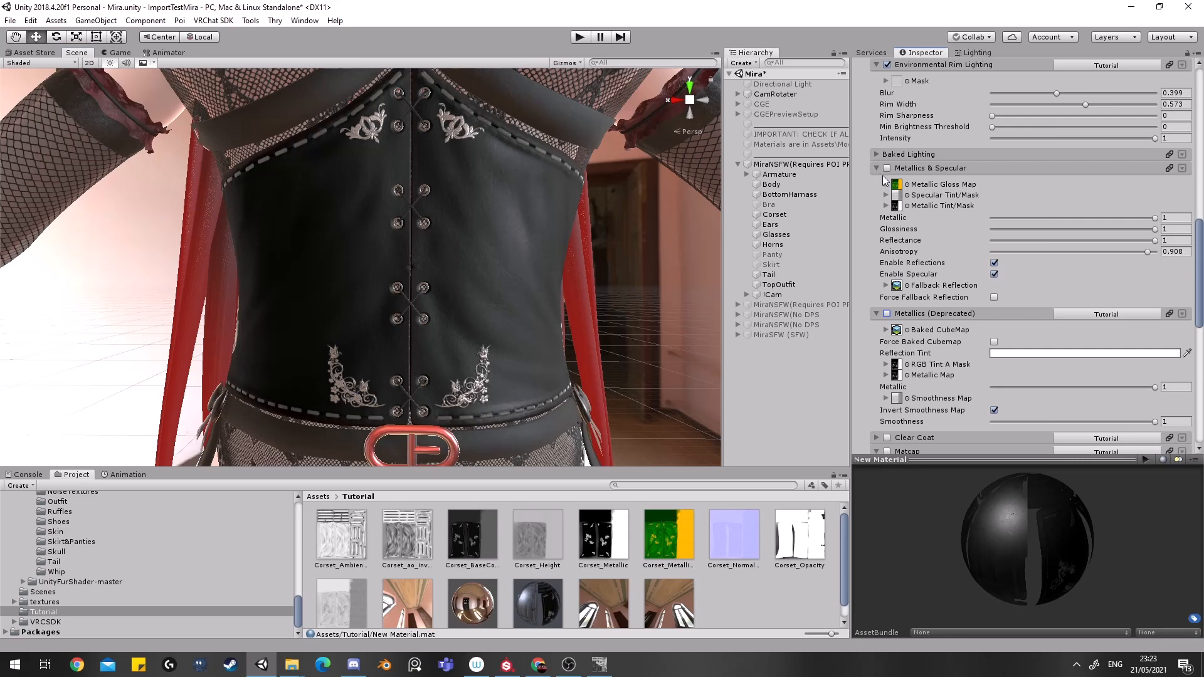
pyautogui.click(887, 168)
pyautogui.click(884, 169)
pyautogui.click(886, 316)
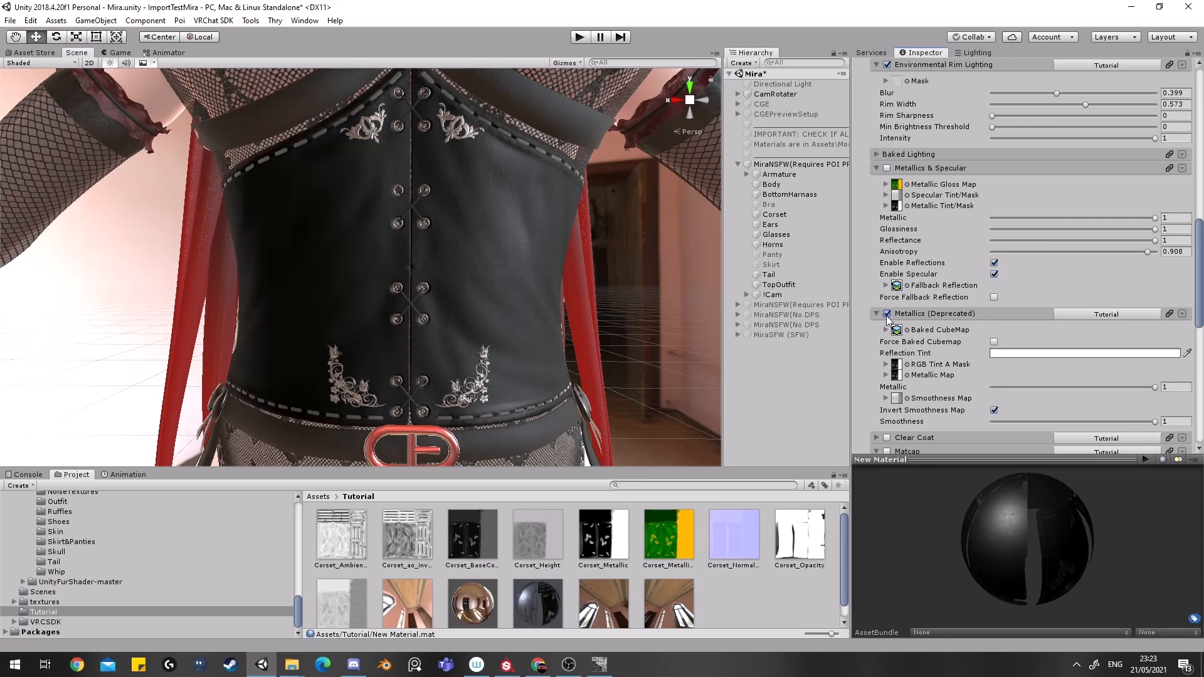
pyautogui.click(886, 316)
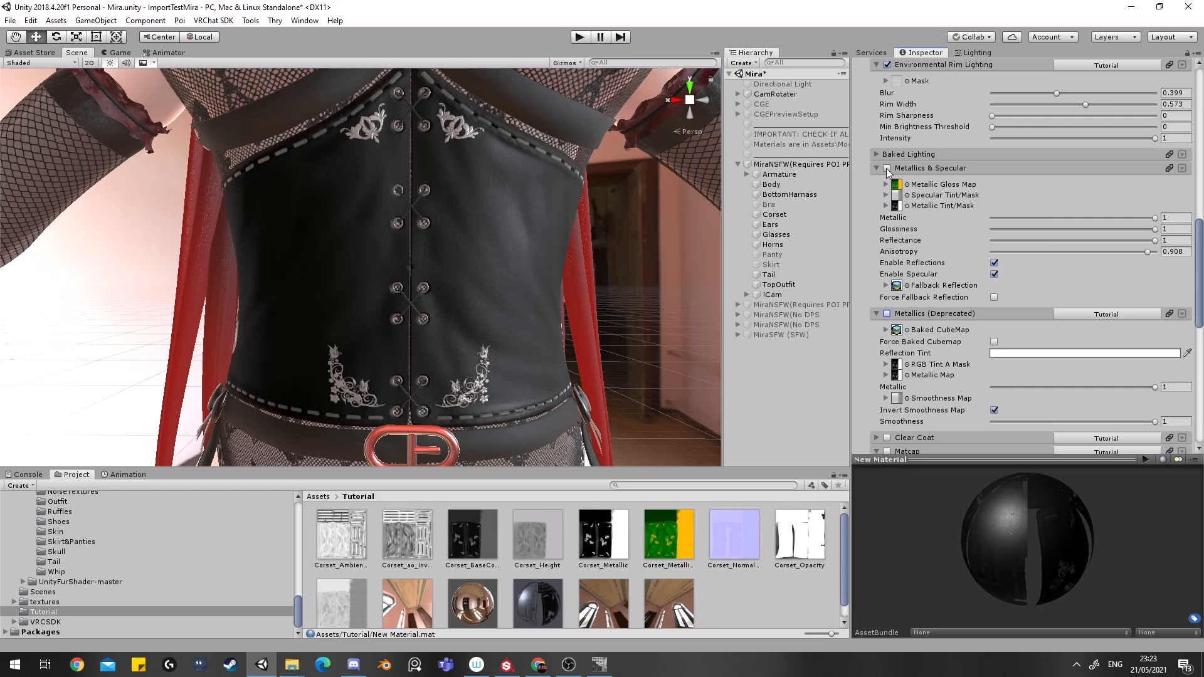
pyautogui.click(887, 169)
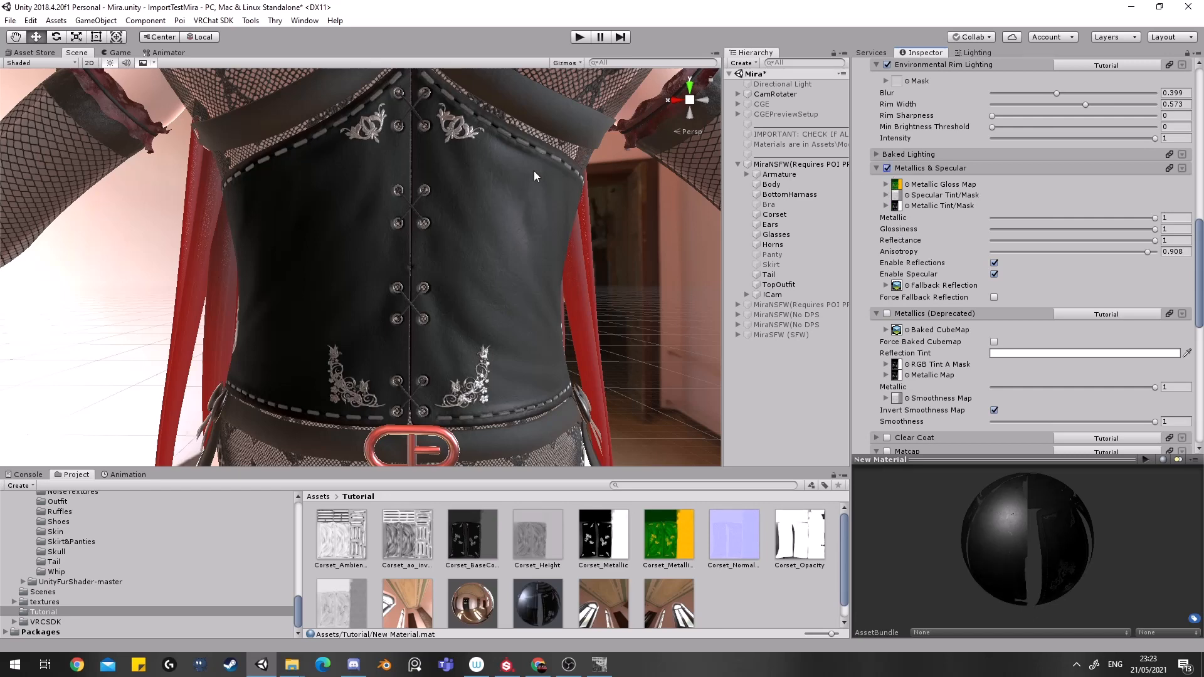
# Try different Anisotropy values up to 0.992 in Metallics & Specular and check the corset's highlights.
pyautogui.moveTo(1132, 253)
pyautogui.mouseDown()
pyautogui.moveTo(1120, 261)
pyautogui.moveTo(1154, 261)
pyautogui.mouseUp()
pyautogui.moveTo(1115, 254); pyautogui.dragTo(1155, 255)
pyautogui.moveTo(458, 289)
pyautogui.mouseDown(button='middle')
pyautogui.moveTo(446, 285)
pyautogui.moveTo(471, 292)
pyautogui.mouseUp(button='middle')
pyautogui.moveTo(1143, 251); pyautogui.dragTo(1133, 252)
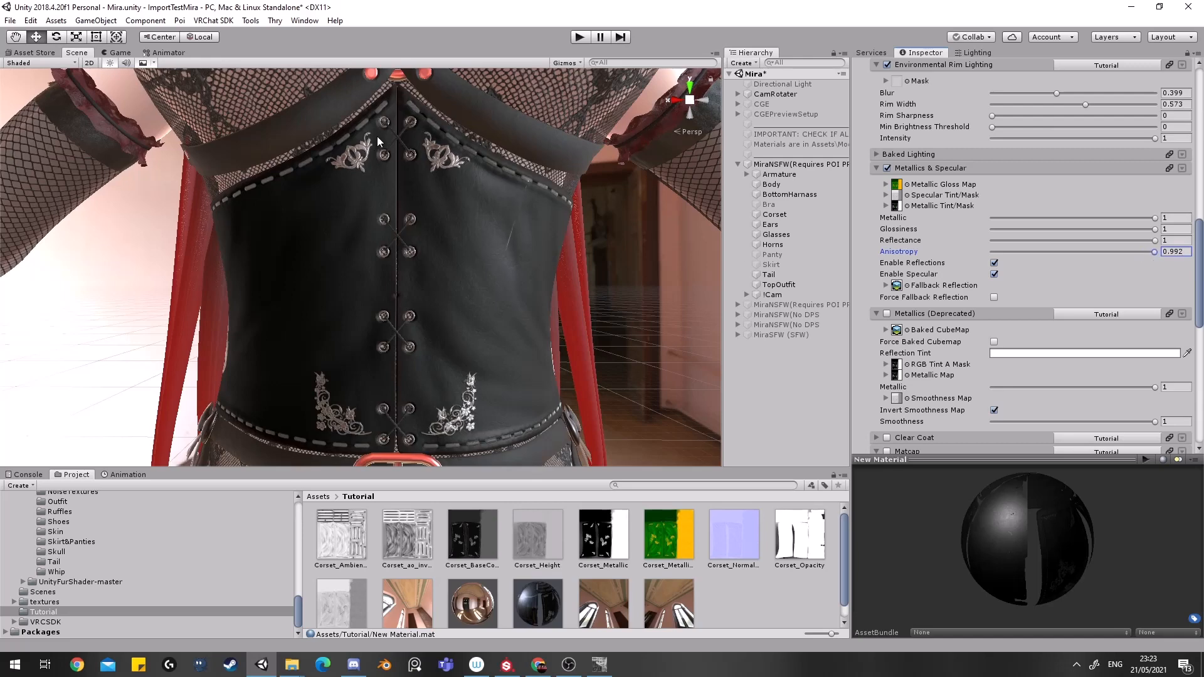
# Compare both metallics modes once more, keep Metallics & Specular enabled, and set its Anisotropy to 0.916.
pyautogui.click(886, 168)
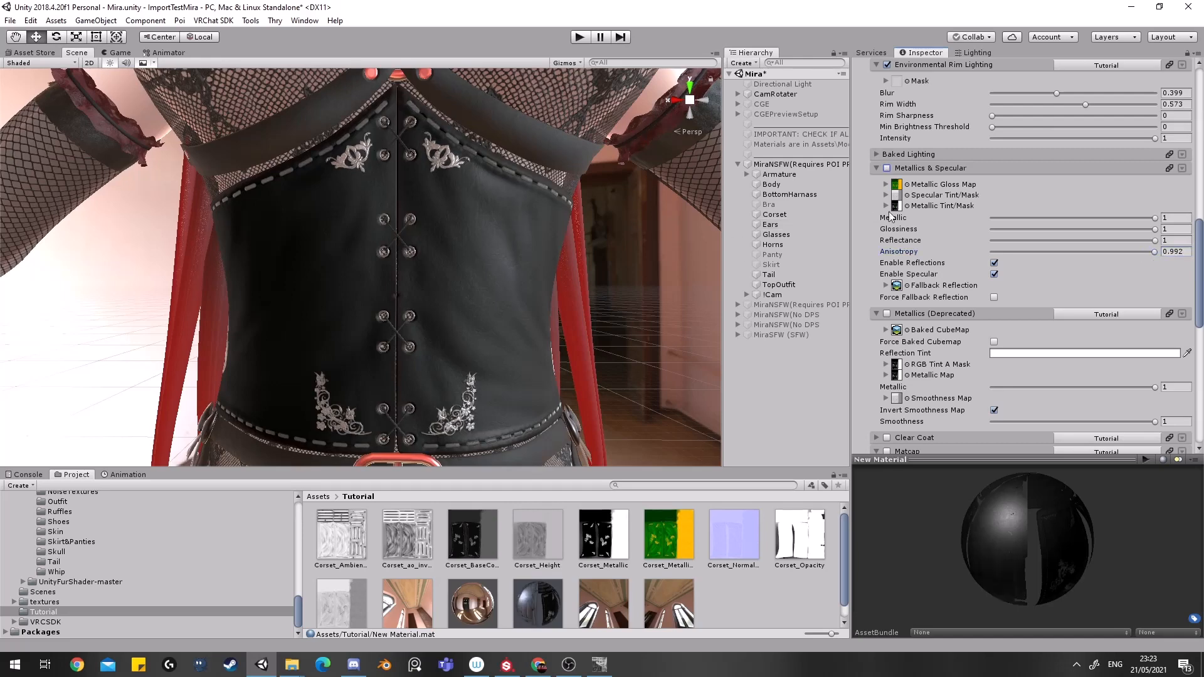
pyautogui.click(886, 313)
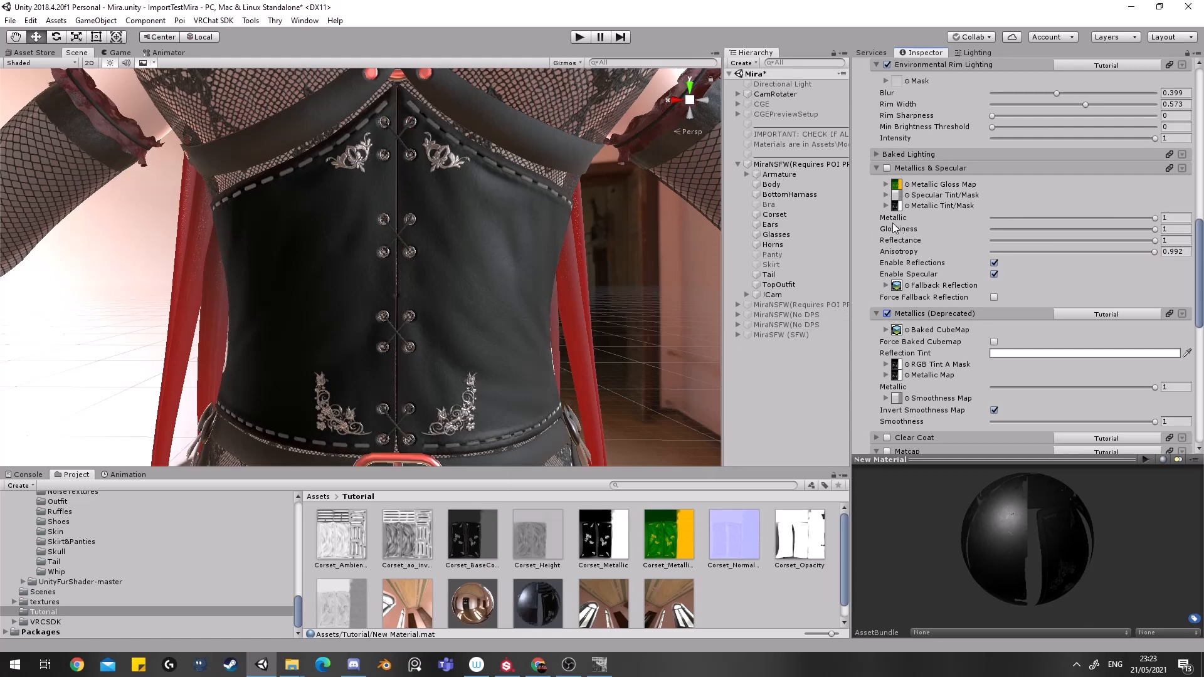
pyautogui.click(886, 314)
pyautogui.click(887, 168)
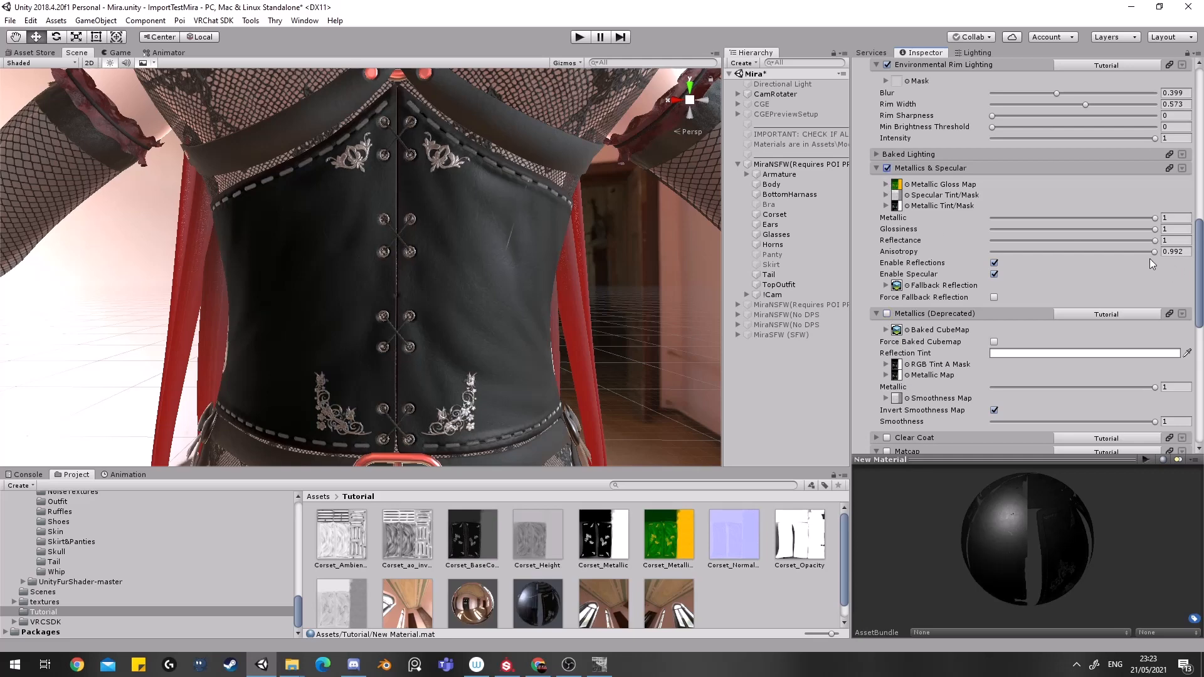
pyautogui.moveTo(1142, 252)
pyautogui.mouseDown()
pyautogui.moveTo(1127, 253)
pyautogui.moveTo(1145, 255)
pyautogui.mouseUp()
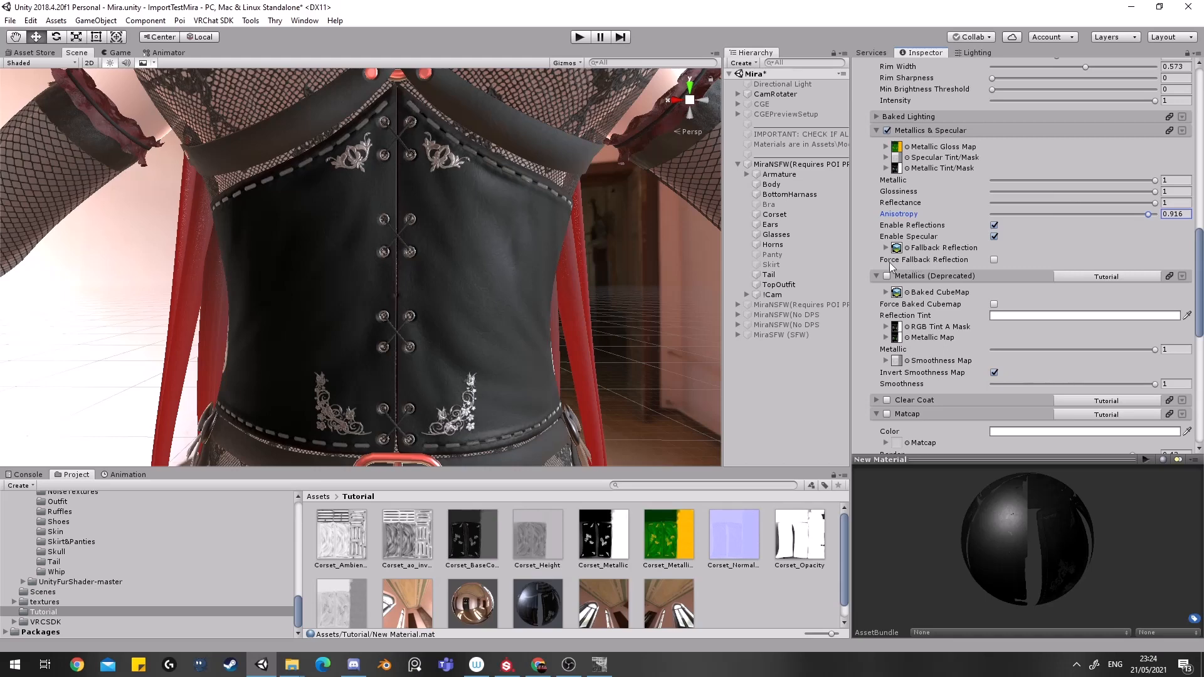
# Collapse both metallics sections and enable Matcap on the corset's material.
pyautogui.click(875, 130)
pyautogui.click(873, 144)
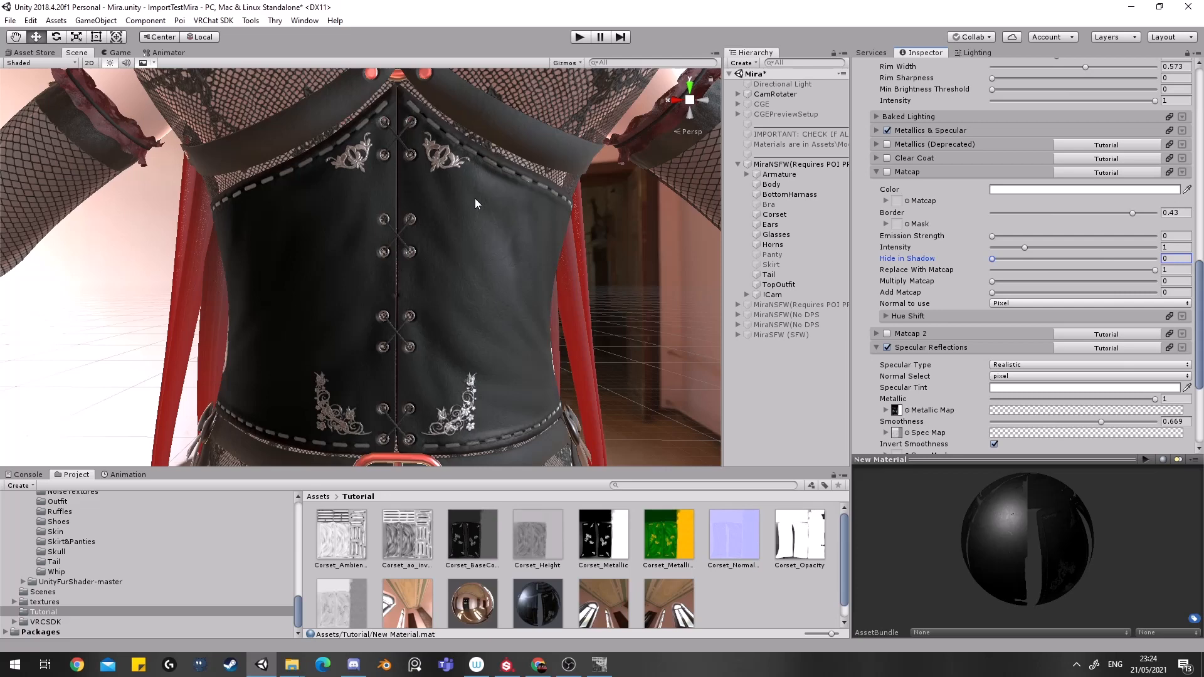
pyautogui.click(889, 173)
pyautogui.click(888, 175)
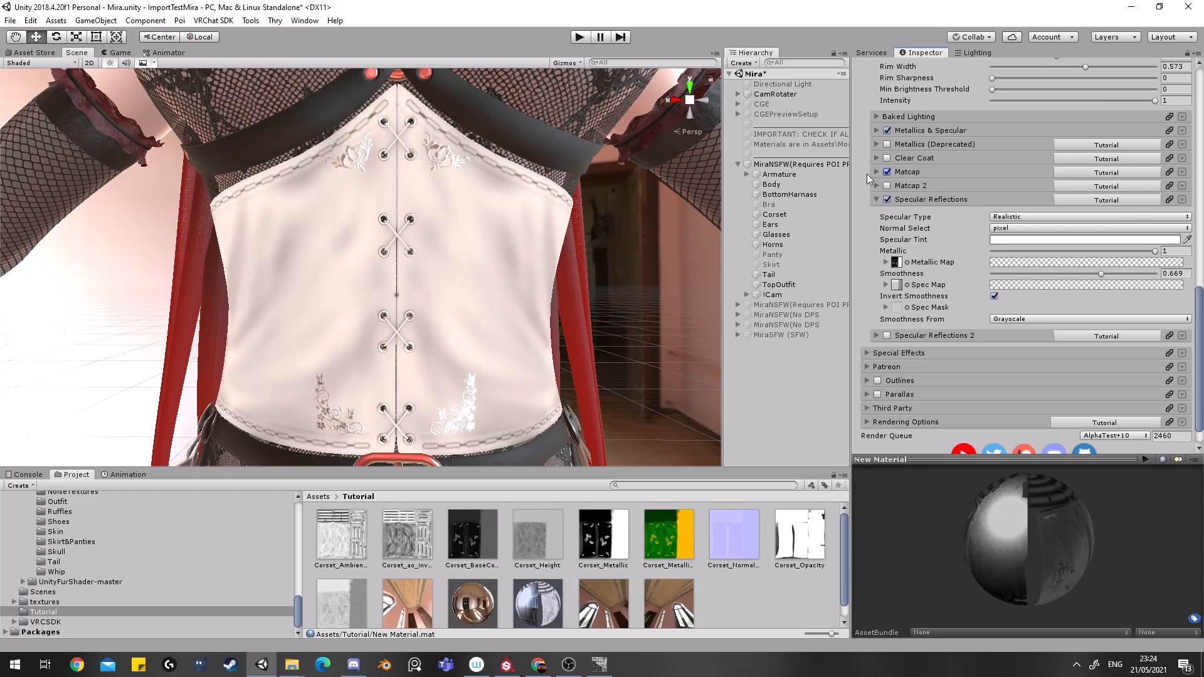
# Expand the Matcap settings, and inspect the Corset_AmbientOcclusion and Corset_ao_inverted textures in the Tutorial folder.
pyautogui.click(868, 173)
pyautogui.click(360, 527)
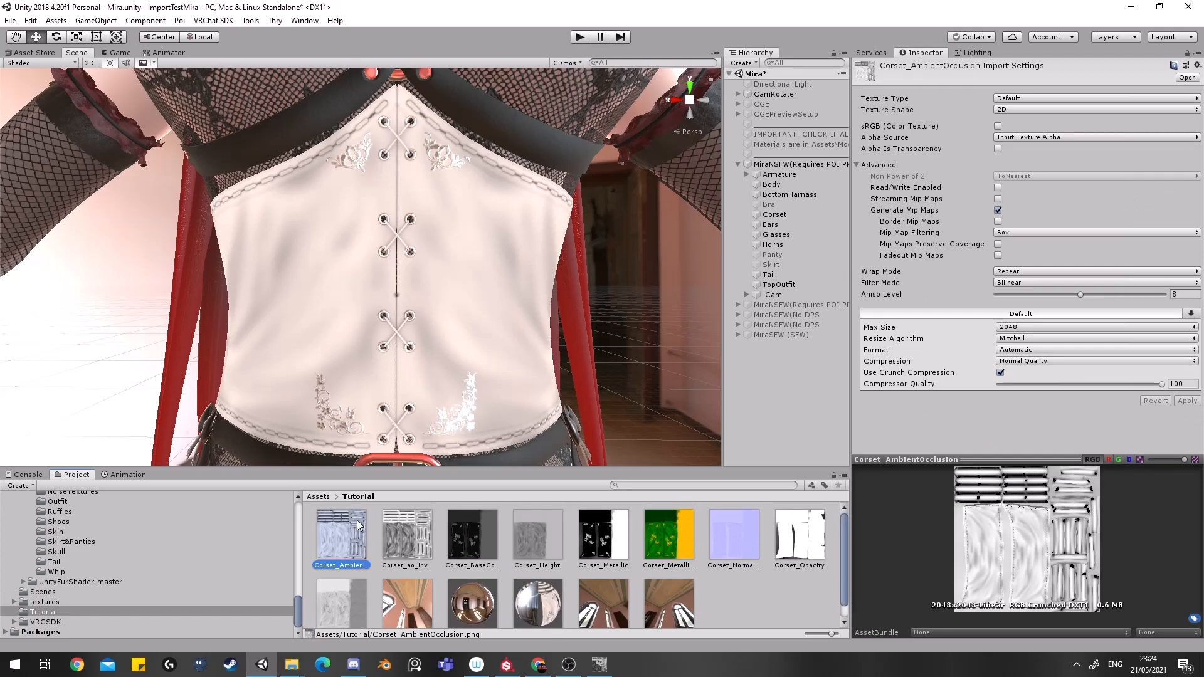
pyautogui.click(382, 543)
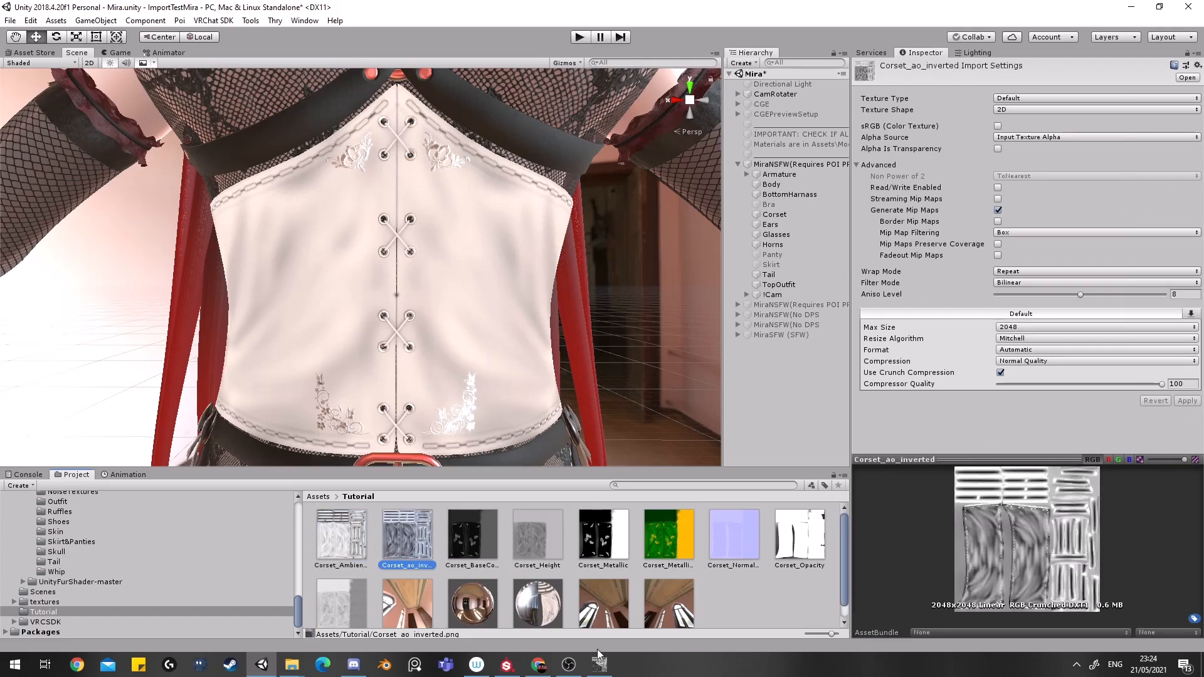
# Switch to GIMP, point out the Invert colour command for the ambient occlusion image without applying it, and return to Unity.
pyautogui.click(599, 659)
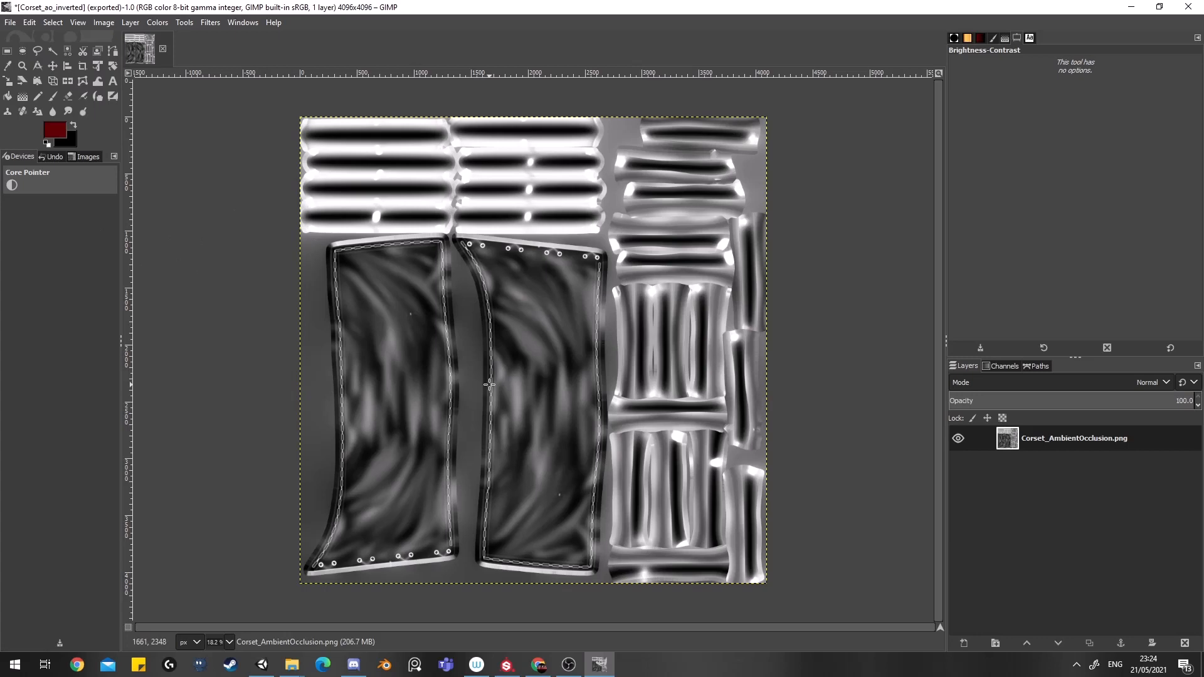
pyautogui.click(154, 23)
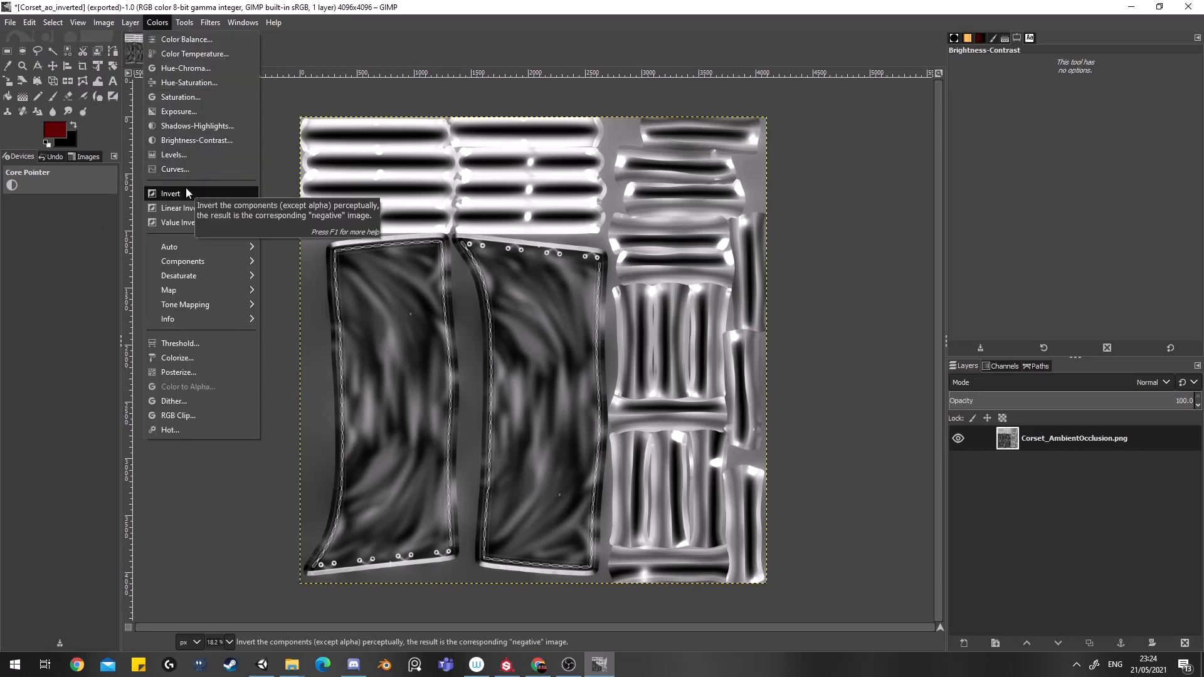
pyautogui.click(1129, 17)
pyautogui.click(1128, 17)
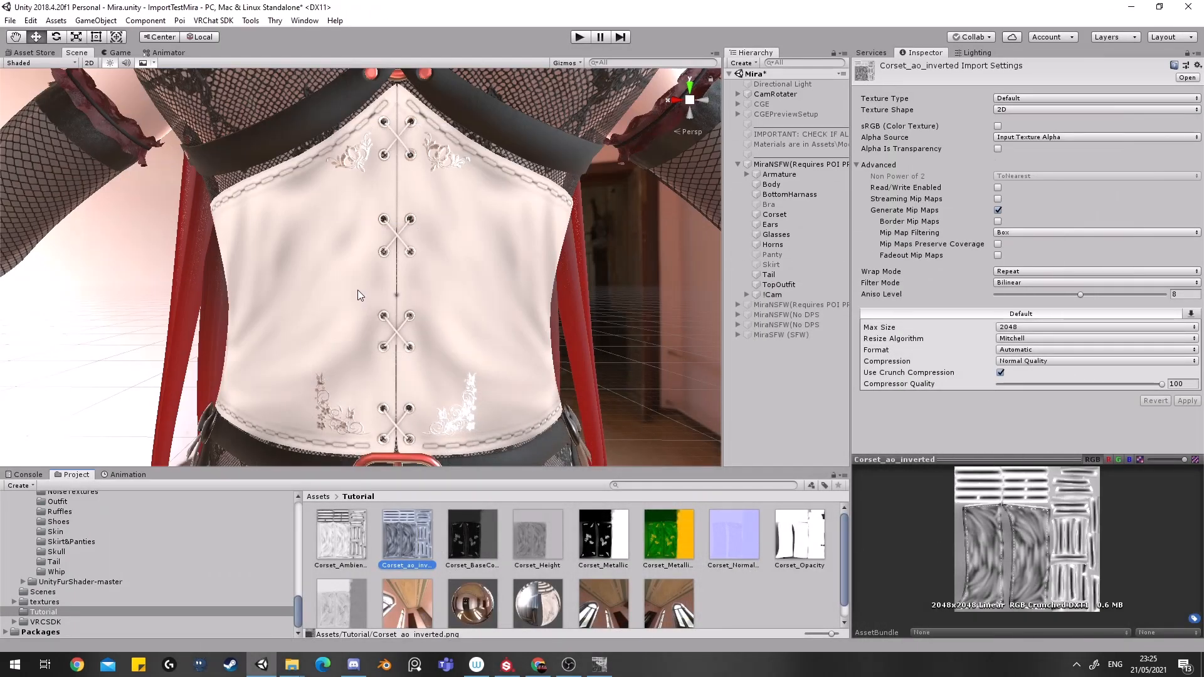
# Reopen New Material's settings and assign the Corset_ao_inverted texture as the Matcap mask.
pyautogui.scroll(-1, 508, 560)
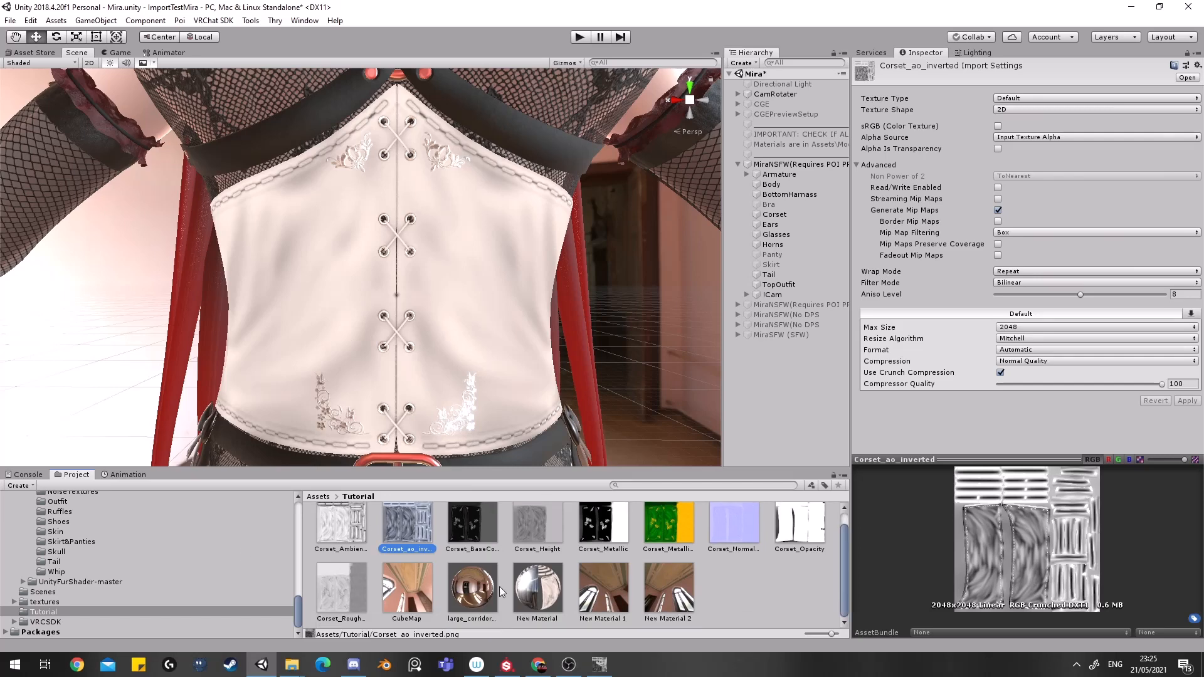
pyautogui.click(556, 609)
pyautogui.scroll(-10, 1009, 386)
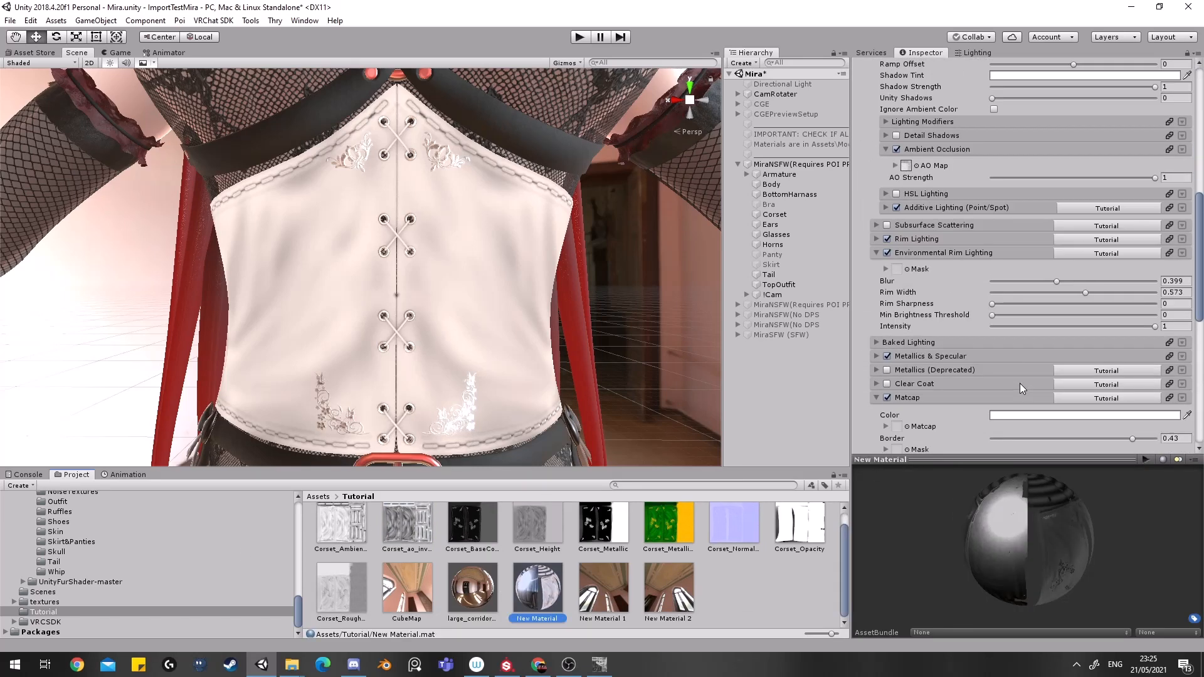
pyautogui.scroll(-3, 999, 388)
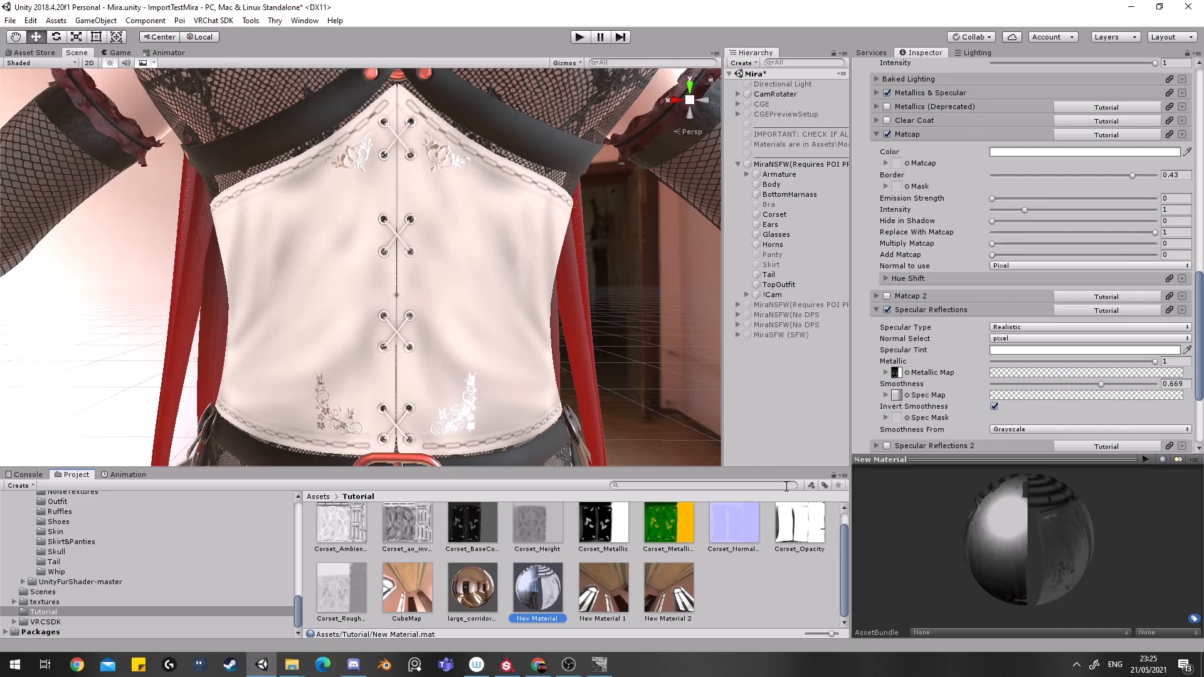
pyautogui.moveTo(402, 597); pyautogui.dragTo(903, 188)
# Search the project textures for "sub" and assign the dark 0.Subtle texture as the Matcap texture.
pyautogui.click(907, 163)
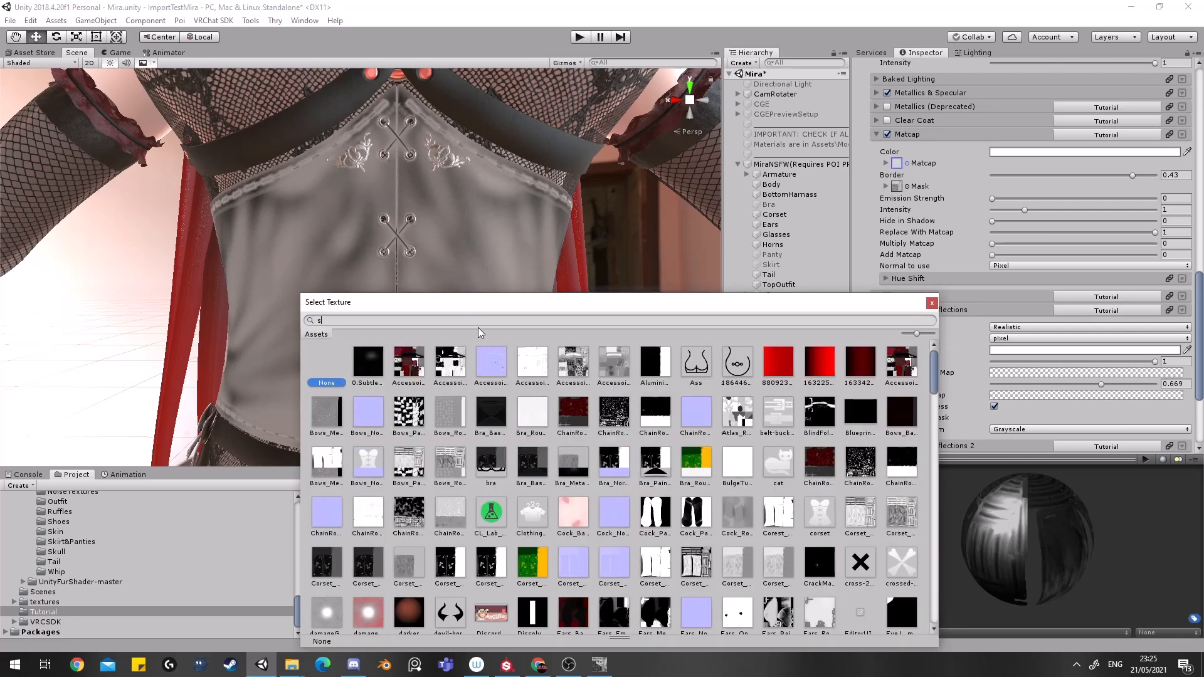
pyautogui.write('su')
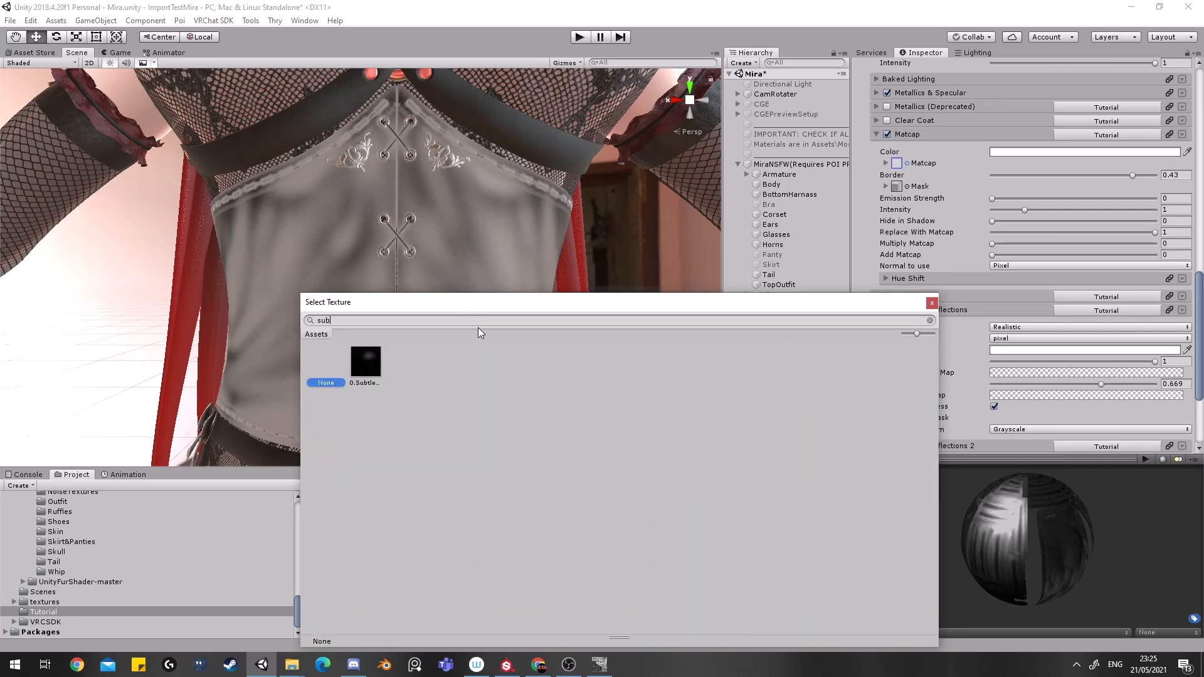
pyautogui.write('b')
pyautogui.doubleClick(365, 362)
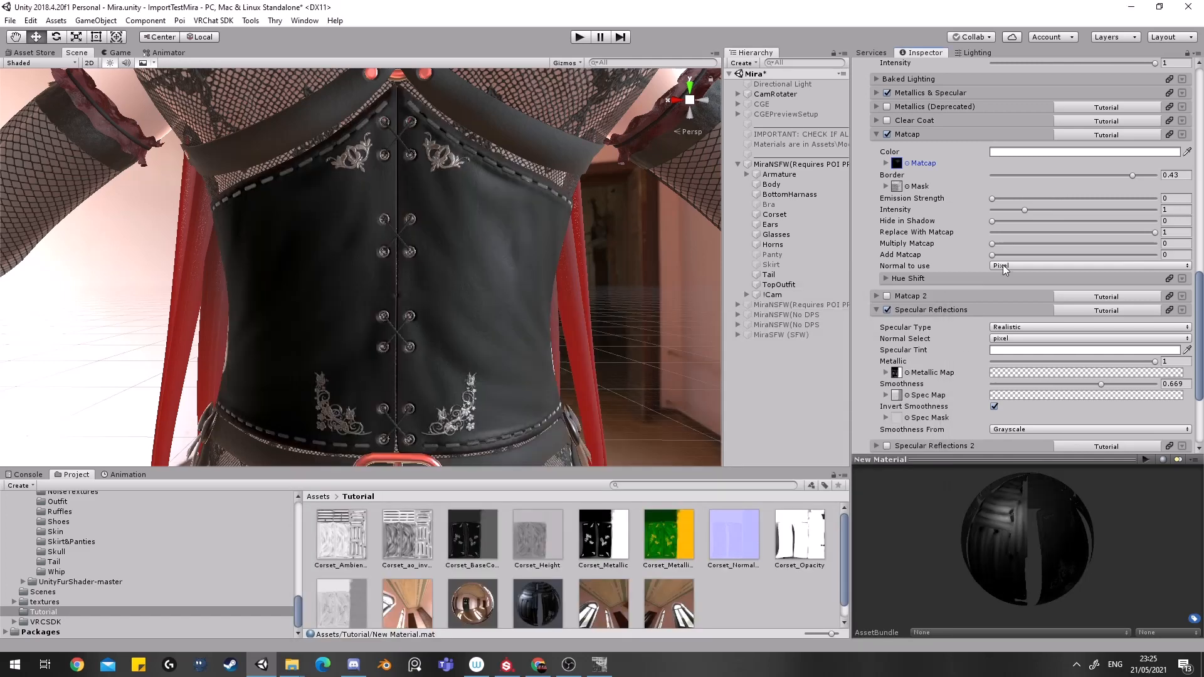
# Blend the matcap by setting Replace With Matcap to 0.428, Multiply Matcap to 0.493 and Add Matcap to 0.401.
pyautogui.moveTo(1002, 230)
pyautogui.mouseDown()
pyautogui.moveTo(1172, 229)
pyautogui.moveTo(992, 246)
pyautogui.moveTo(1147, 252)
pyautogui.moveTo(1063, 236)
pyautogui.moveTo(994, 235)
pyautogui.moveTo(1112, 242)
pyautogui.moveTo(1022, 250)
pyautogui.moveTo(1075, 260)
pyautogui.moveTo(1153, 251)
pyautogui.moveTo(1056, 246)
pyautogui.moveTo(1092, 246)
pyautogui.moveTo(1083, 245)
pyautogui.mouseUp()
pyautogui.moveTo(1030, 254); pyautogui.dragTo(1061, 234)
pyautogui.moveTo(1070, 244); pyautogui.dragTo(1071, 244)
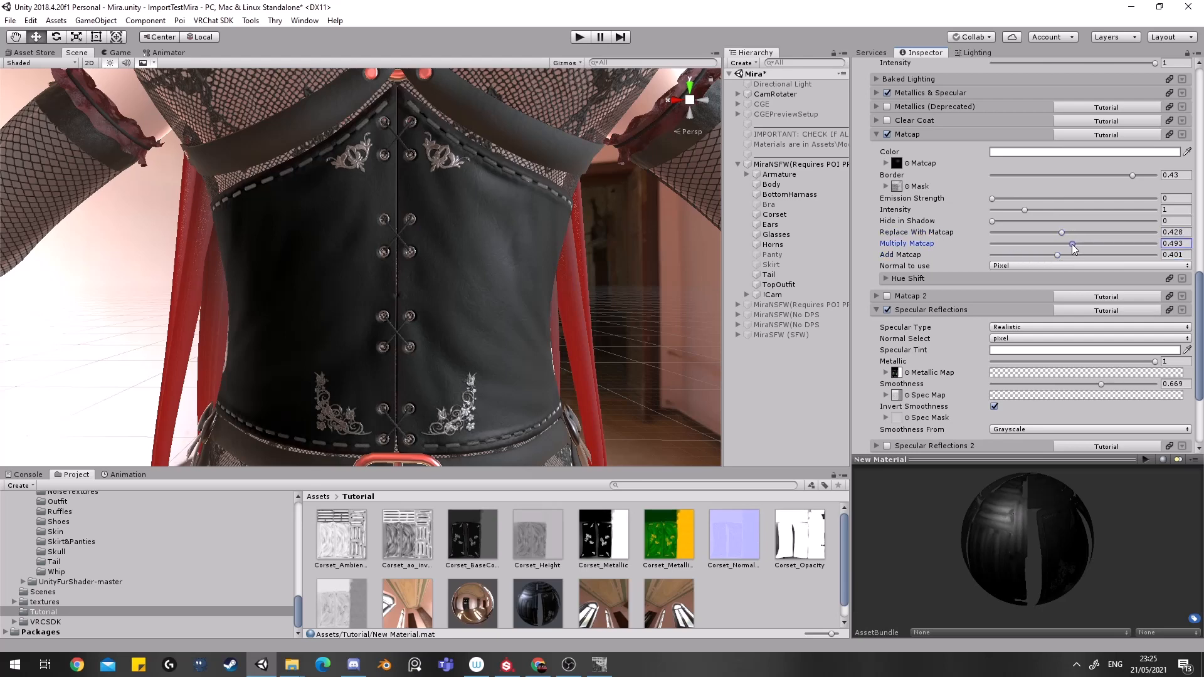